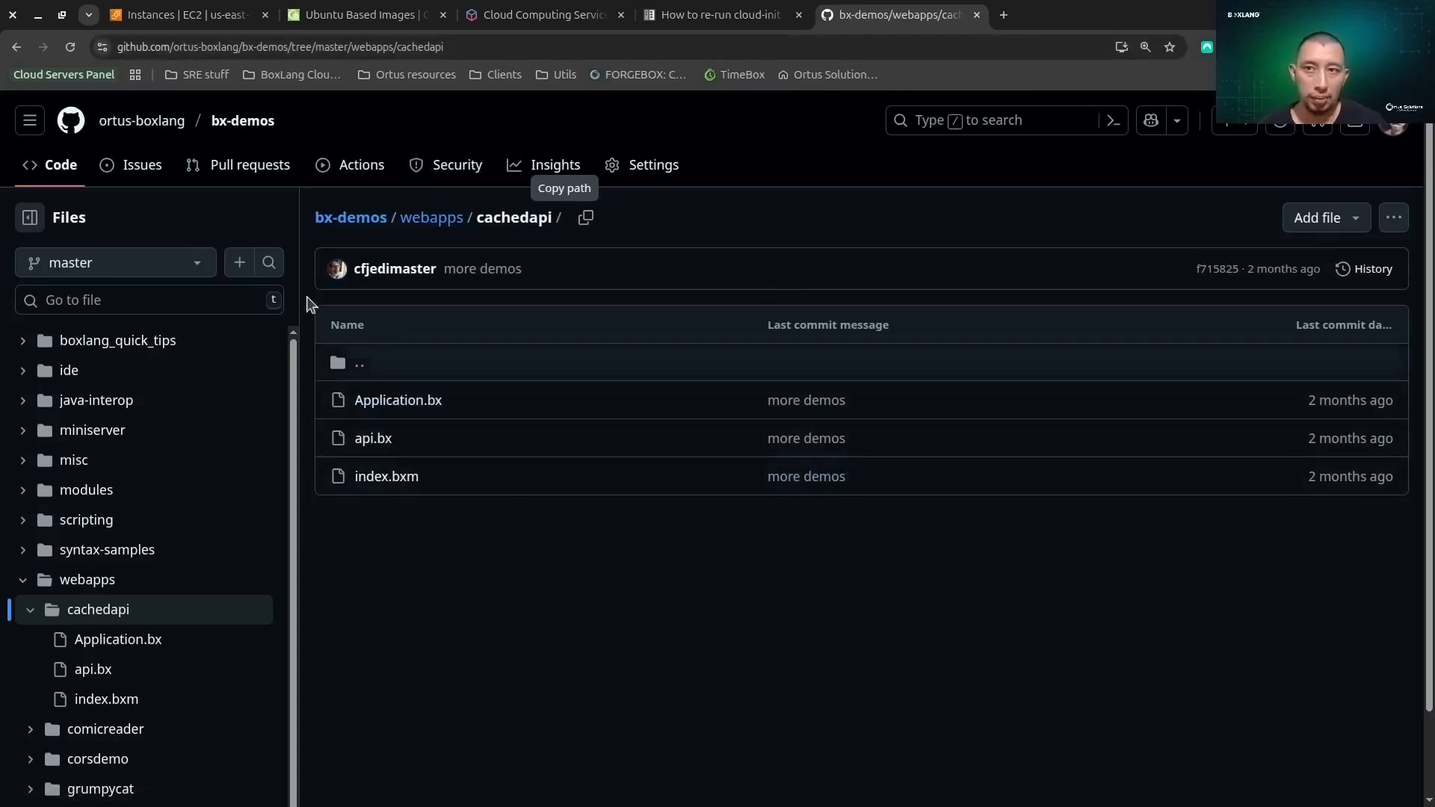
Start launching a new EC2 instance from the Instances page and name it boxlang-with-commandbox
{"action": "left_click", "coordinate": [359, 15]}
{"action": "left_click", "coordinate": [217, 15]}
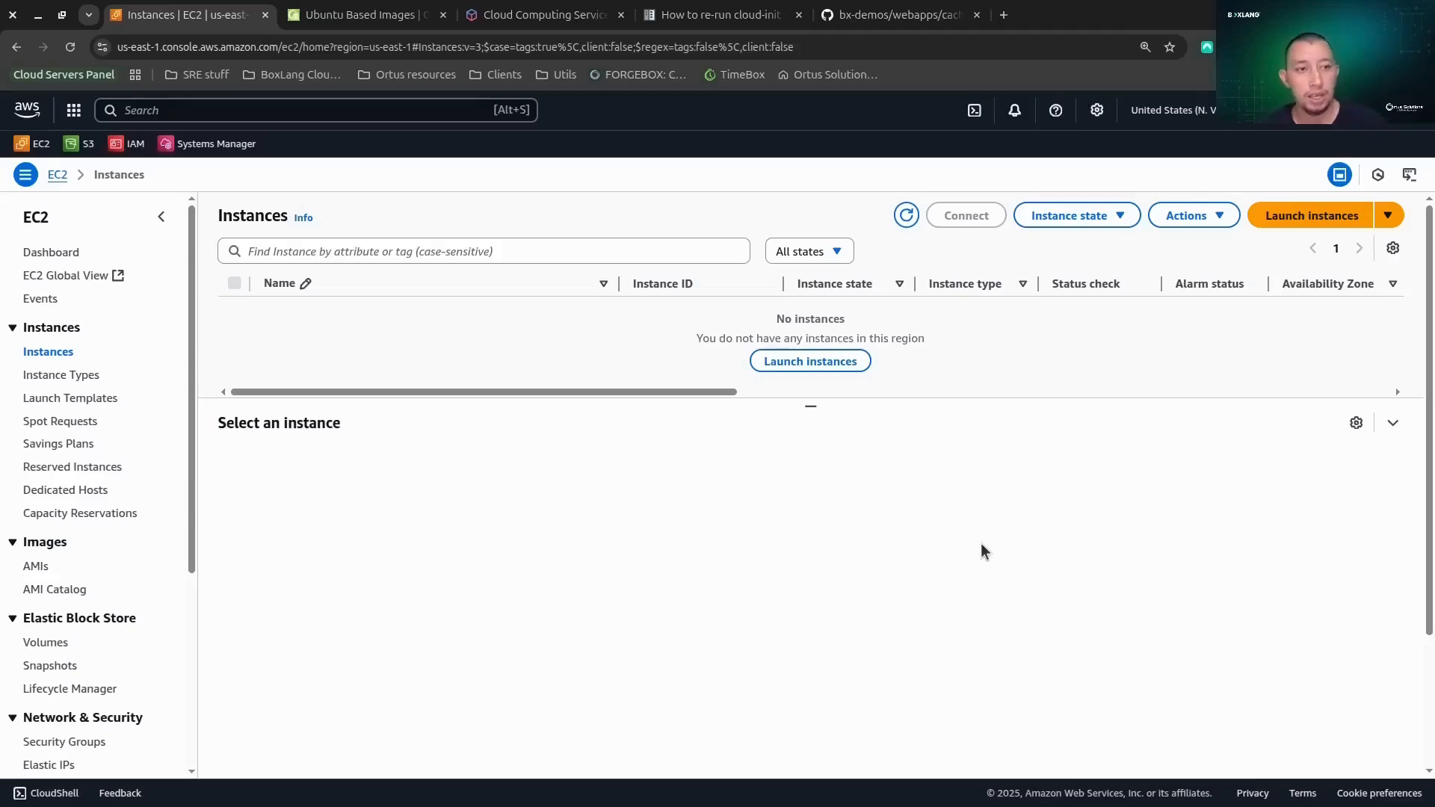
{"action": "left_click", "coordinate": [1317, 216]}
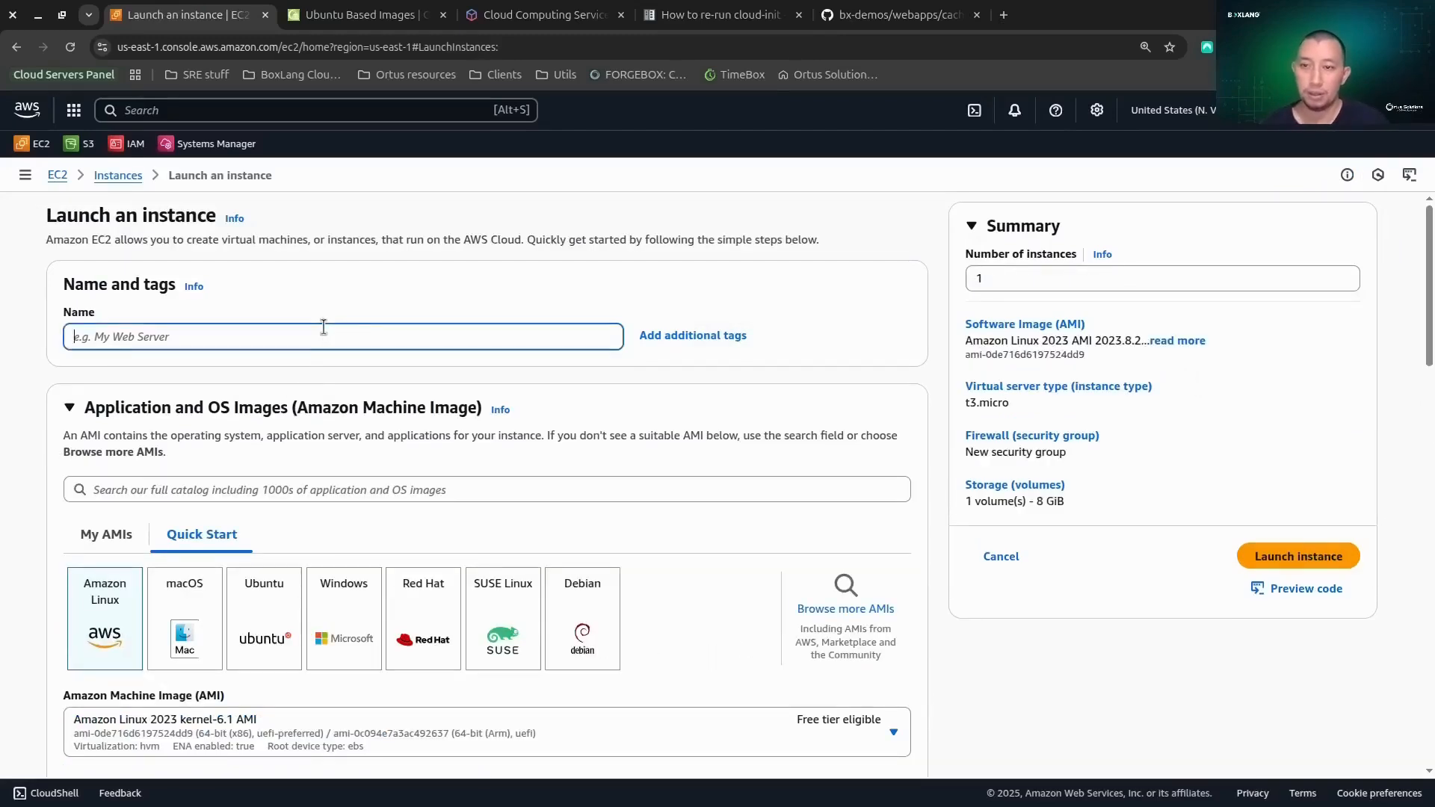
{"action": "left_click", "coordinate": [346, 335]}
{"action": "type", "text": "box"}
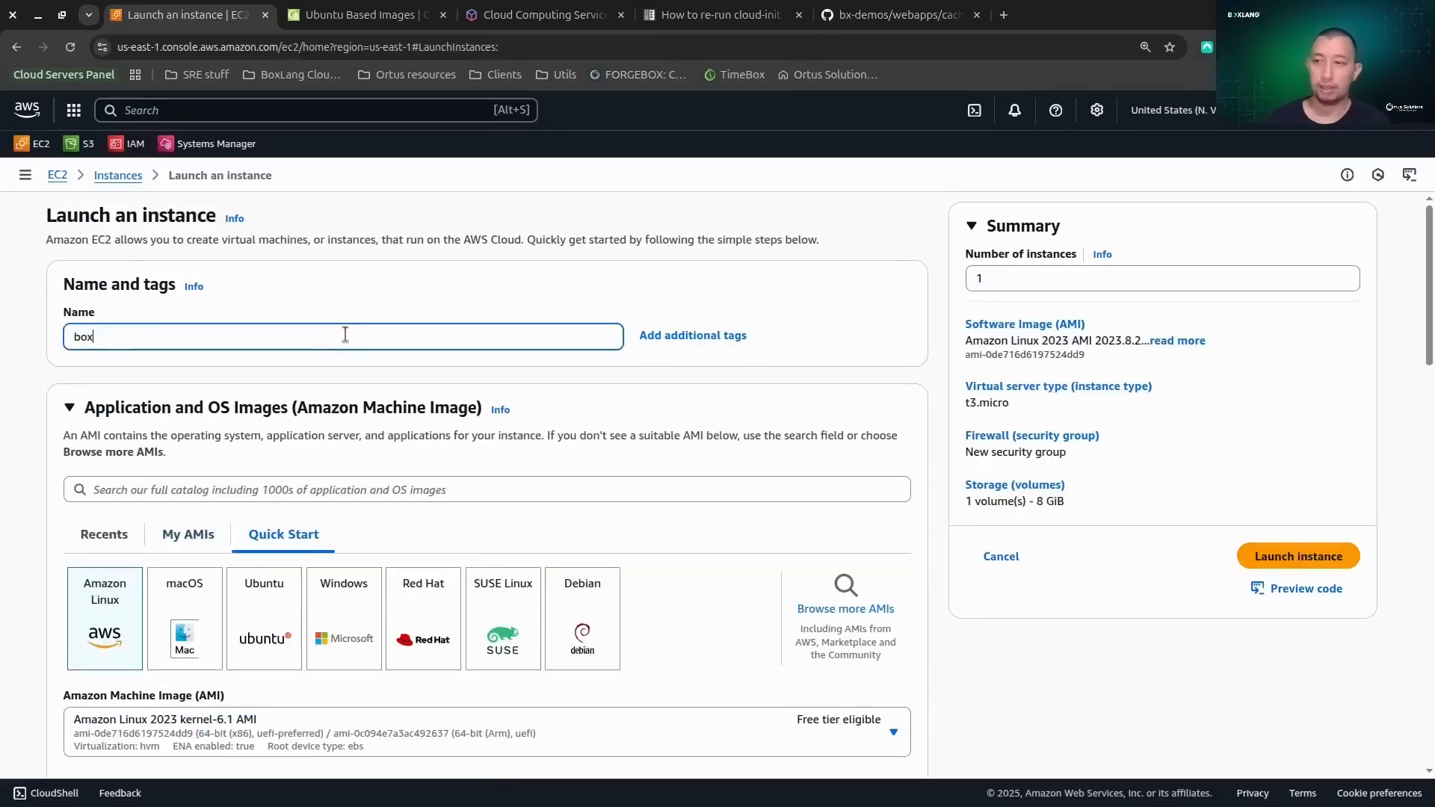
{"action": "type", "text": "lang-with-co"}
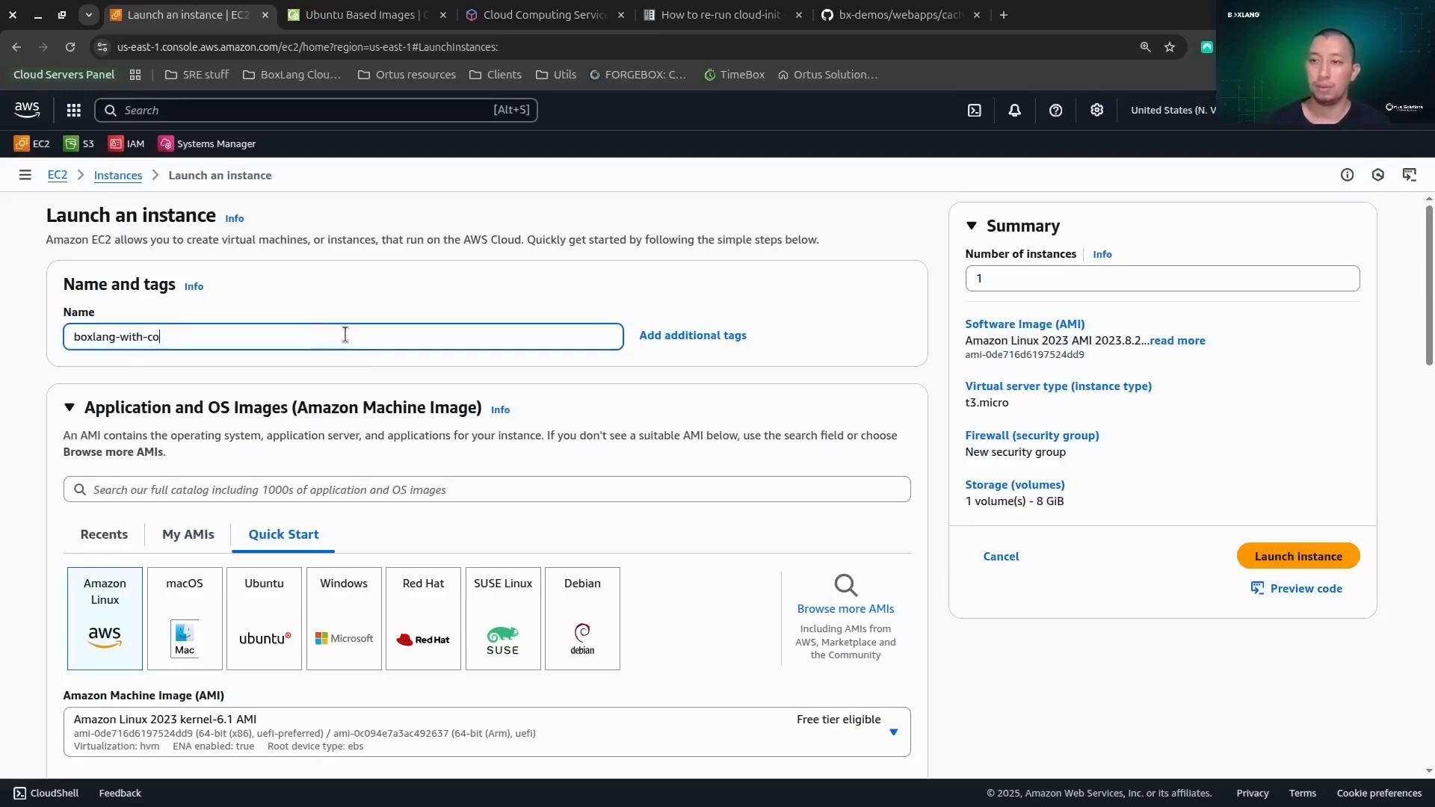
{"action": "type", "text": "mmandbox"}
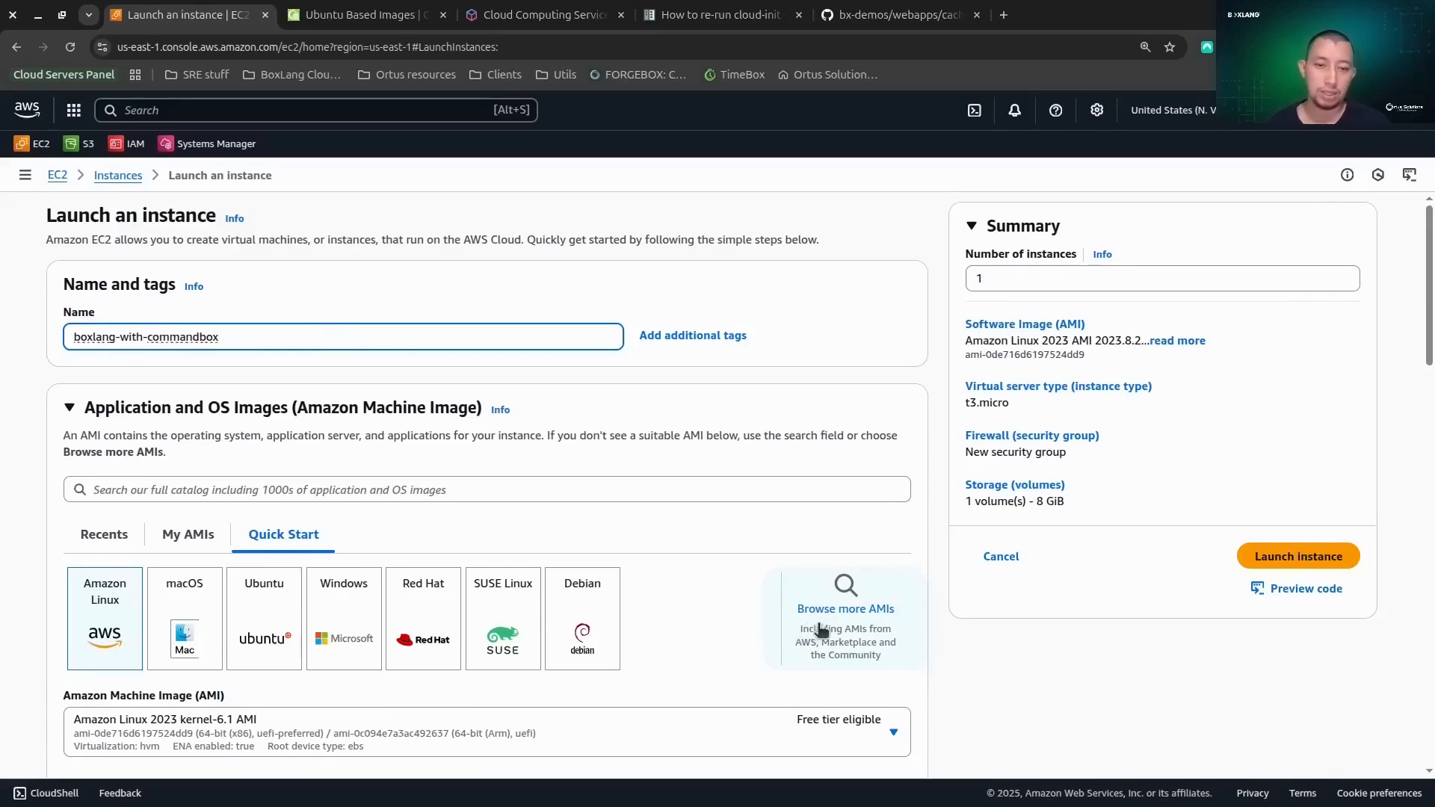
Search the AWS Marketplace AMIs for boxlang, select BoxLang with CommandBox for Ubuntu, and subscribe to it immediately
{"action": "left_click", "coordinate": [859, 617]}
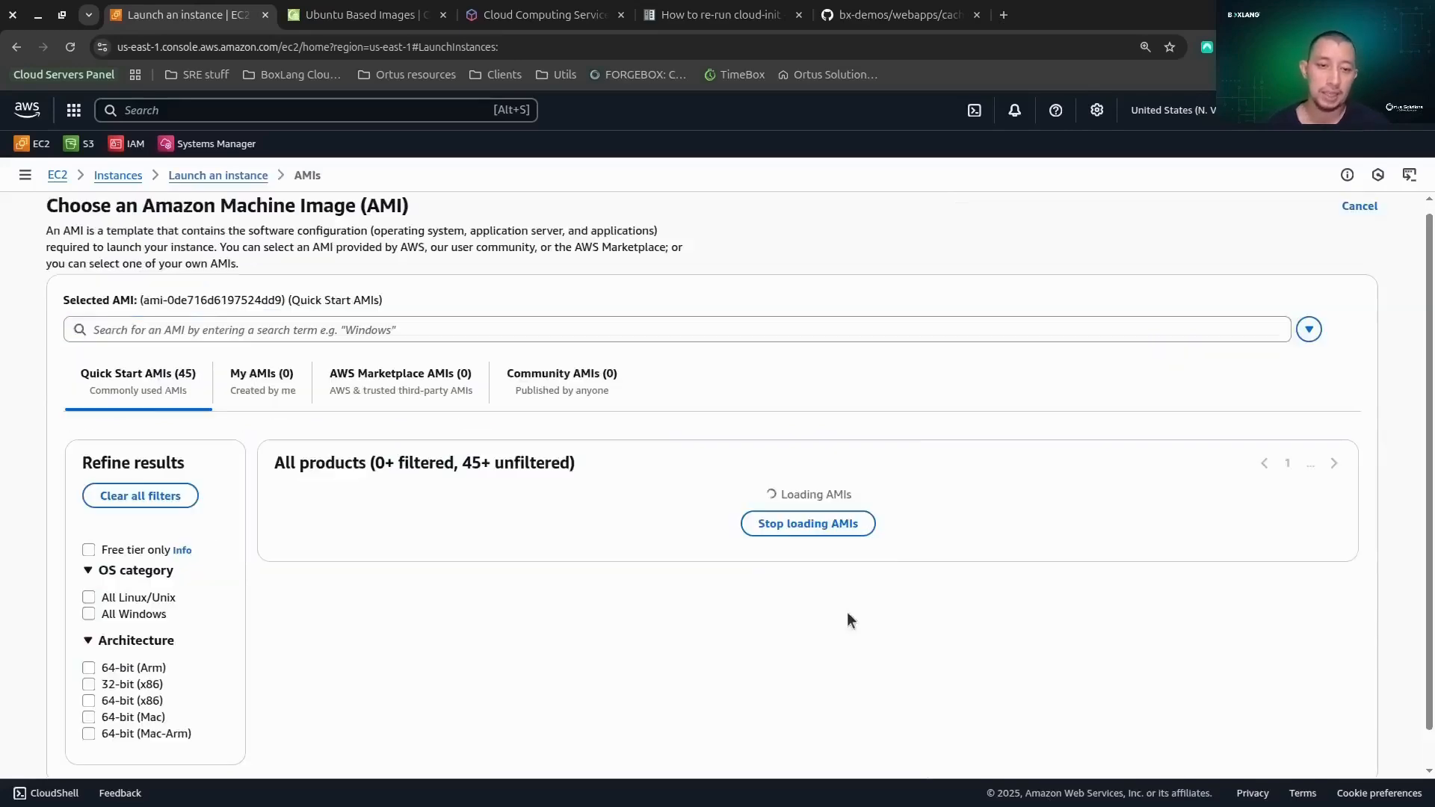
{"action": "left_click", "coordinate": [438, 331]}
{"action": "type", "text": "boxlang"}
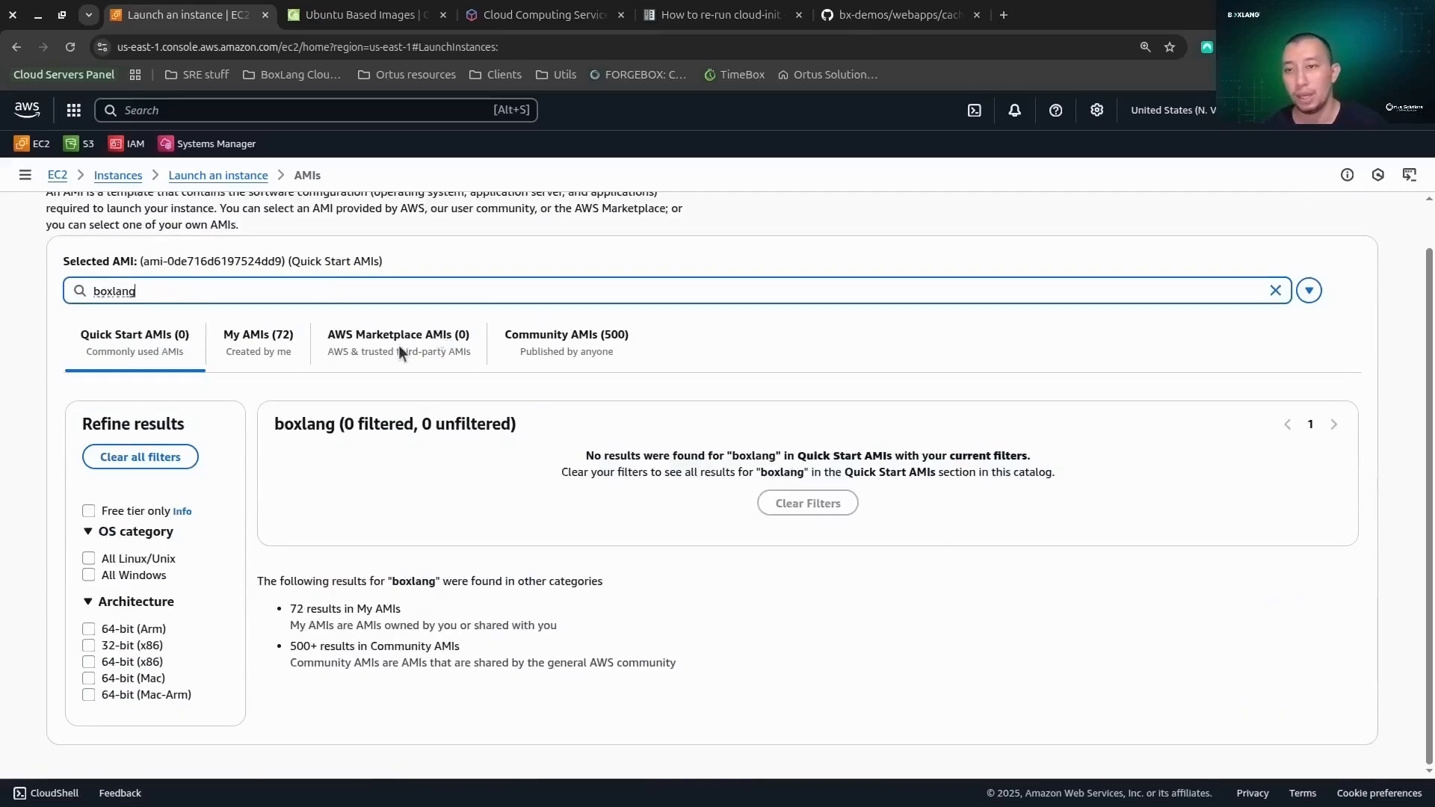
{"action": "left_click", "coordinate": [378, 336]}
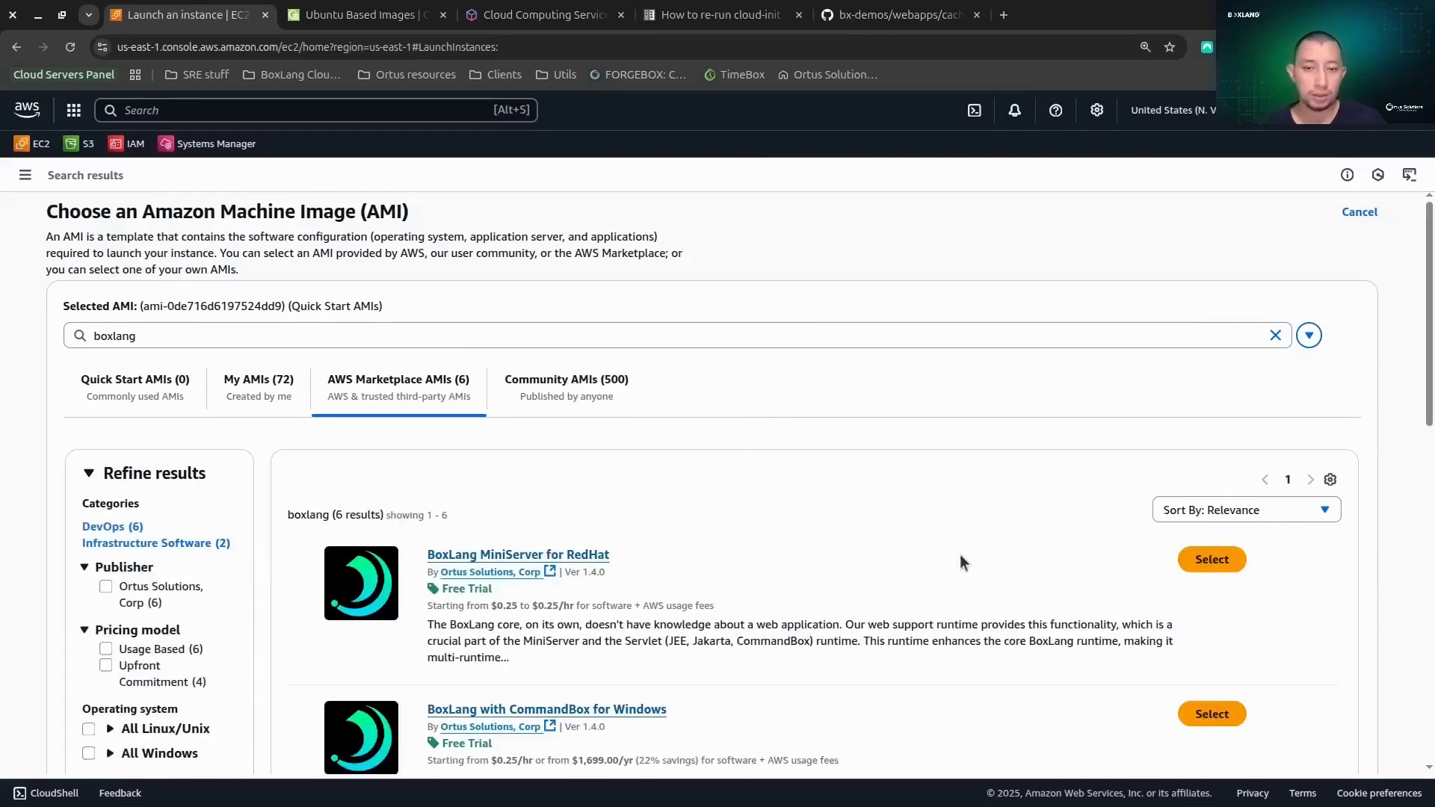
{"action": "scroll", "coordinate": [790, 583], "scroll_direction": "down", "scroll_amount": 2}
{"action": "scroll", "coordinate": [790, 583], "scroll_direction": "down", "scroll_amount": 4}
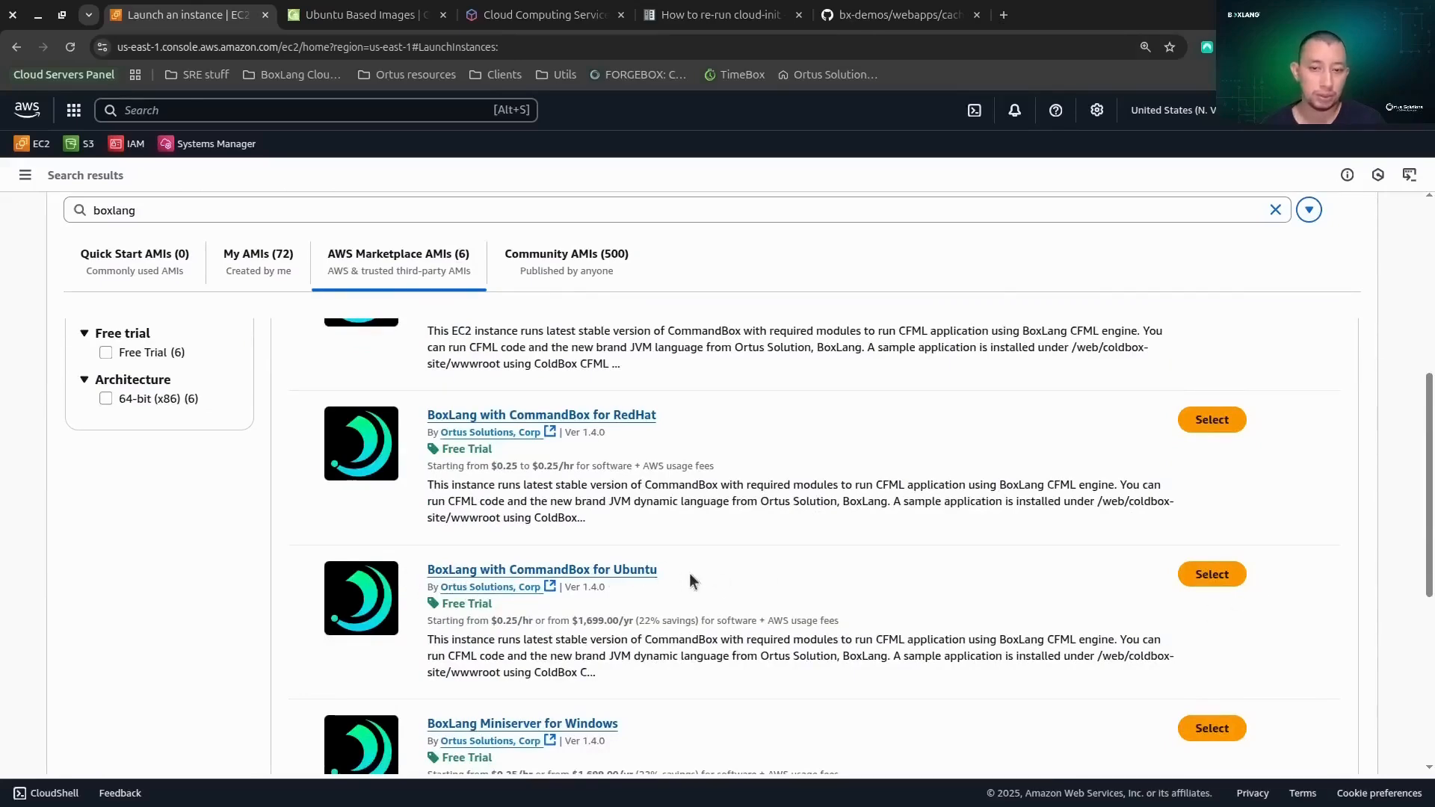
{"action": "left_click", "coordinate": [1180, 577]}
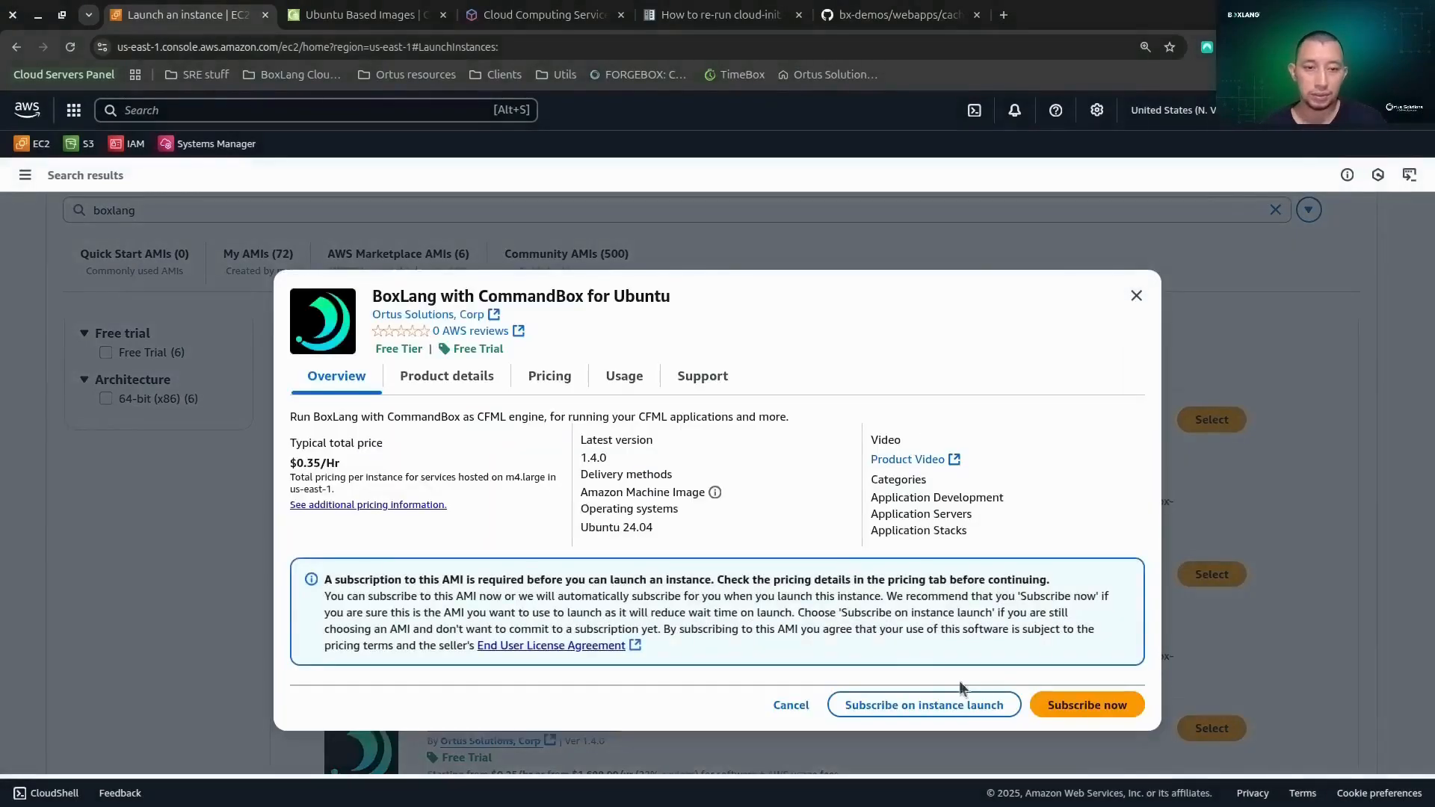
{"action": "left_click", "coordinate": [1121, 710]}
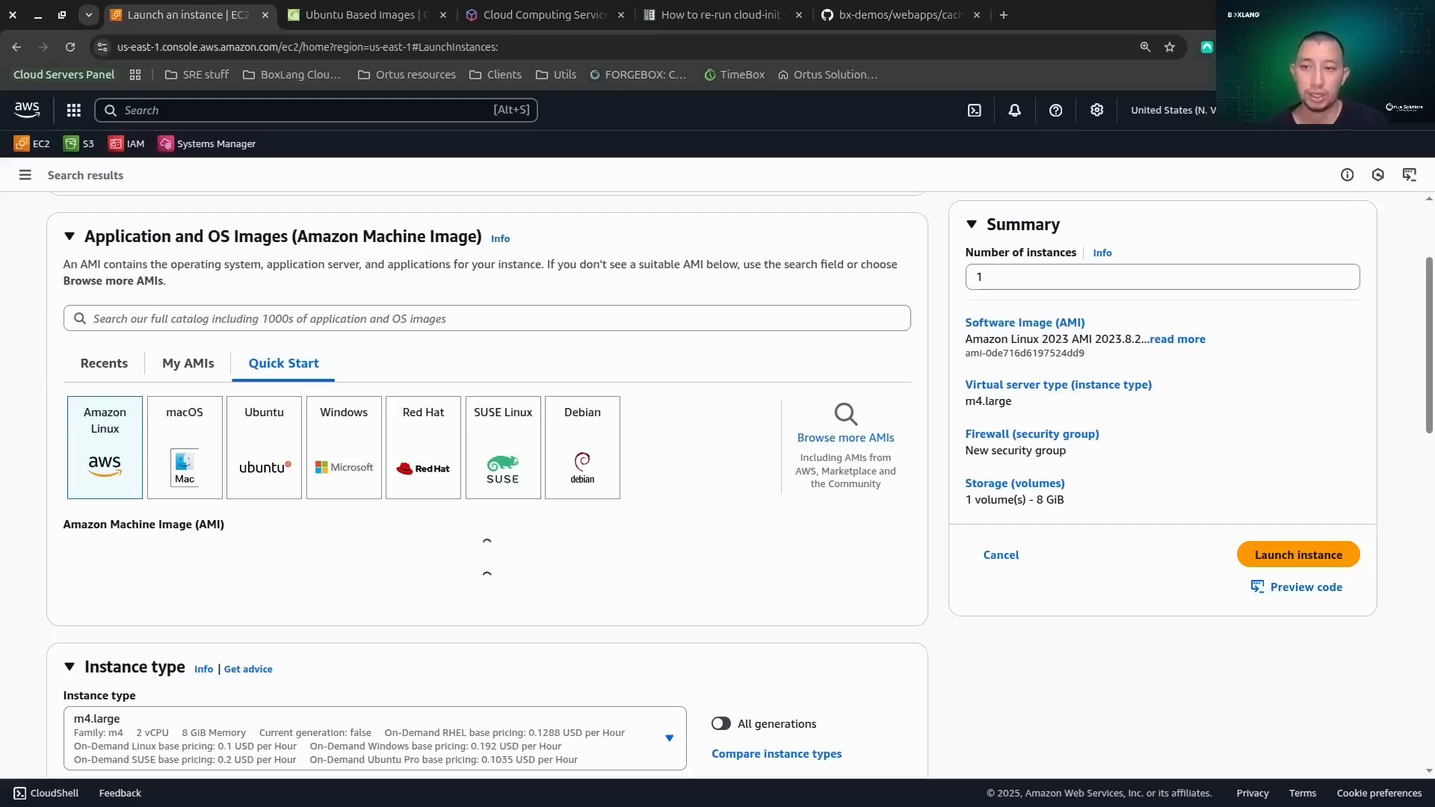
Assign the account owner's existing personal RSA key pair to the instance for login
{"action": "scroll", "coordinate": [512, 641], "scroll_direction": "down", "scroll_amount": 5}
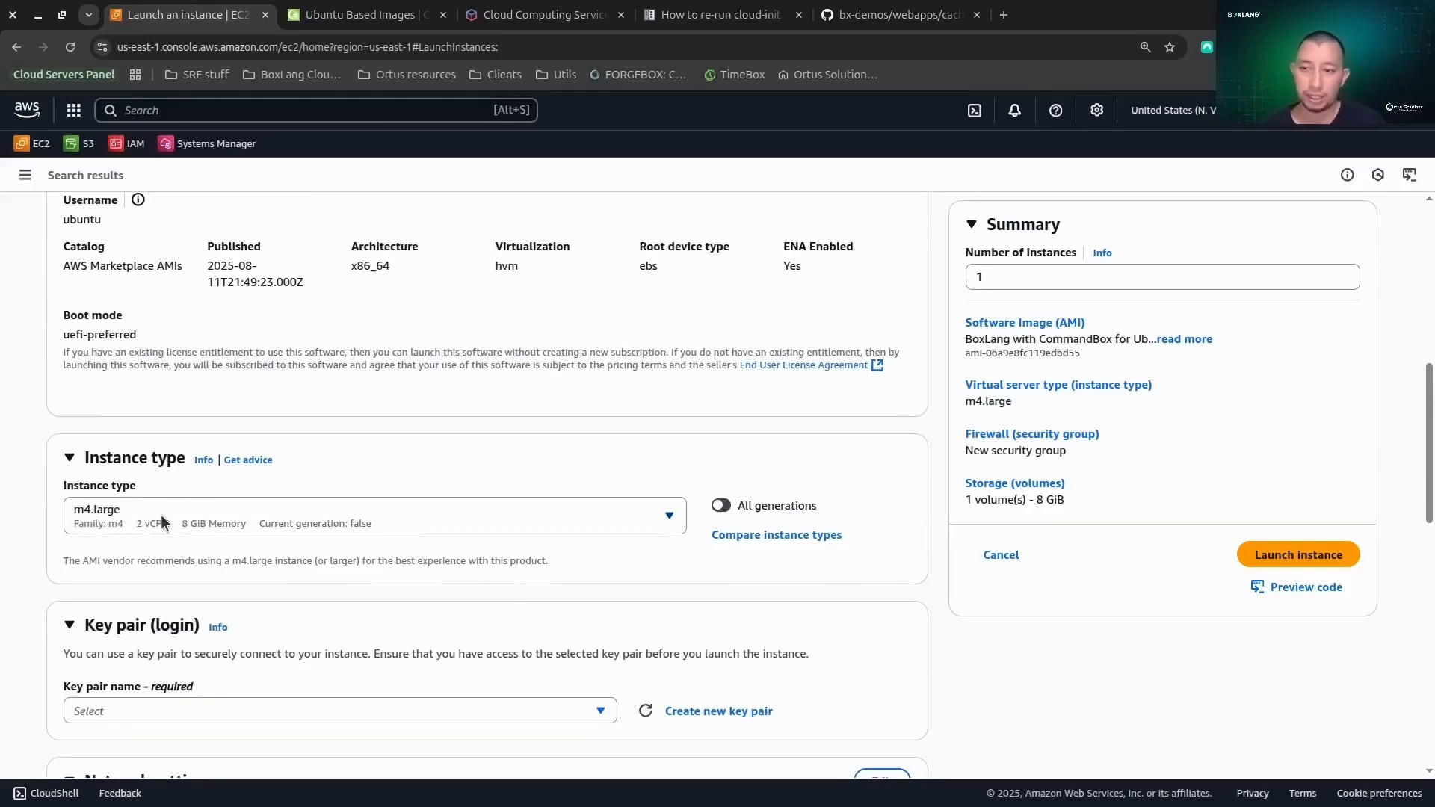
{"action": "scroll", "coordinate": [146, 616], "scroll_direction": "down", "scroll_amount": 4}
{"action": "left_click", "coordinate": [169, 441]}
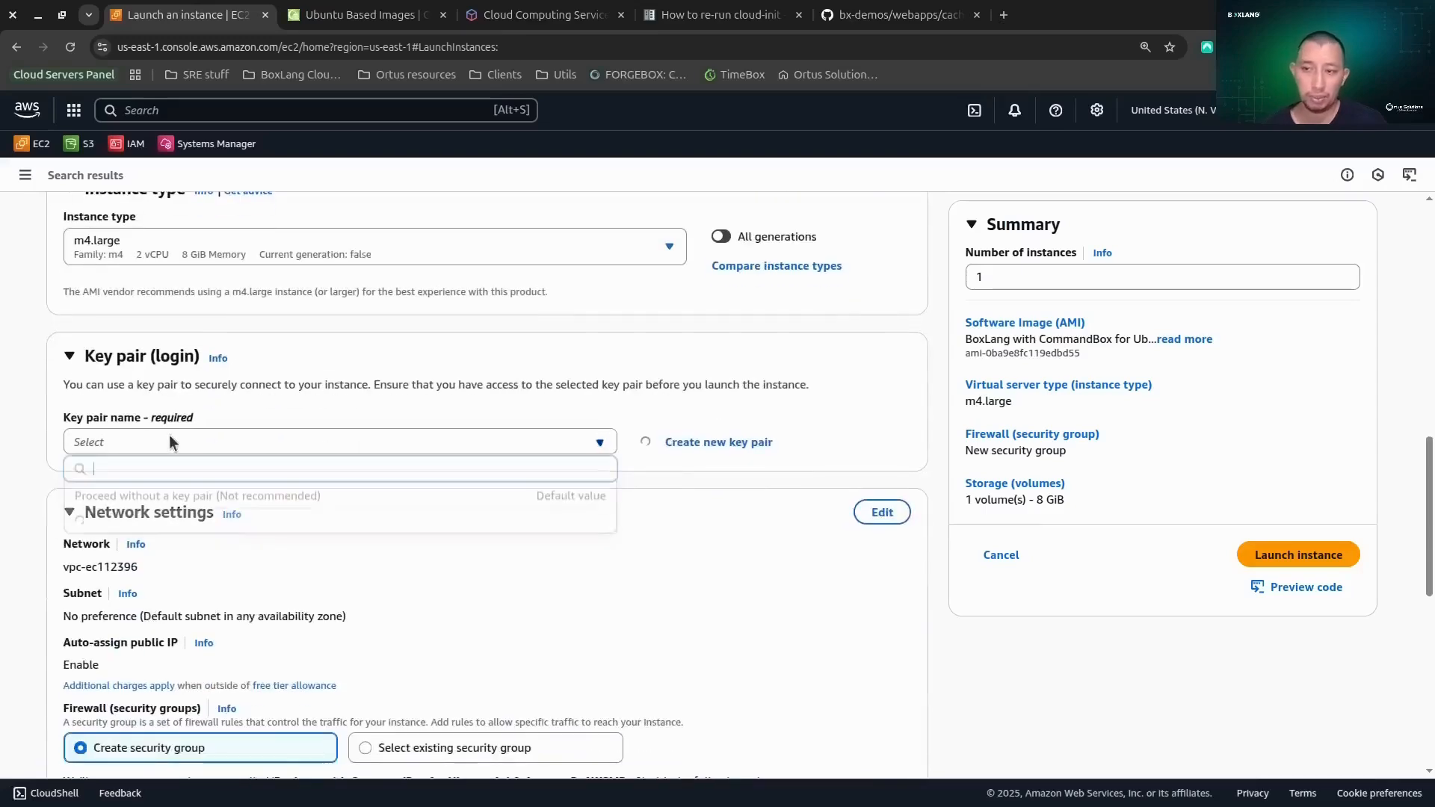
{"action": "type", "text": "otisna"}
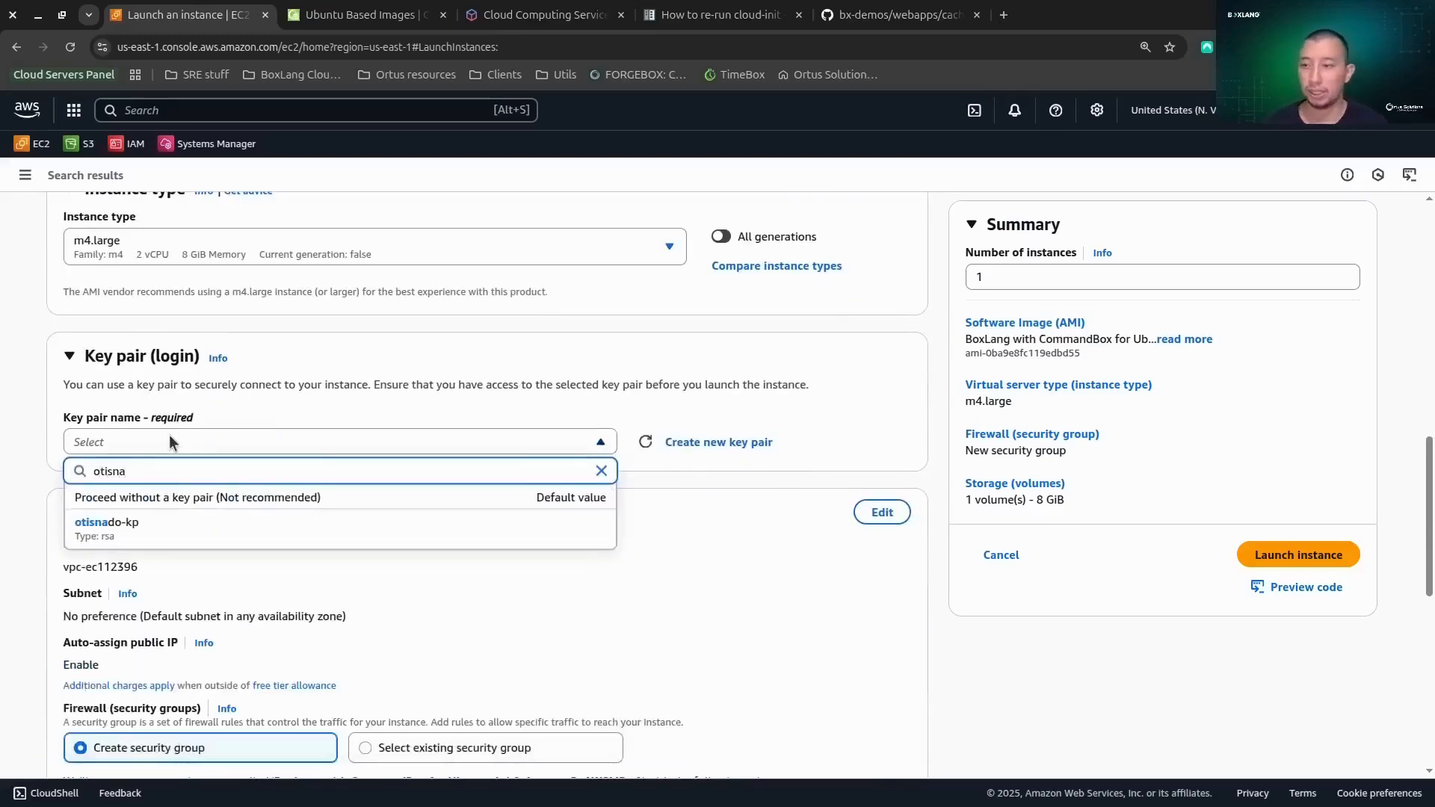
{"action": "left_click", "coordinate": [141, 537]}
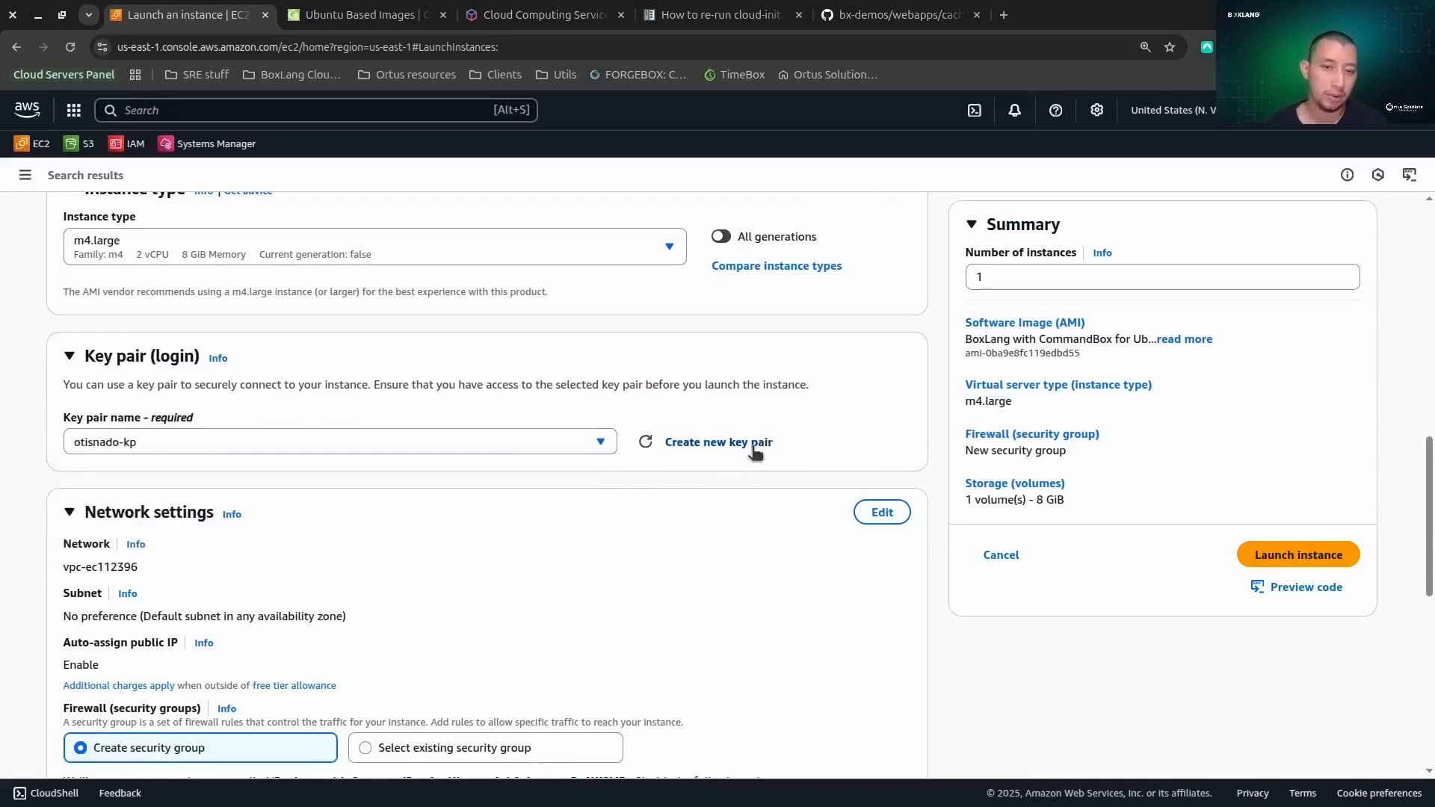
Edit the network settings to add a second inbound security group rule of type ssh with source type Anywhere
{"action": "scroll", "coordinate": [636, 497], "scroll_direction": "down", "scroll_amount": 2}
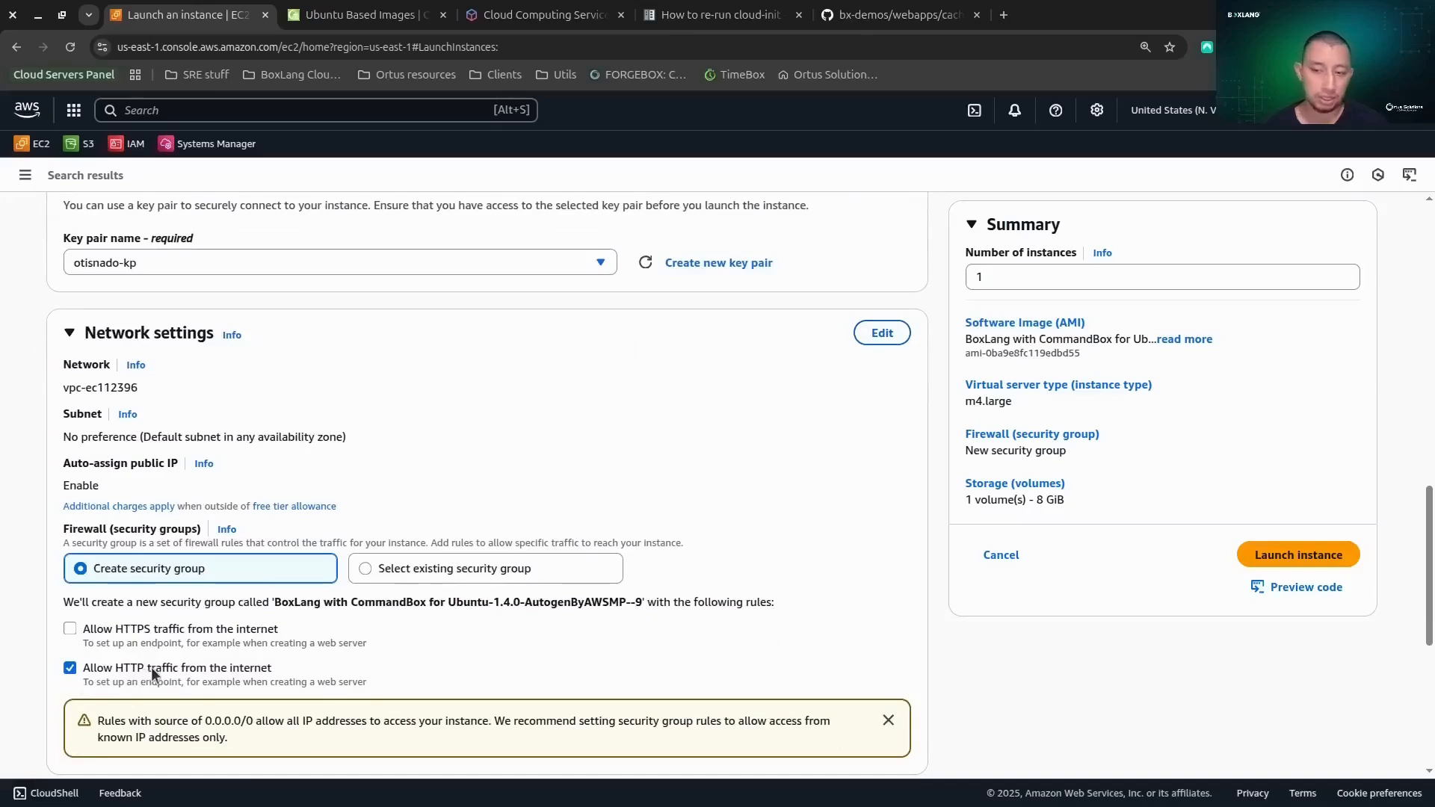
{"action": "left_click", "coordinate": [882, 333]}
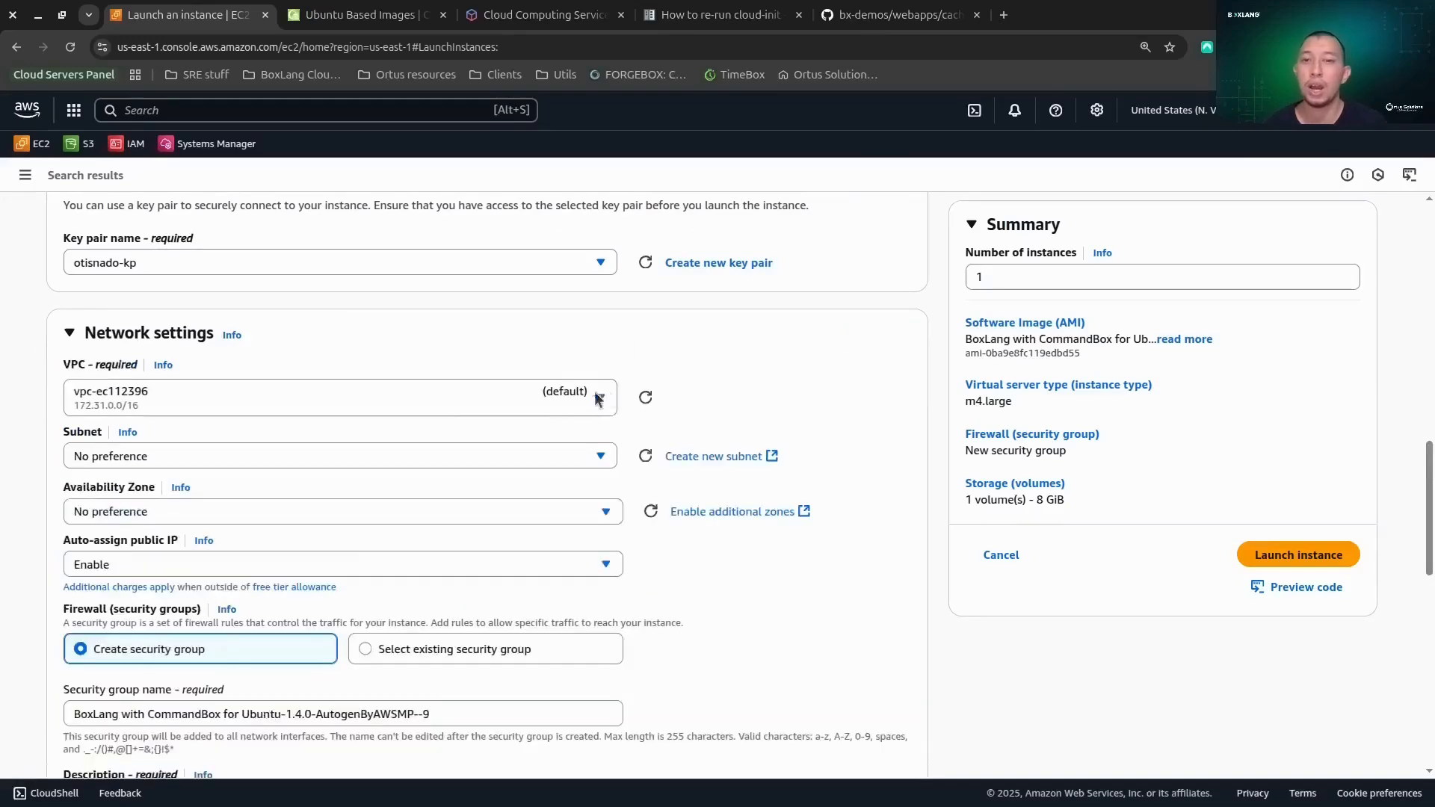
{"action": "scroll", "coordinate": [351, 417], "scroll_direction": "down", "scroll_amount": 5}
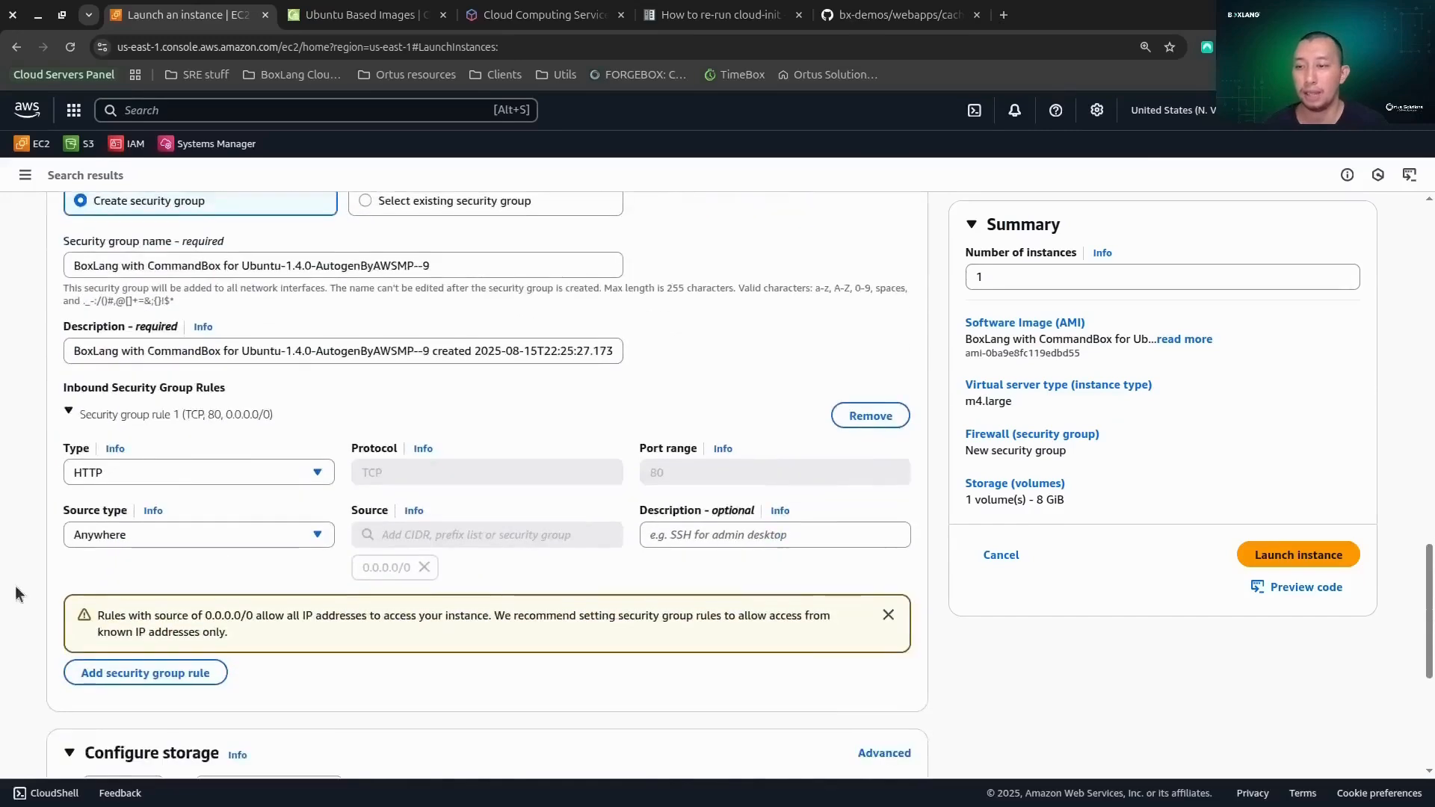
{"action": "left_click", "coordinate": [112, 672]}
{"action": "scroll", "coordinate": [246, 635], "scroll_direction": "down", "scroll_amount": 2}
{"action": "left_click", "coordinate": [236, 487]}
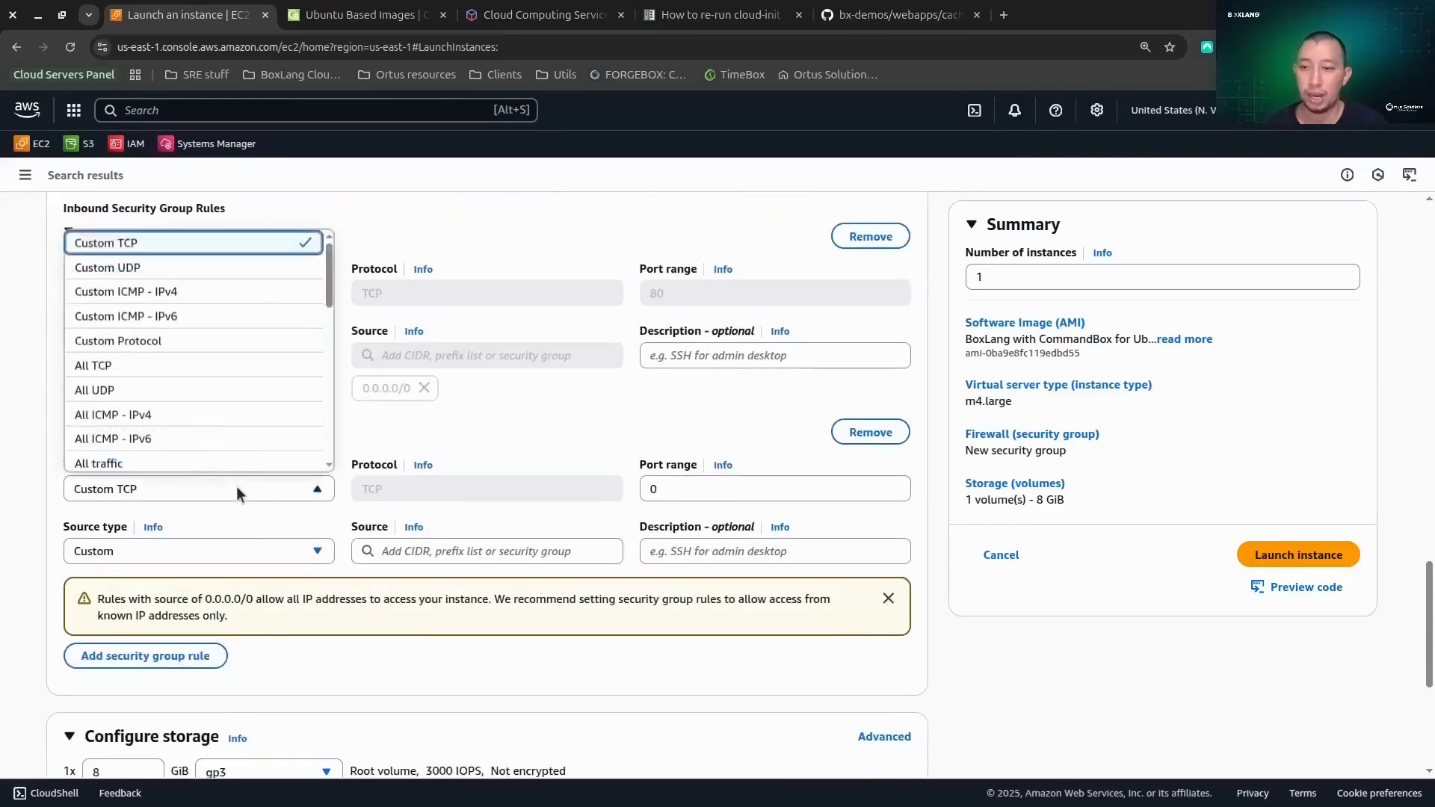
{"action": "scroll", "coordinate": [154, 424], "scroll_direction": "down", "scroll_amount": 2}
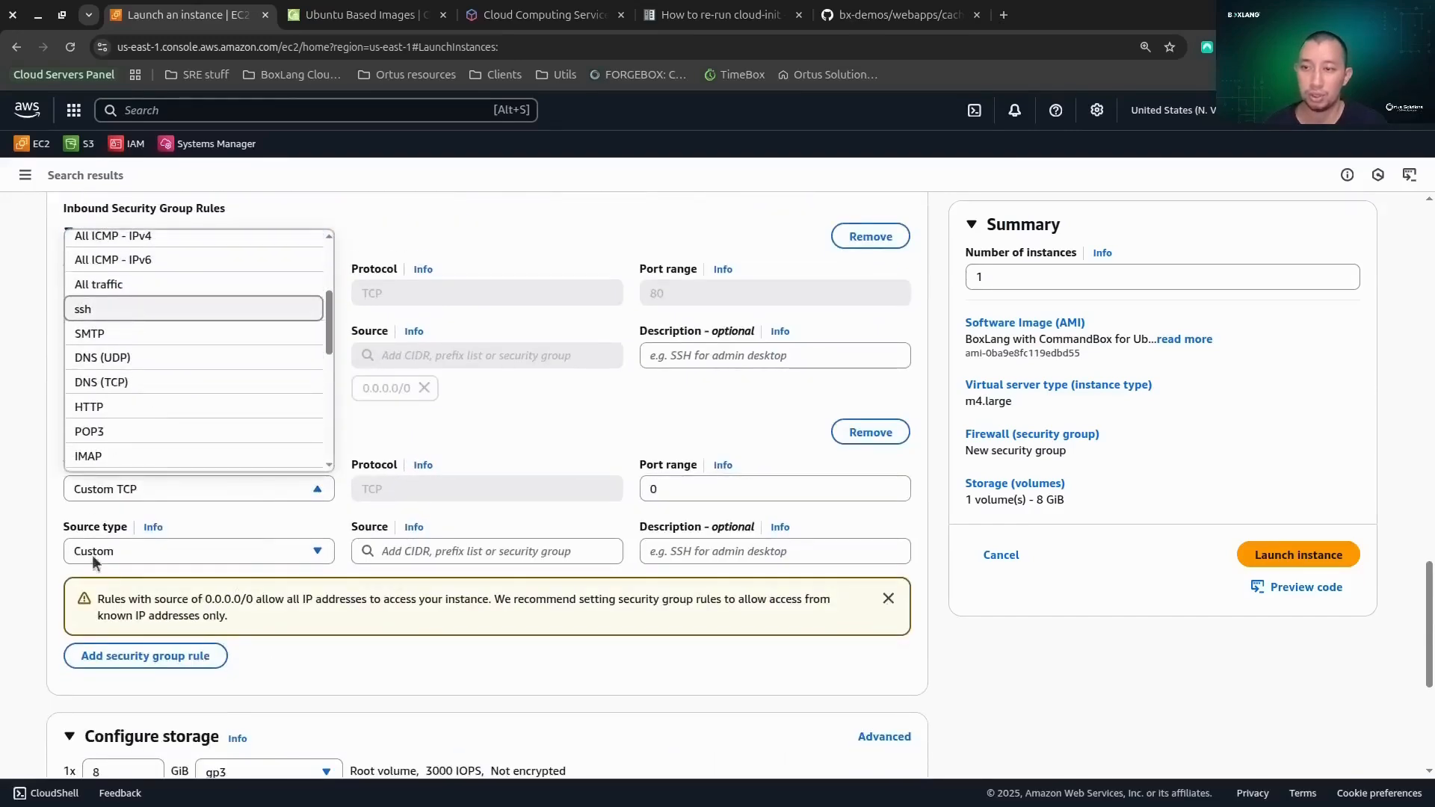
{"action": "left_click", "coordinate": [120, 310]}
{"action": "left_click", "coordinate": [181, 554]}
{"action": "left_click", "coordinate": [139, 580]}
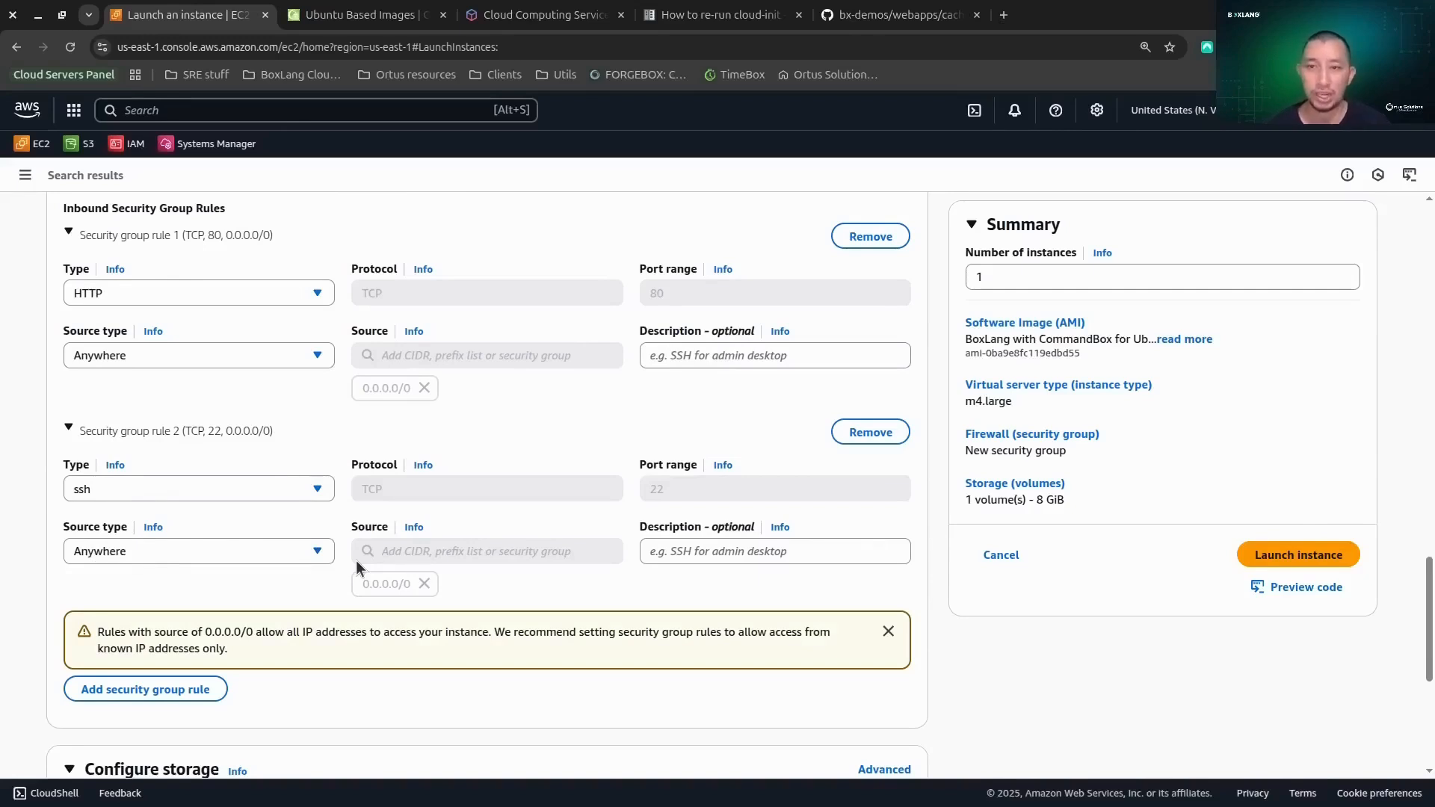
{"action": "left_click", "coordinate": [257, 555]}
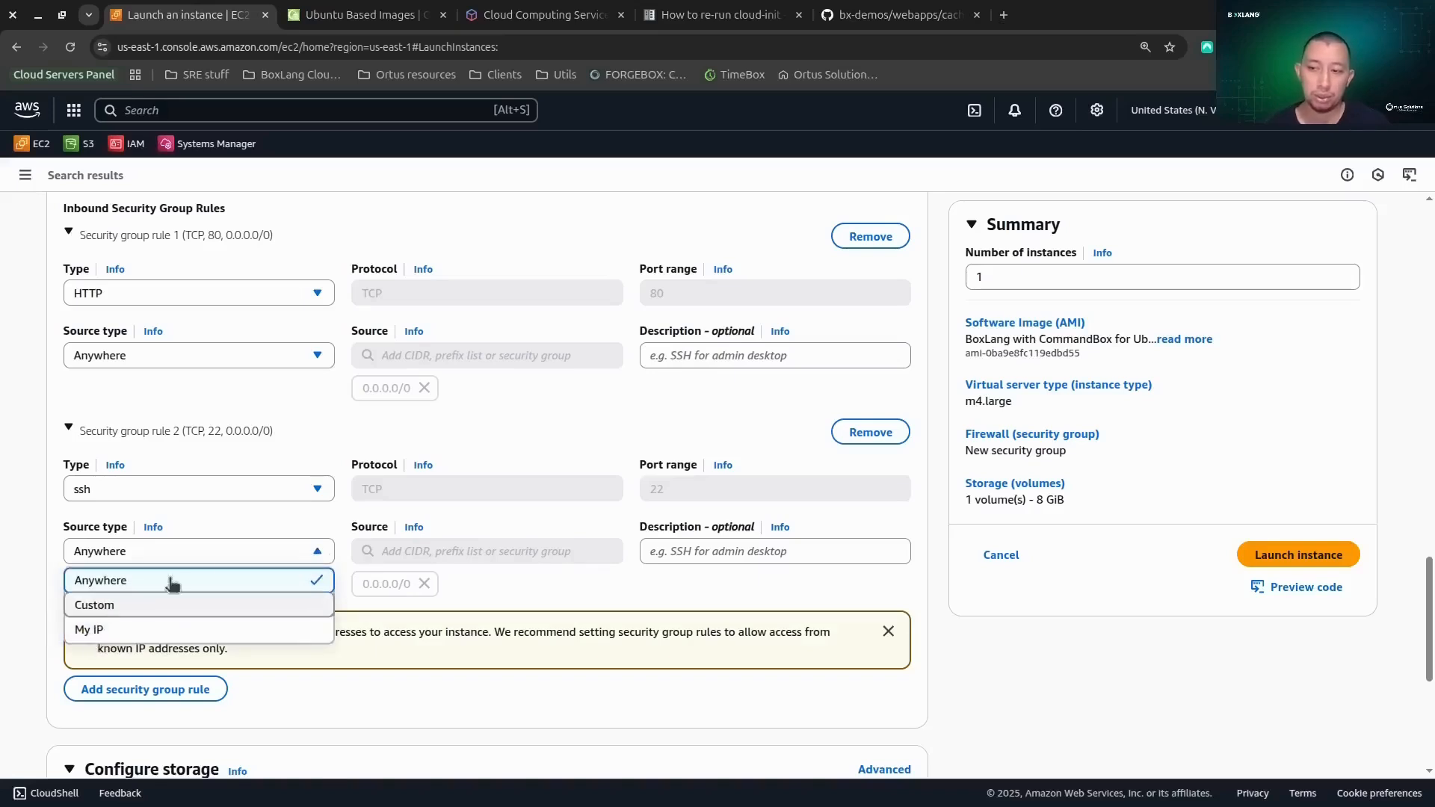
{"action": "left_click", "coordinate": [551, 572]}
Set the gp3 root volume size to 100 GiB in the storage configuration
{"action": "scroll", "coordinate": [554, 585], "scroll_direction": "down", "scroll_amount": 1}
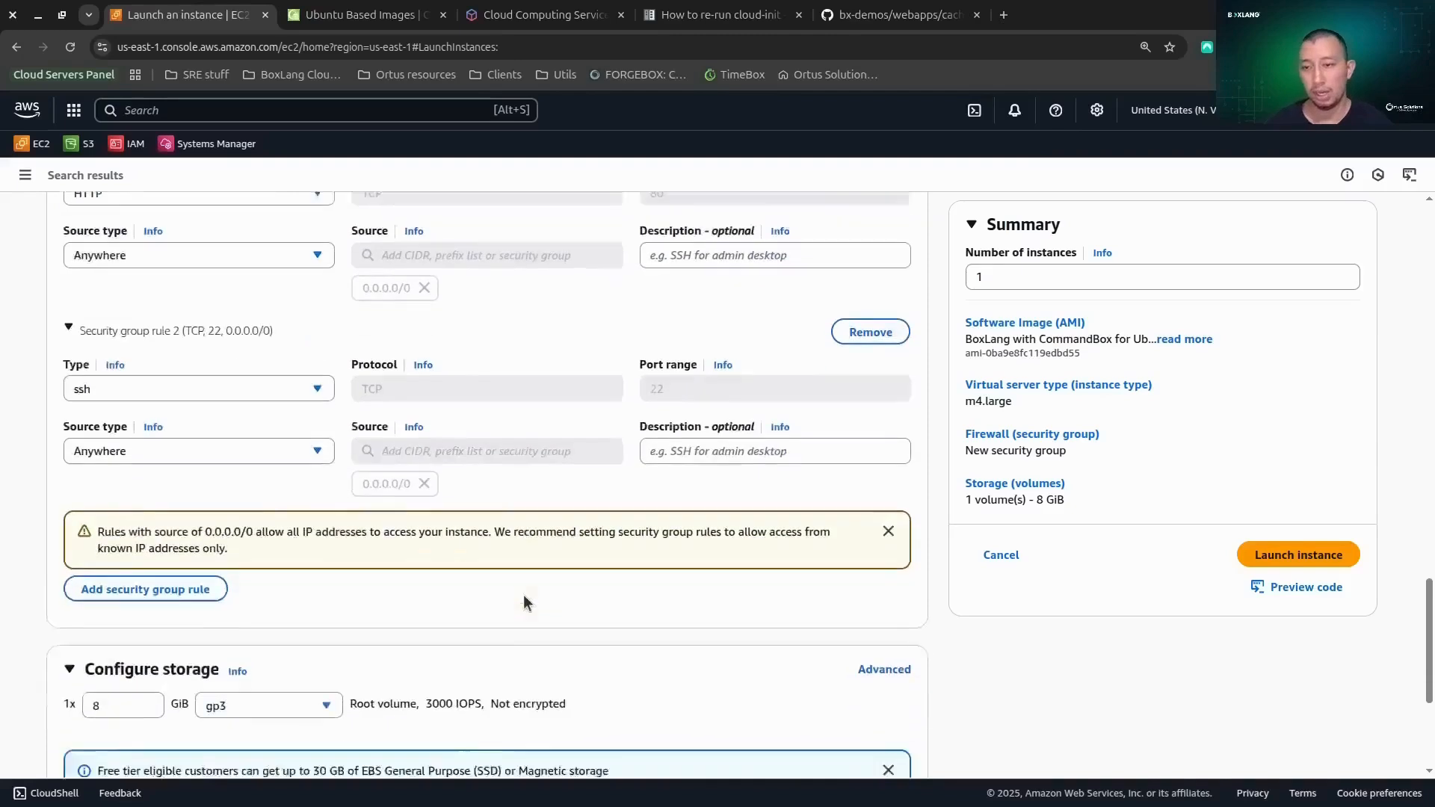
{"action": "scroll", "coordinate": [526, 601], "scroll_direction": "down", "scroll_amount": 2}
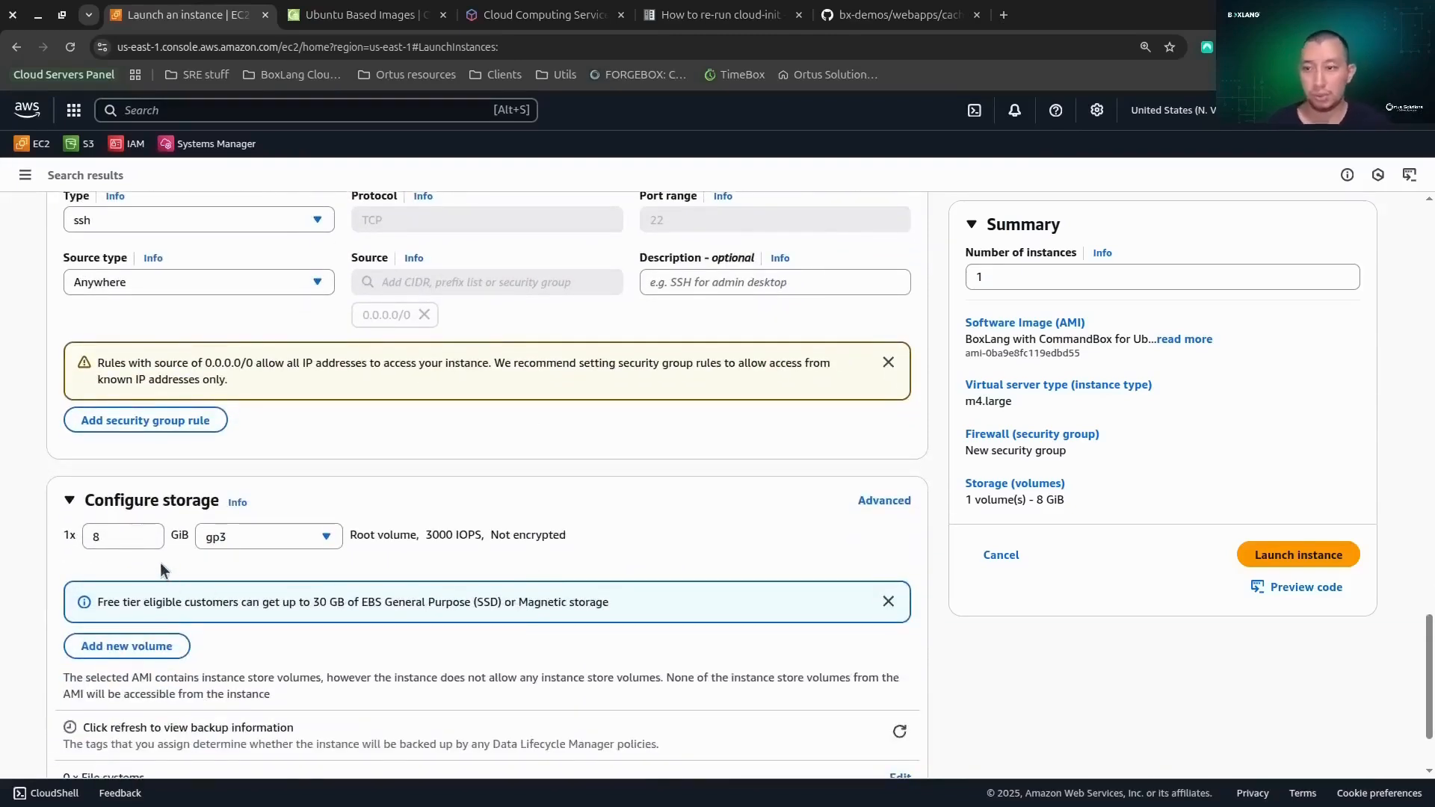
{"action": "left_click", "coordinate": [124, 539]}
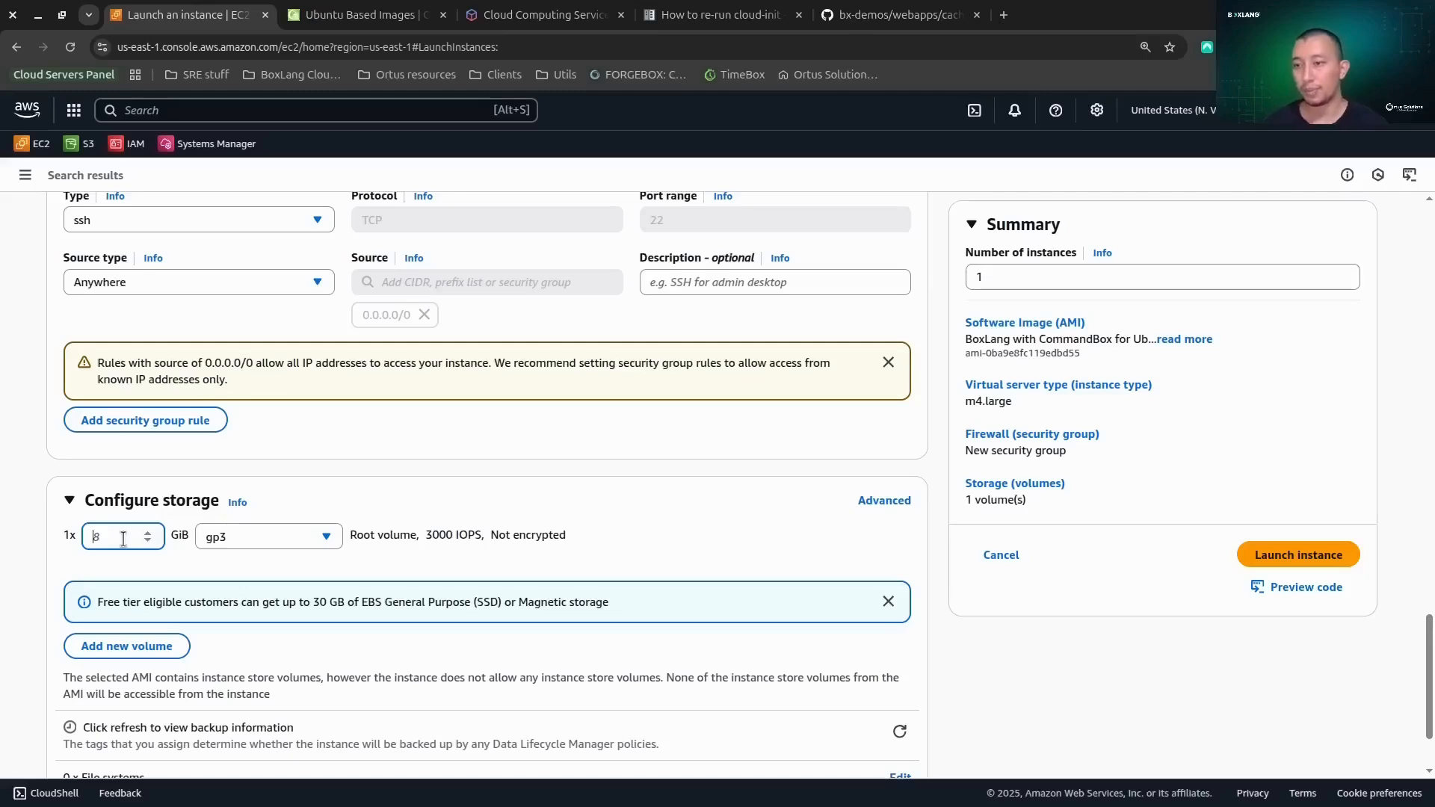
{"action": "type", "text": "100"}
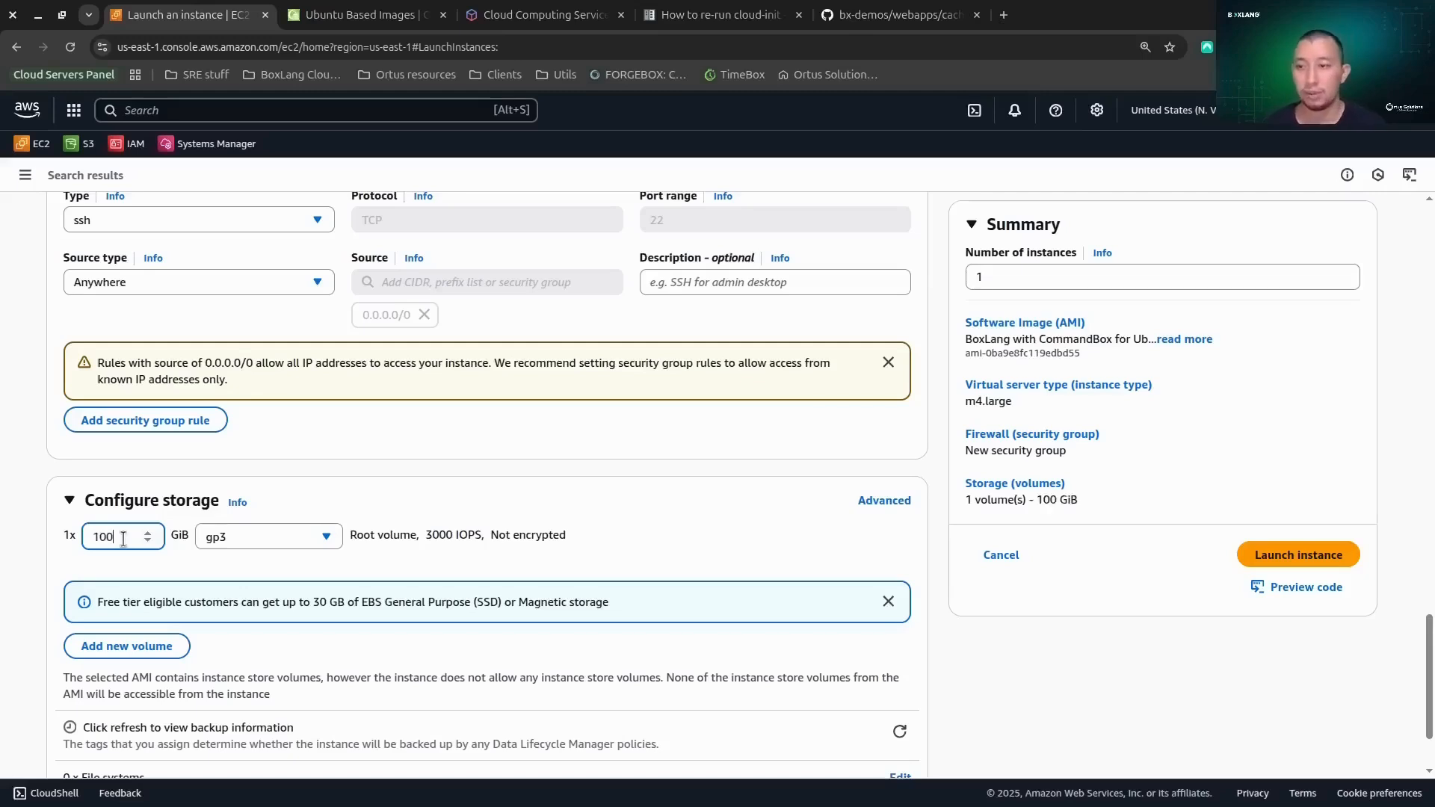
{"action": "left_click", "coordinate": [100, 568]}
Expand the advanced details and place the cursor in the optional User data text box
{"action": "scroll", "coordinate": [842, 599], "scroll_direction": "down", "scroll_amount": 2}
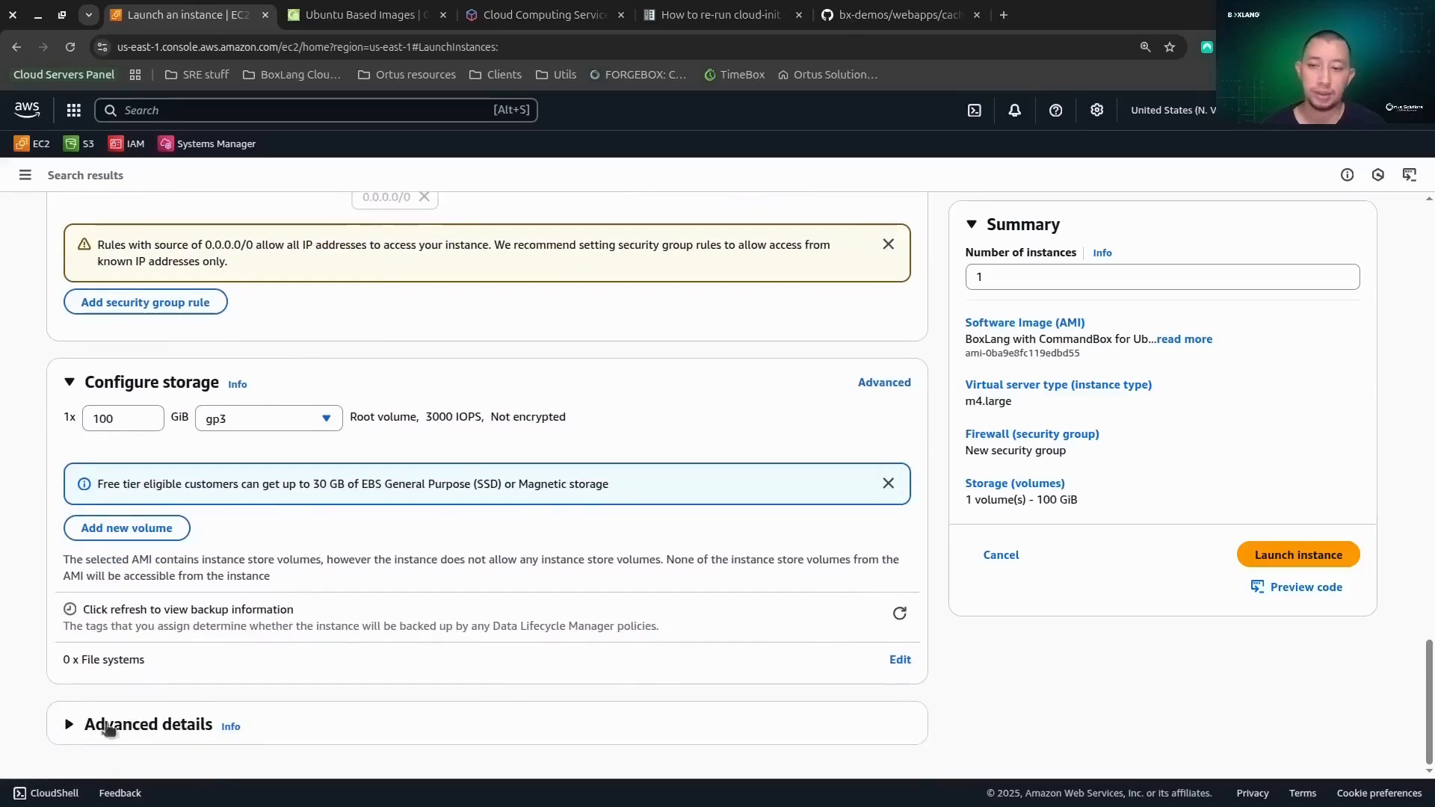
{"action": "left_click", "coordinate": [70, 725]}
{"action": "scroll", "coordinate": [384, 624], "scroll_direction": "down", "scroll_amount": 7}
{"action": "scroll", "coordinate": [384, 616], "scroll_direction": "down", "scroll_amount": 10}
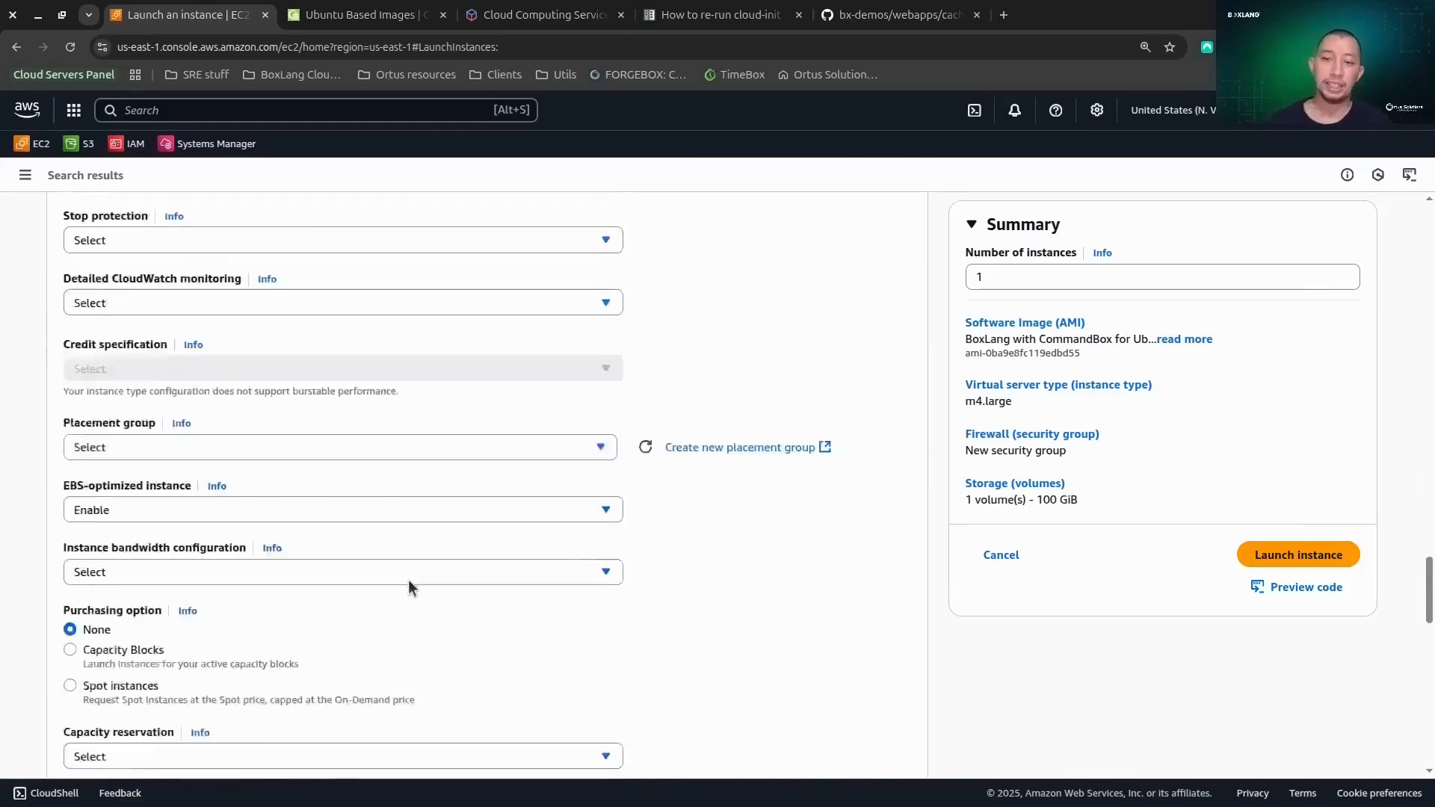
{"action": "left_click", "coordinate": [408, 580]}
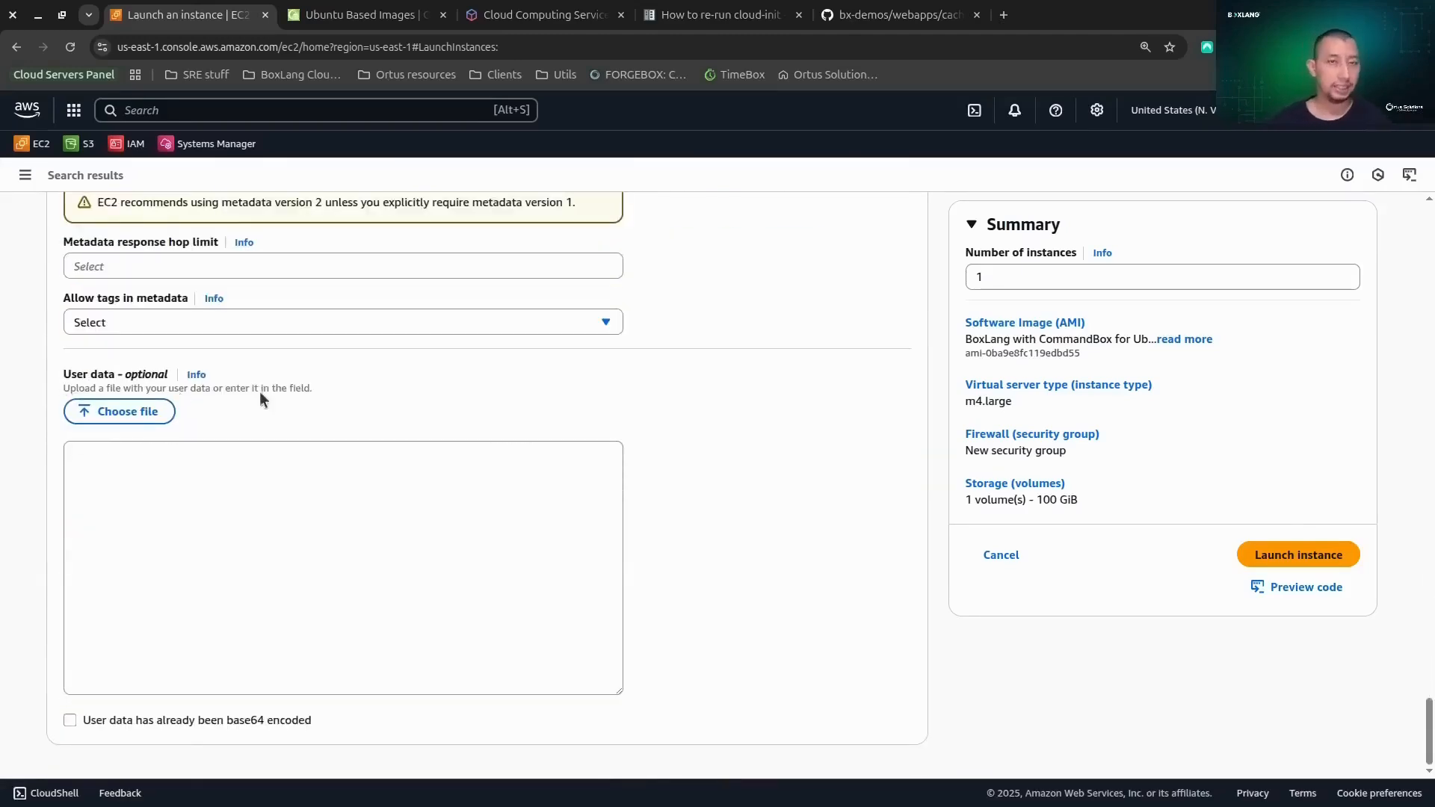
{"action": "left_click", "coordinate": [141, 486]}
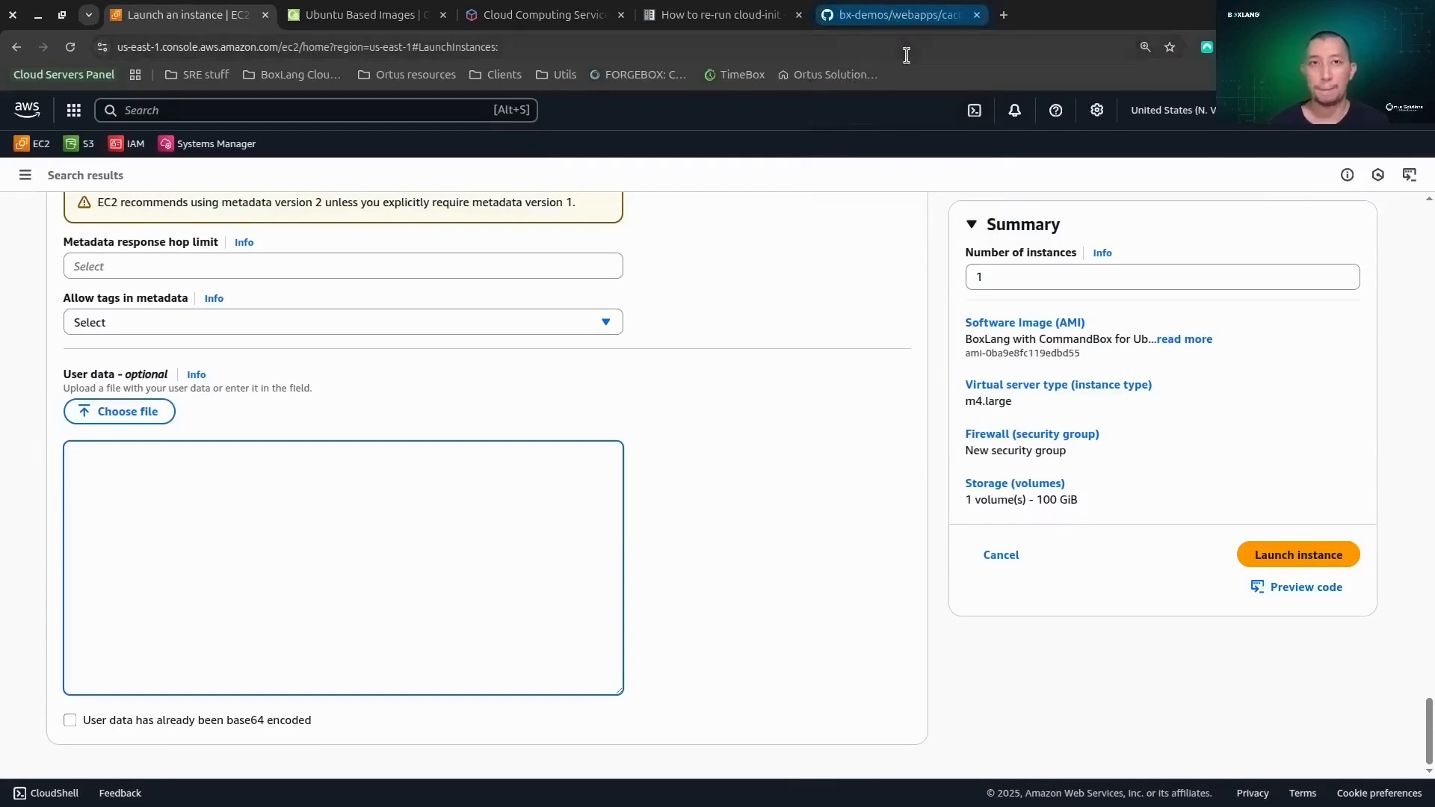
Switch to VS Code and examine the repo update and users sections of user-data.yaml under boxlang-with-commandbox/linux
{"action": "mouse_move", "coordinate": [791, 805]}
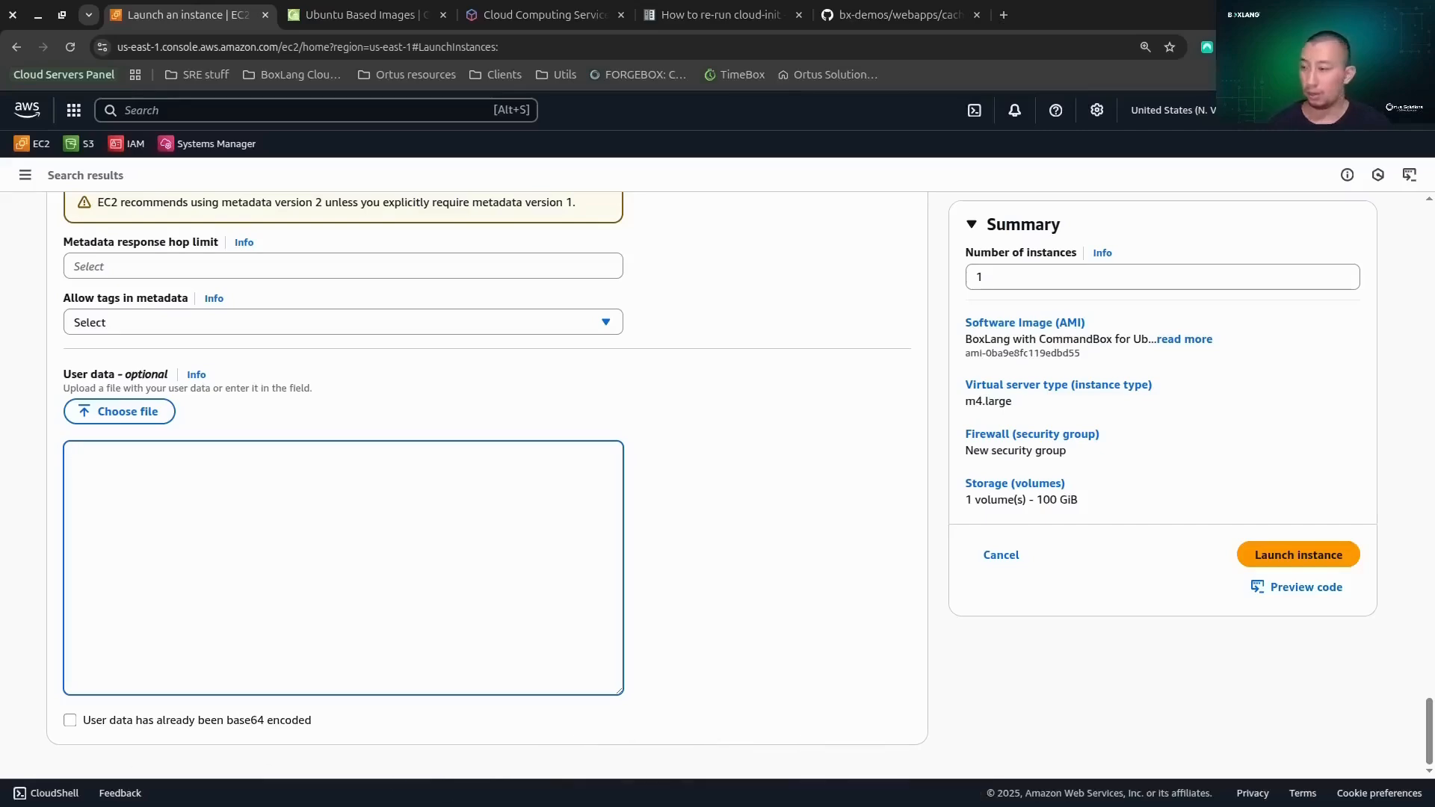
{"action": "key", "text": "super"}
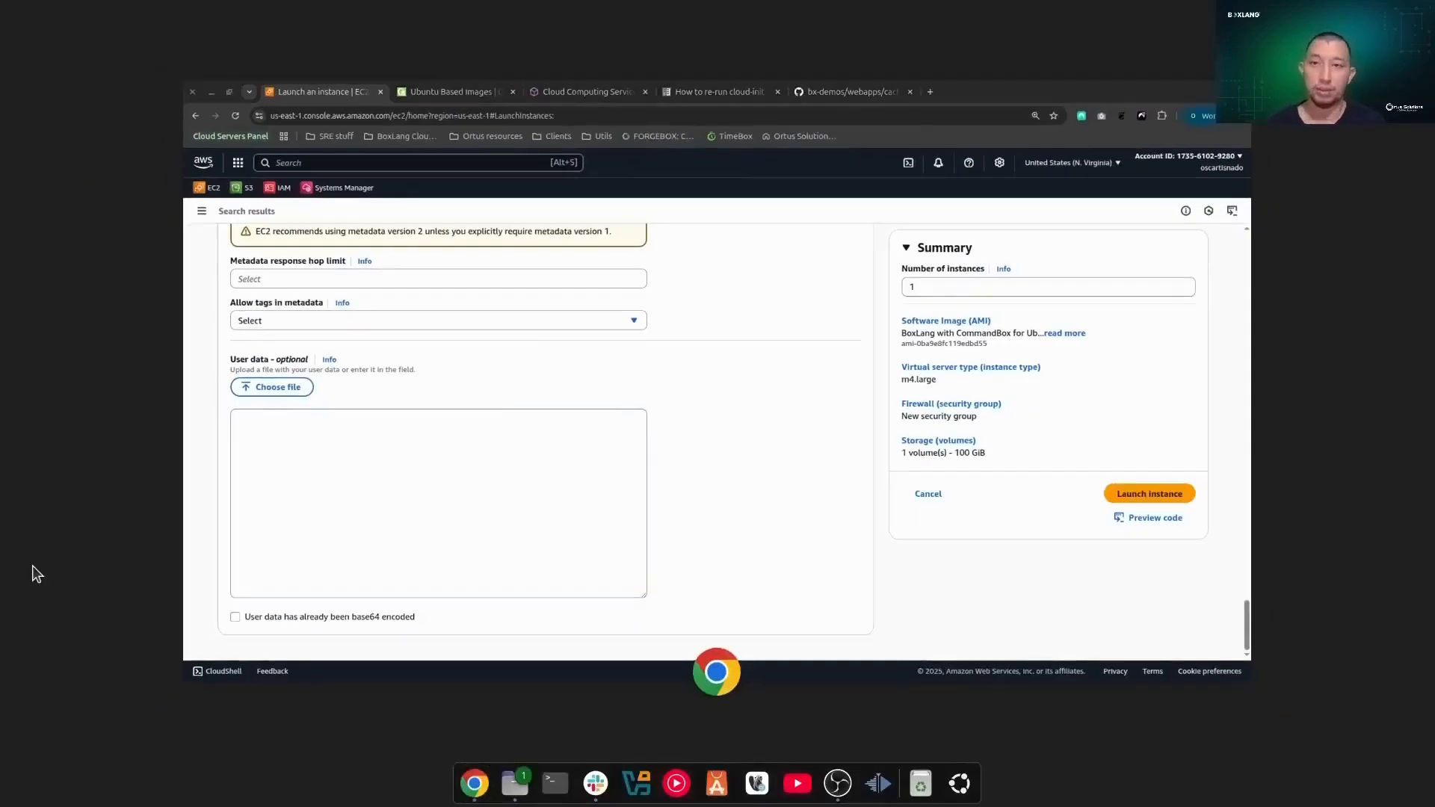
{"action": "key", "text": "super"}
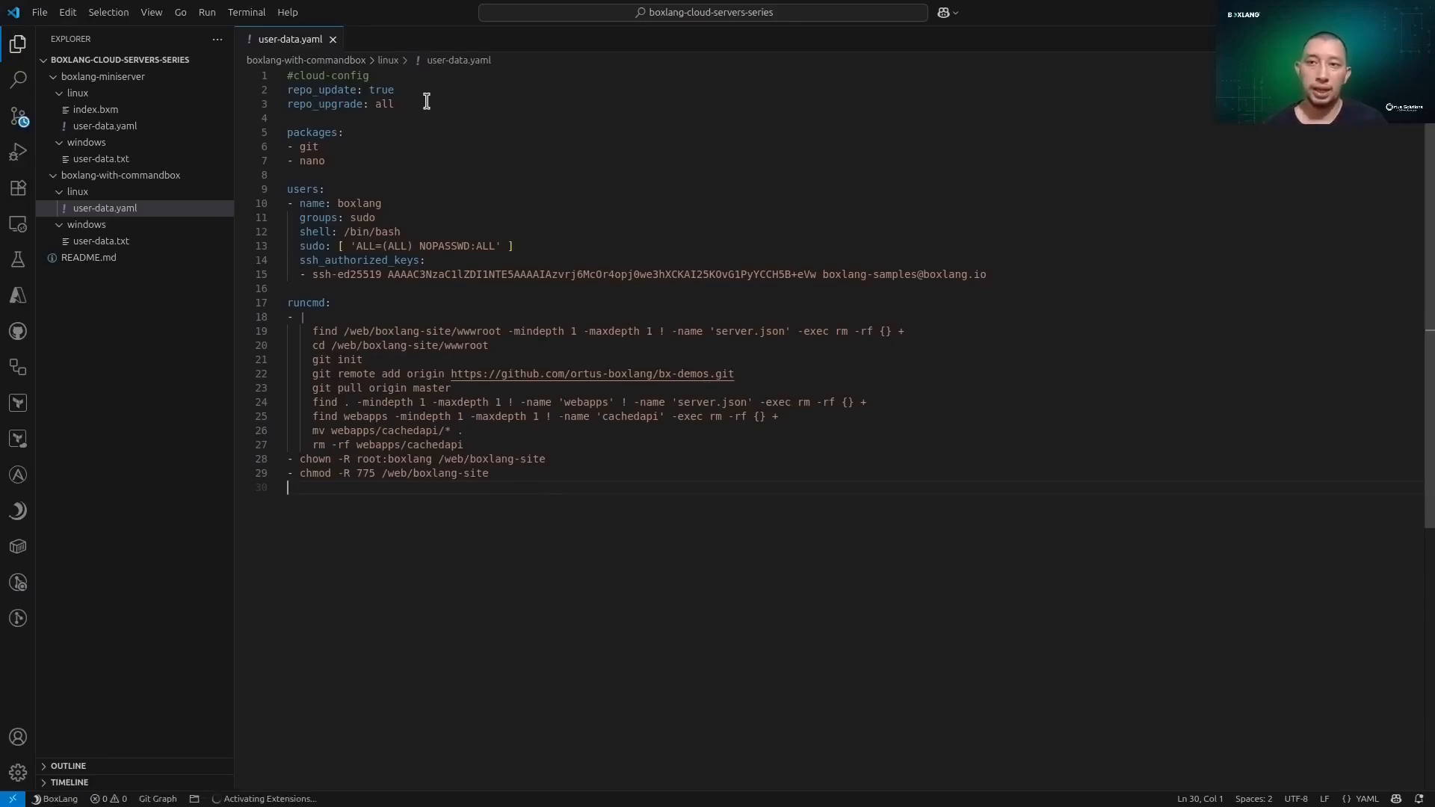
{"action": "left_click_drag", "start_coordinate": [396, 105], "coordinate": [225, 90]}
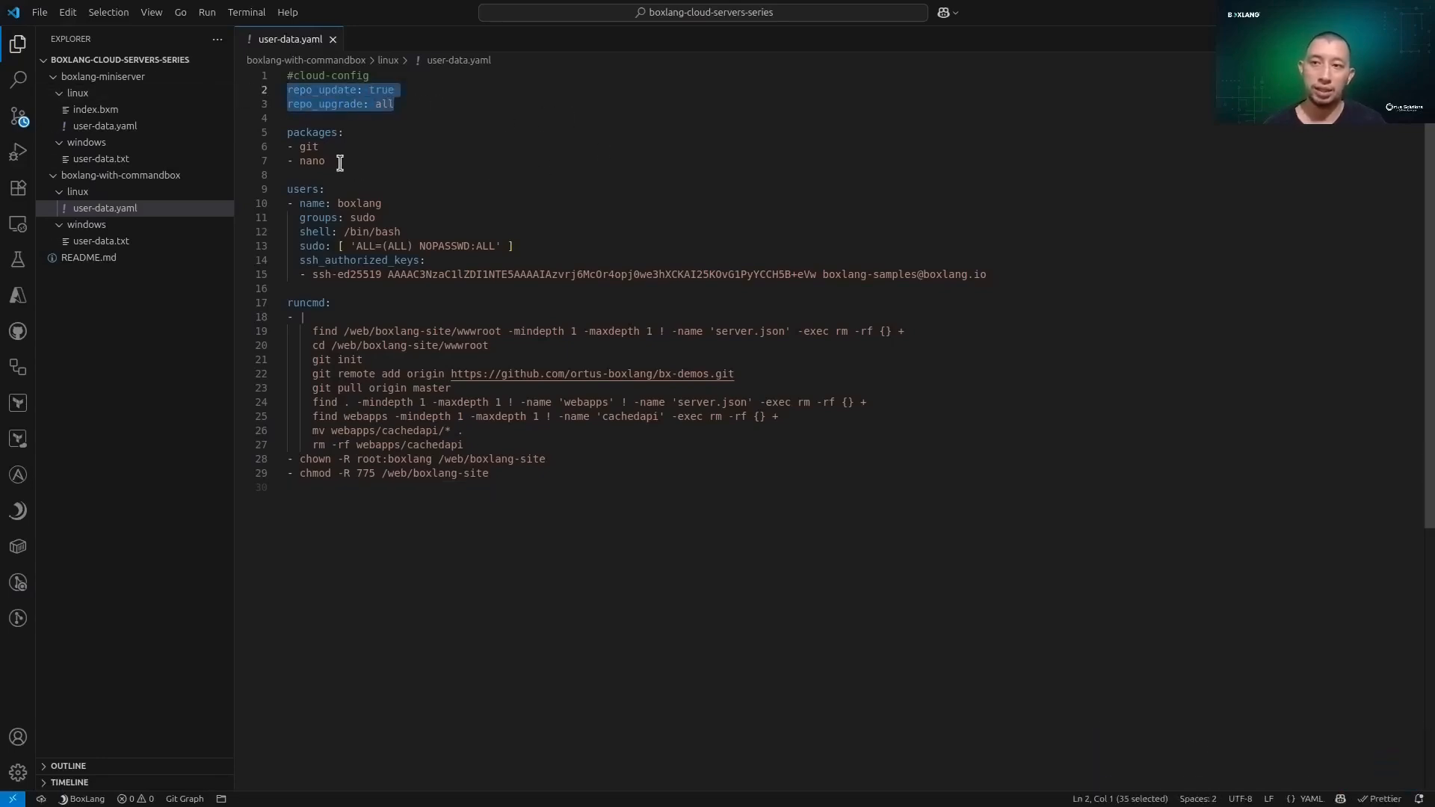
{"action": "left_click_drag", "start_coordinate": [995, 274], "coordinate": [244, 203]}
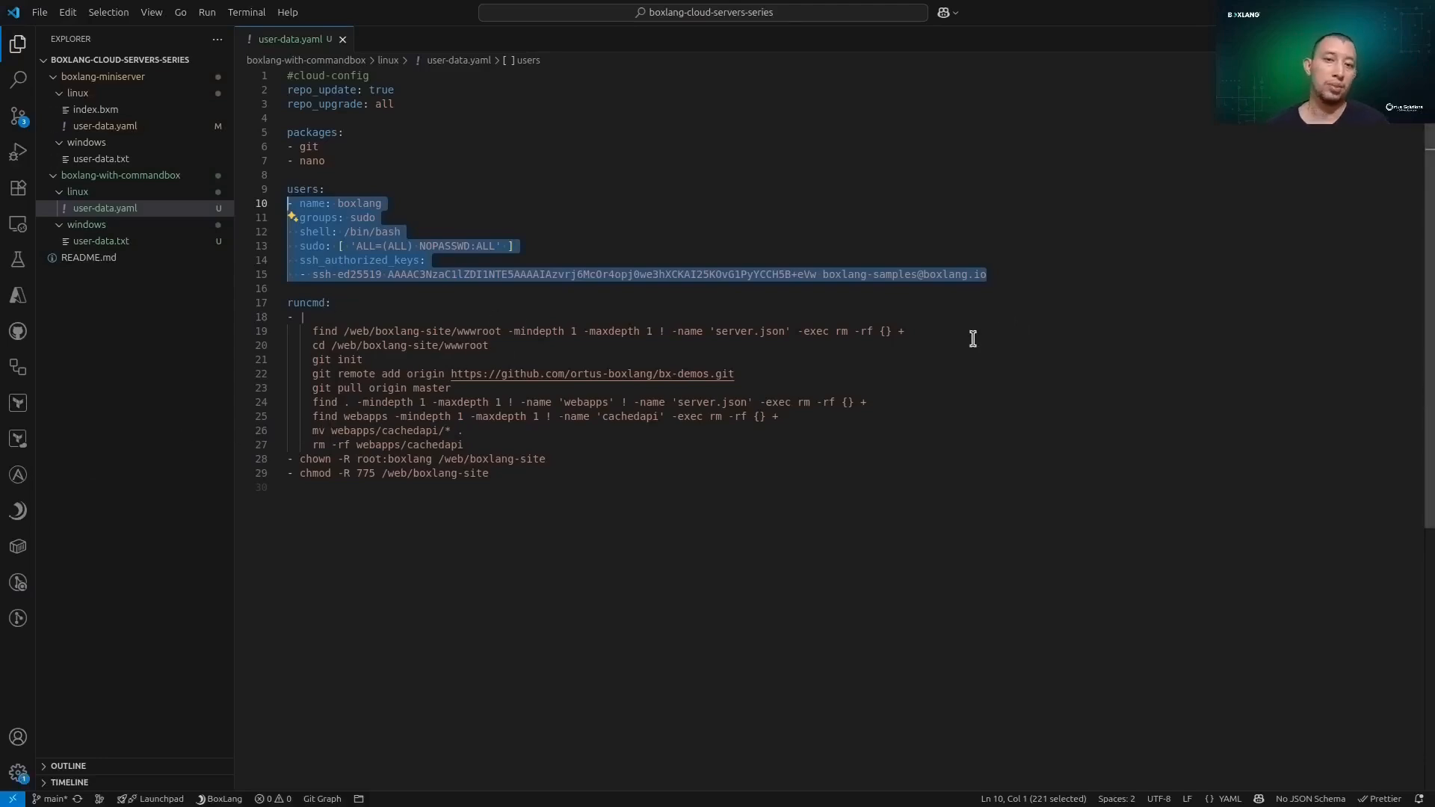
Examine the runcmd section of user-data.yaml, from the web root cleanup commands to the chown and chmod lines
{"action": "left_click_drag", "start_coordinate": [970, 340], "coordinate": [632, 320]}
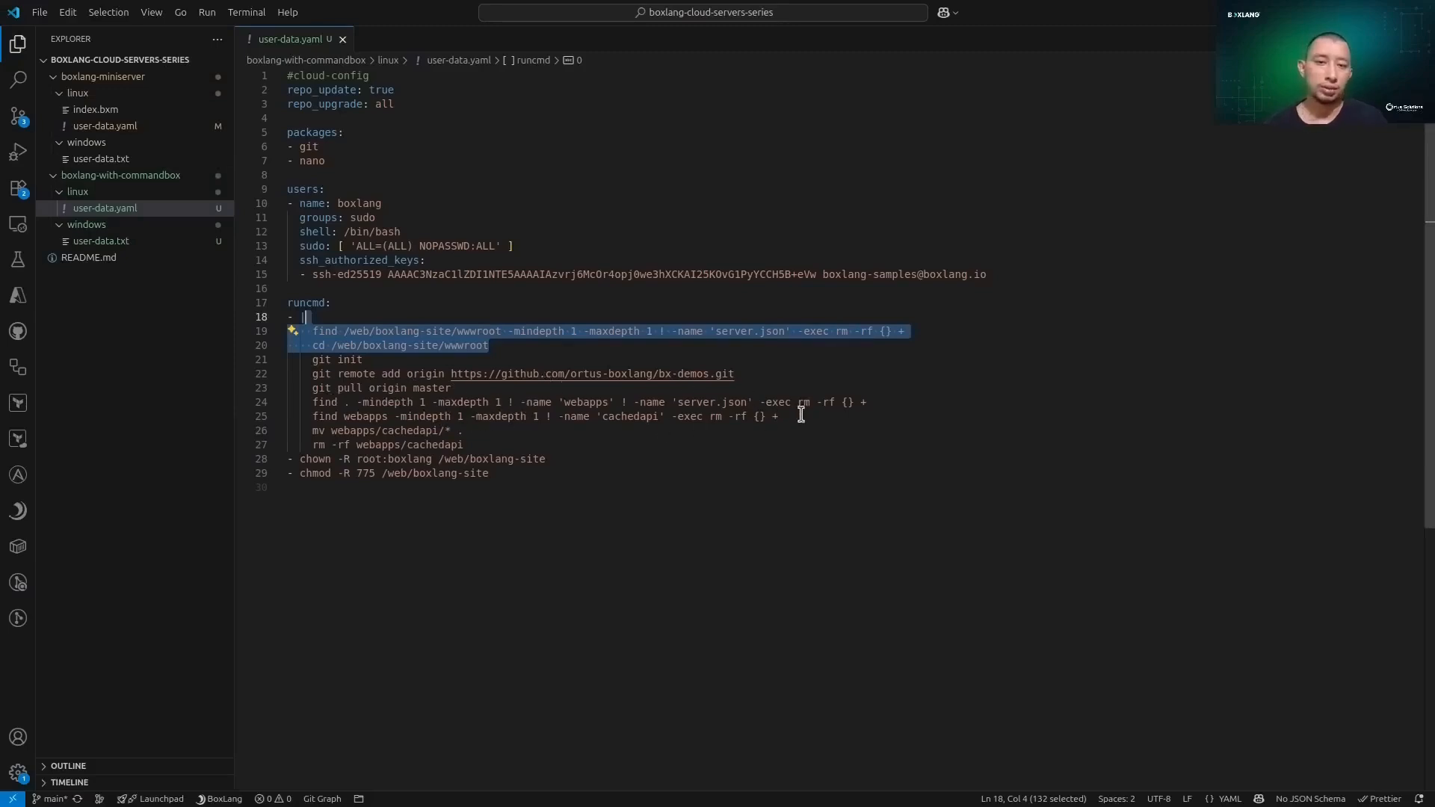
{"action": "left_click_drag", "start_coordinate": [800, 415], "coordinate": [263, 400]}
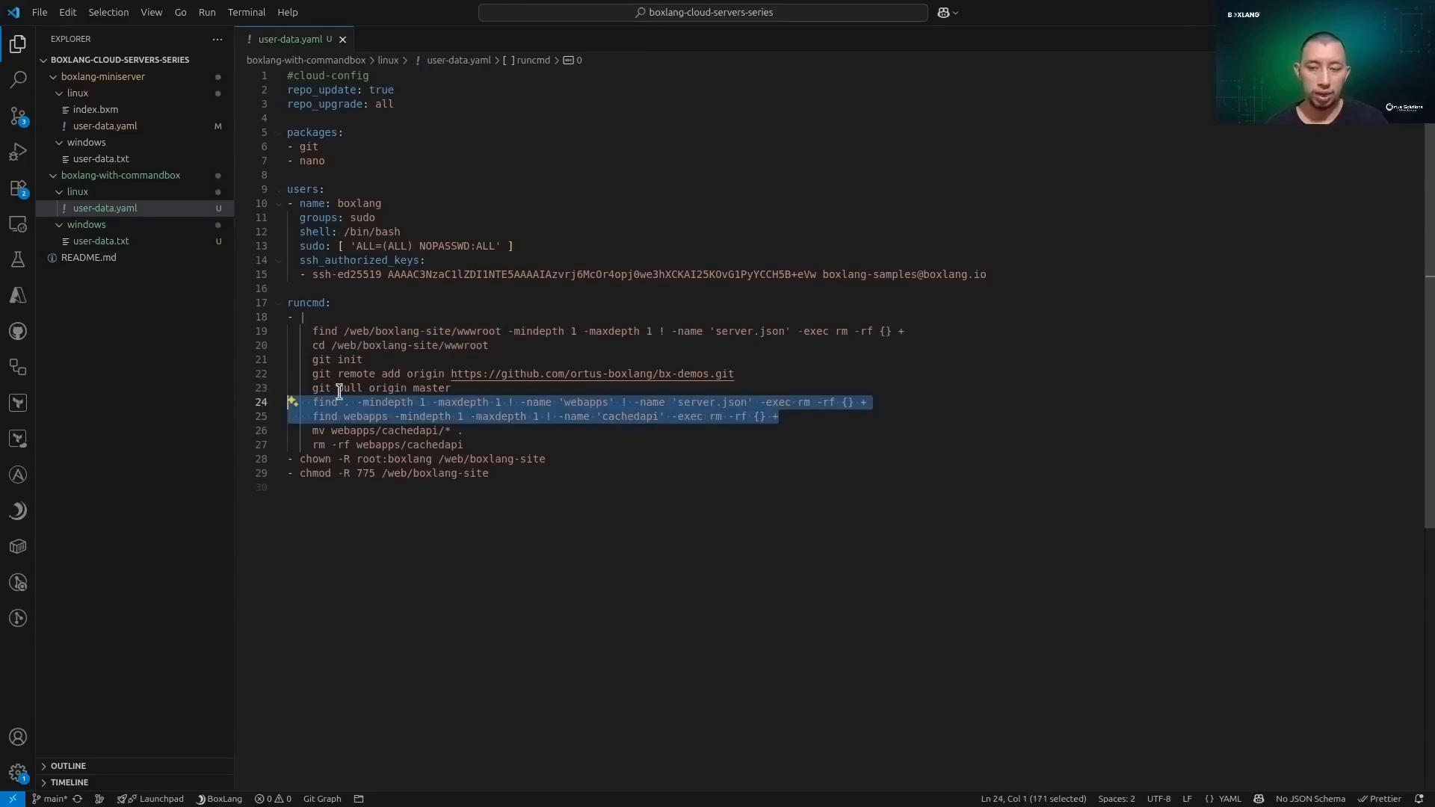
{"action": "left_click", "coordinate": [336, 444]}
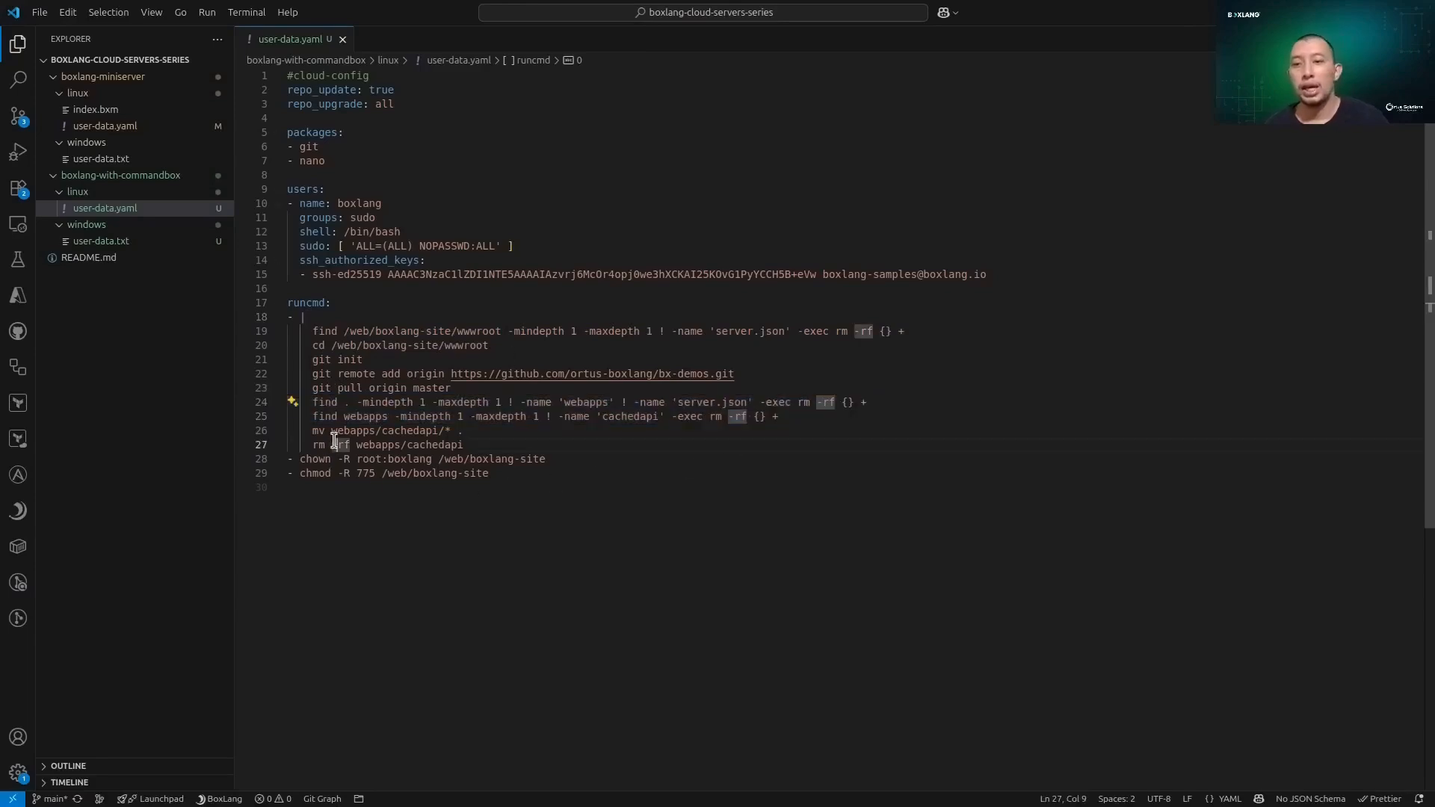
{"action": "left_click_drag", "start_coordinate": [516, 476], "coordinate": [454, 475]}
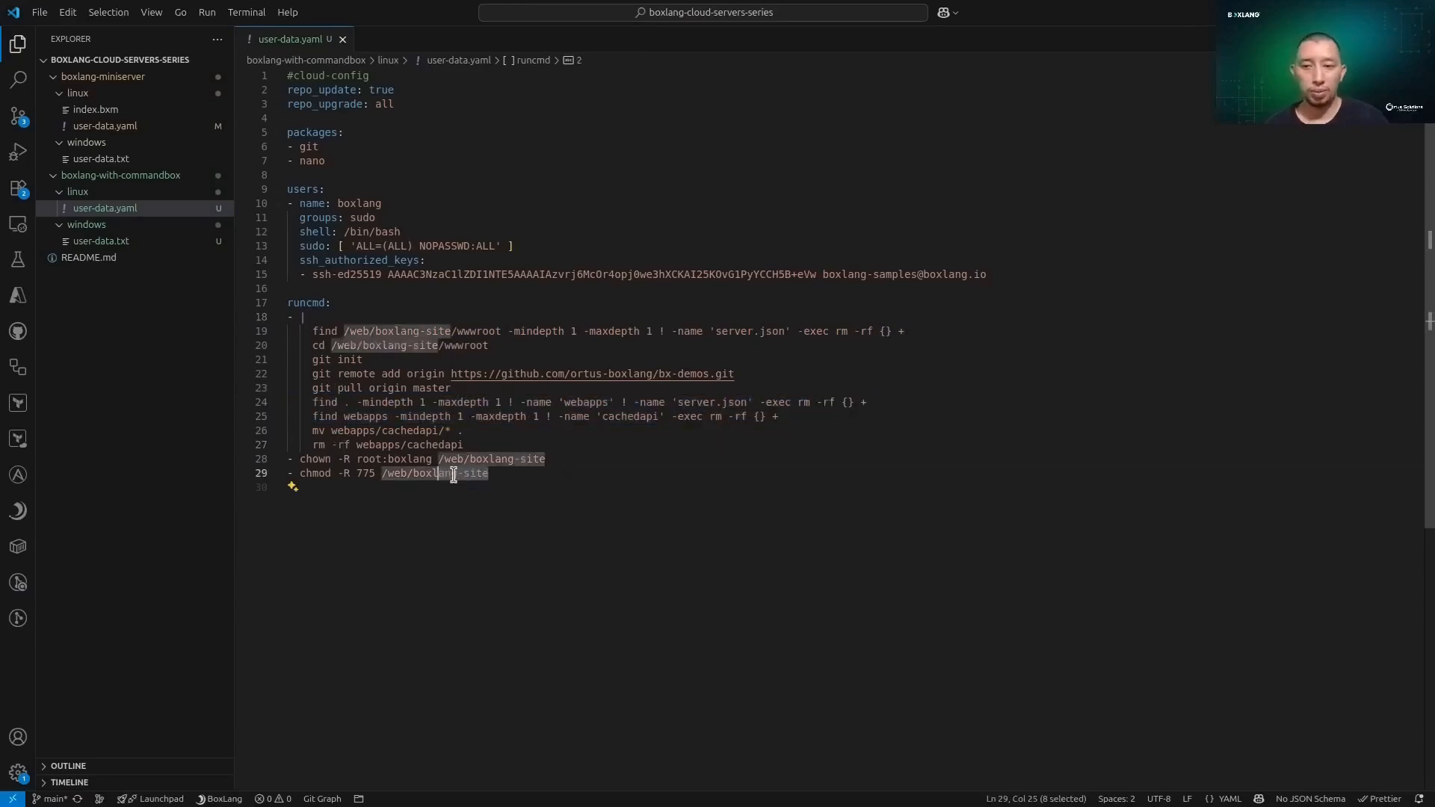
Copy the entire user-data.yaml content into the EC2 User data text box in Chrome and launch the instance
{"action": "left_click_drag", "start_coordinate": [543, 470], "coordinate": [384, 39]}
{"action": "key", "text": "ctrl+c"}
{"action": "mouse_move", "coordinate": [658, 805]}
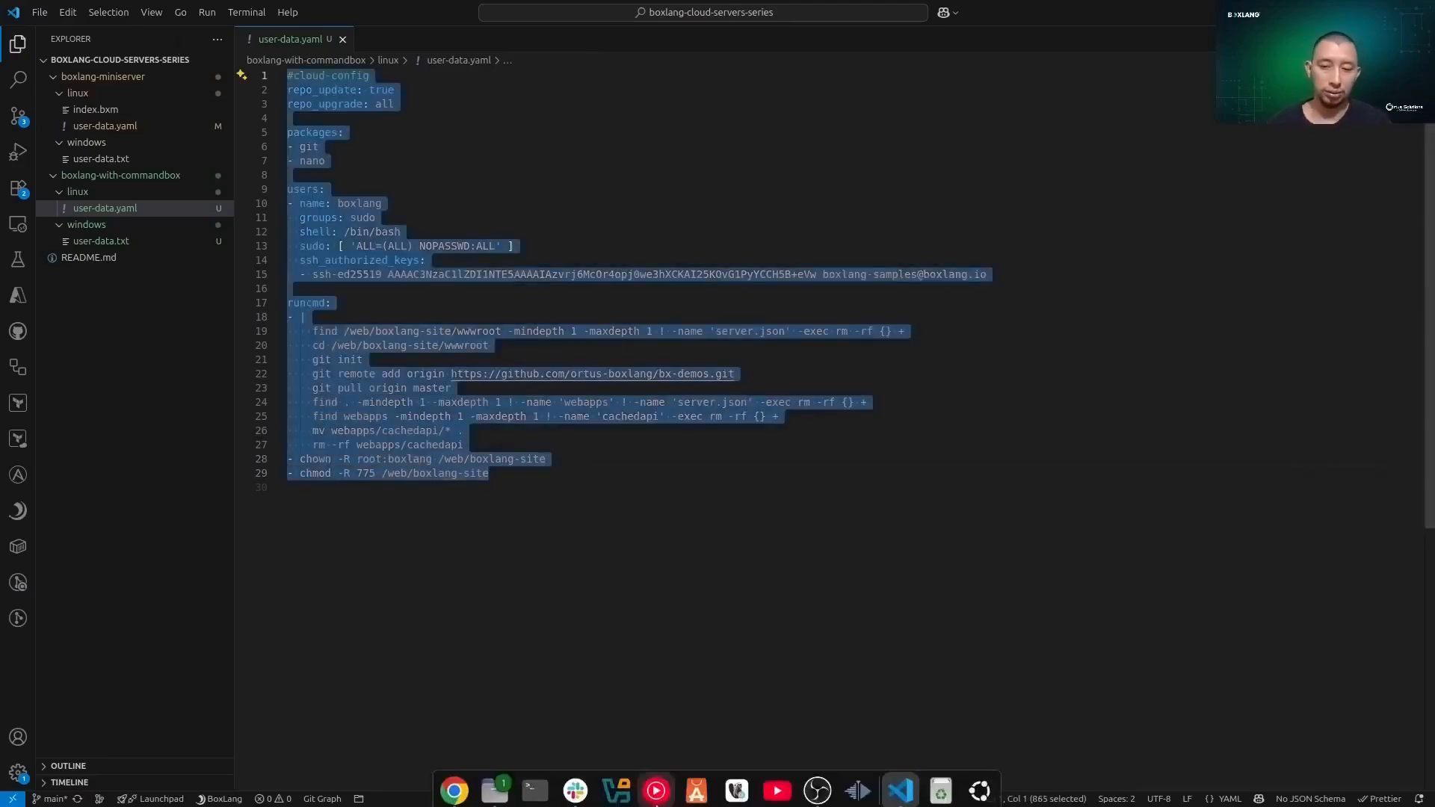
{"action": "left_click", "coordinate": [451, 788]}
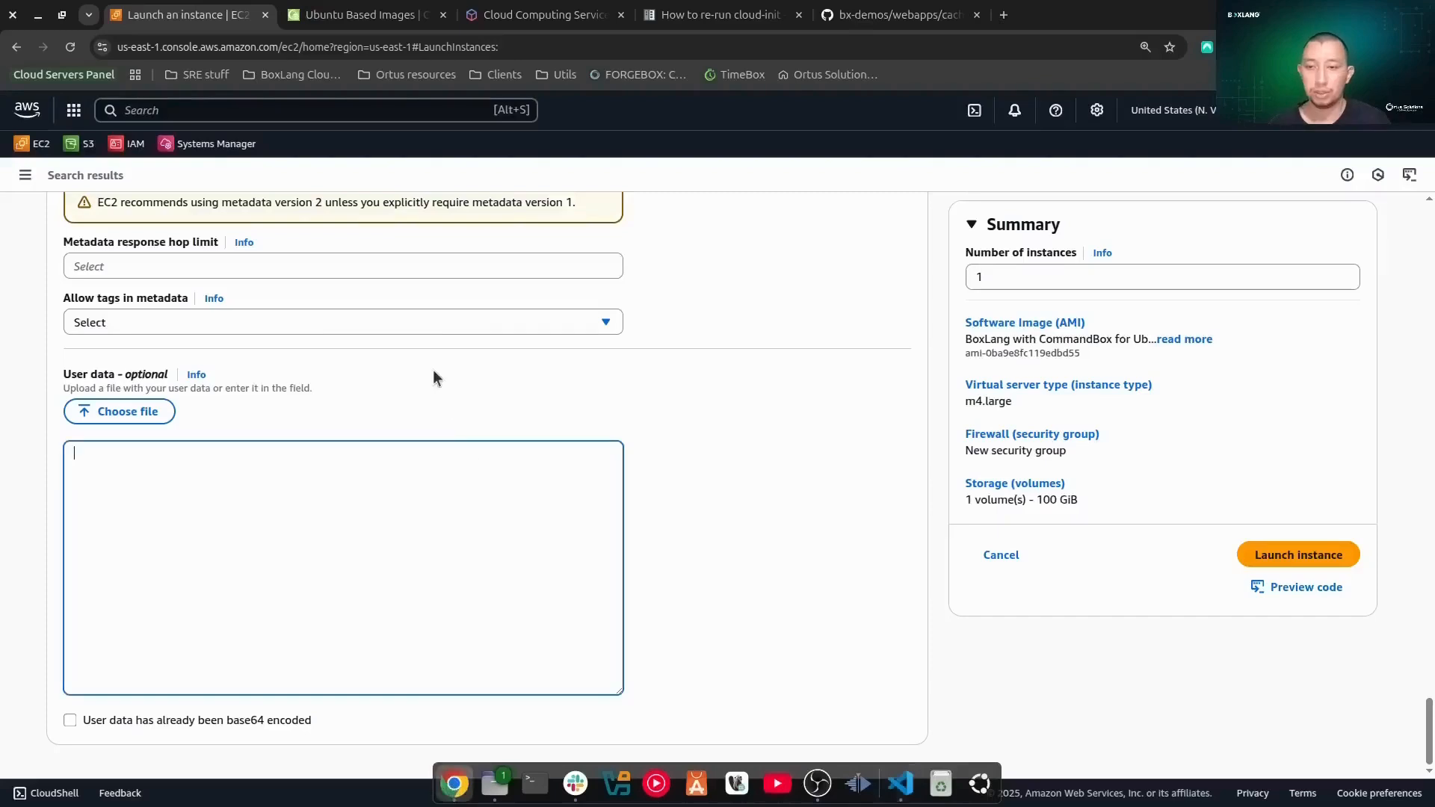
{"action": "key", "text": "ctrl+v"}
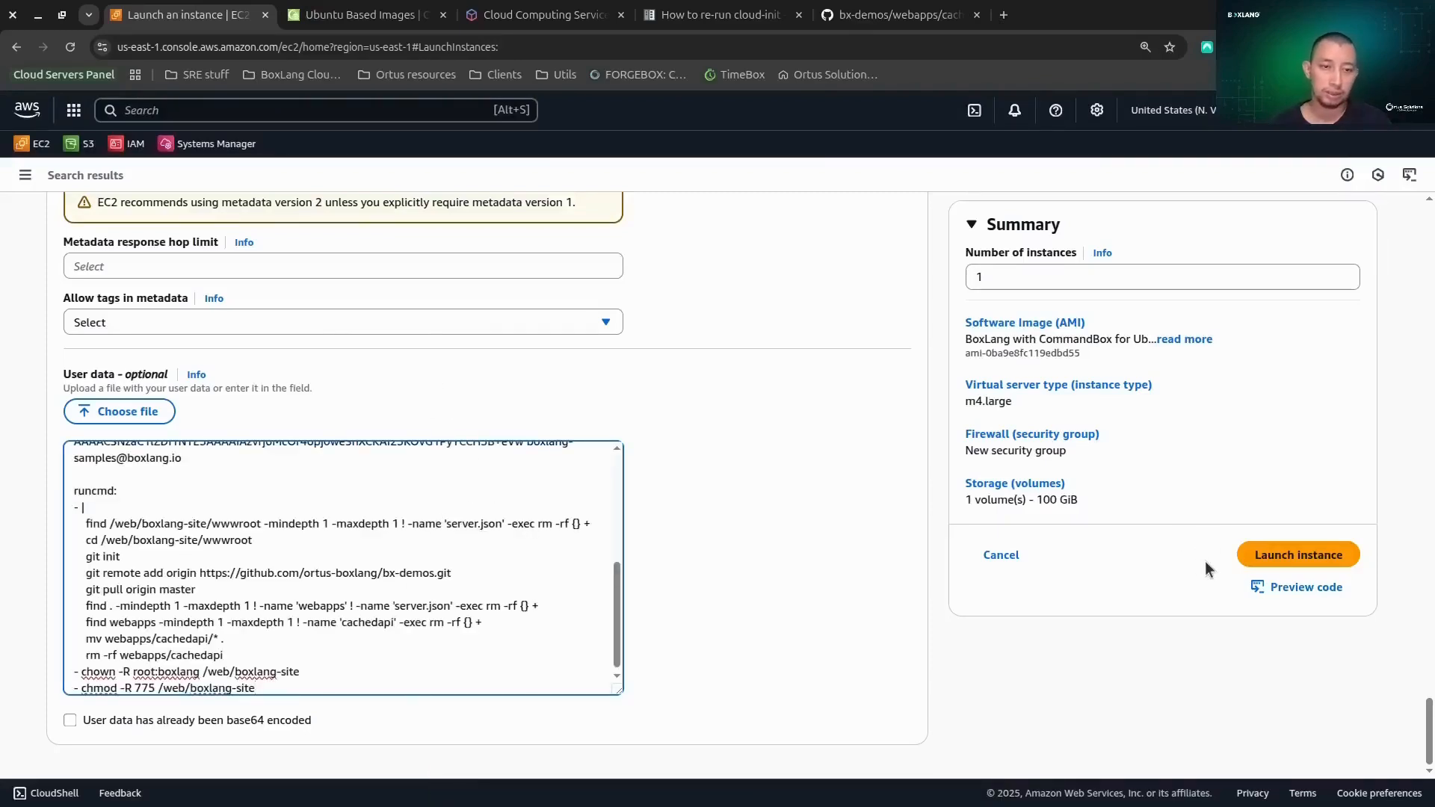
{"action": "left_click", "coordinate": [1273, 561]}
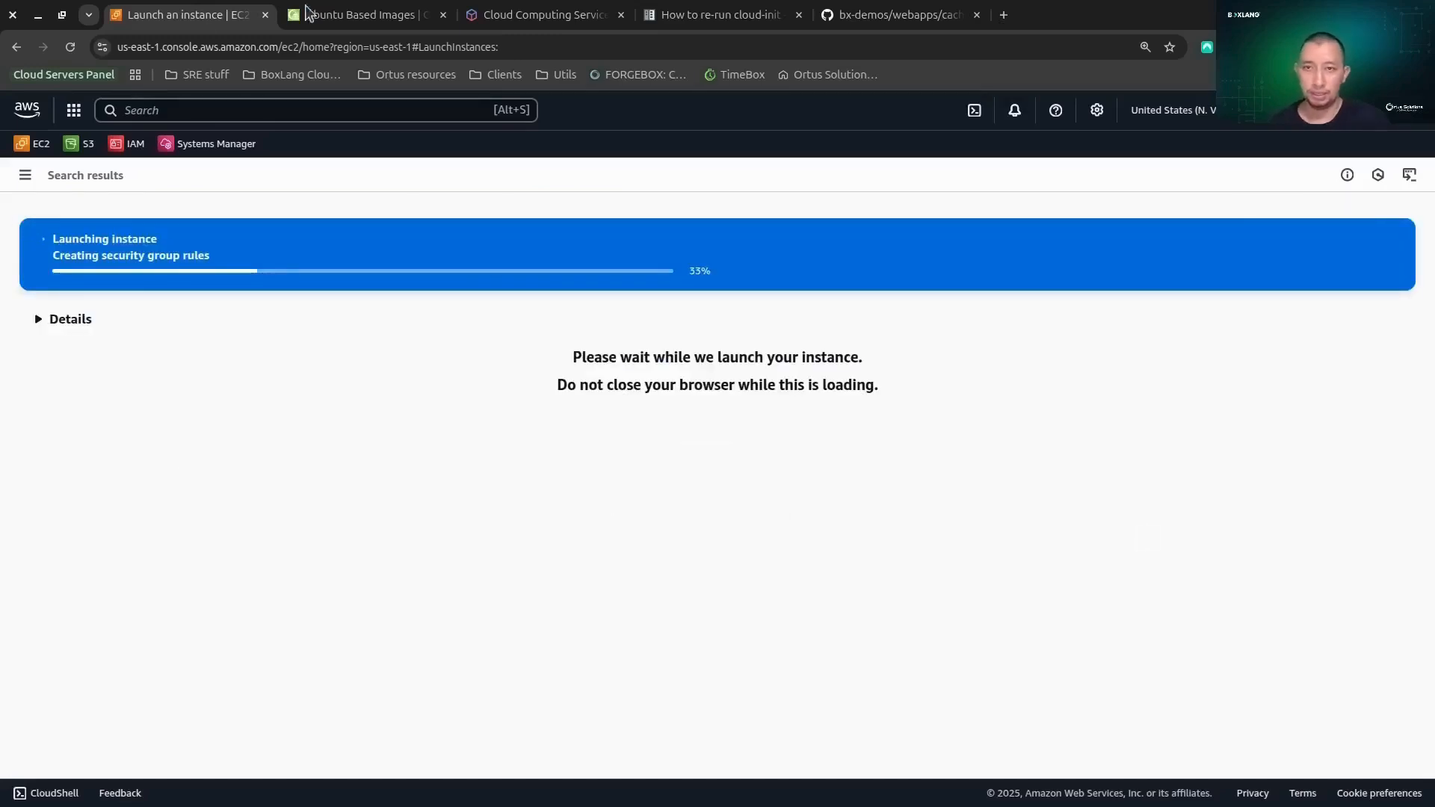
Open the EC2 Instances list and refresh it to check the status of the launched instance
{"action": "left_click", "coordinate": [324, 9]}
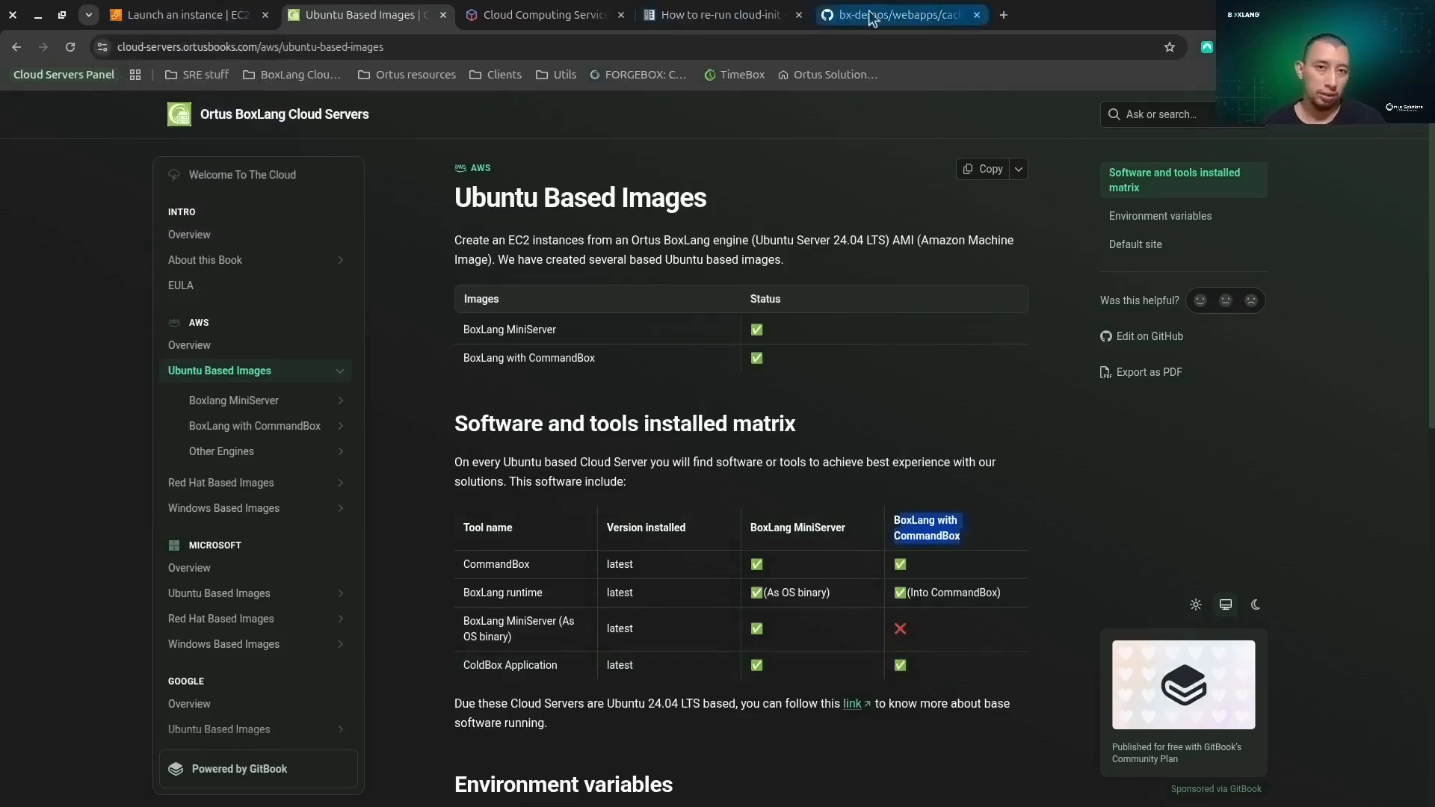
{"action": "left_click", "coordinate": [925, 23]}
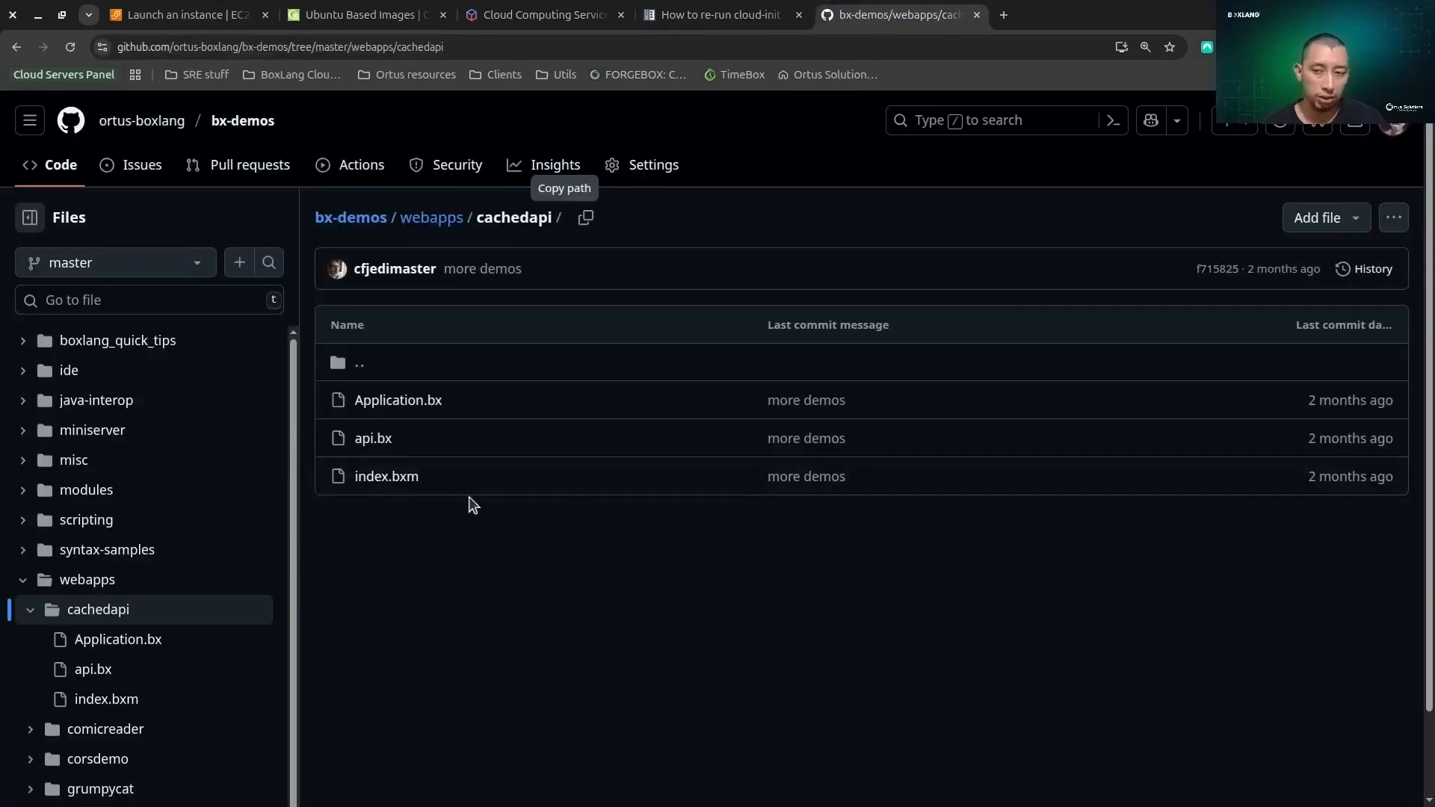
{"action": "left_click", "coordinate": [184, 15]}
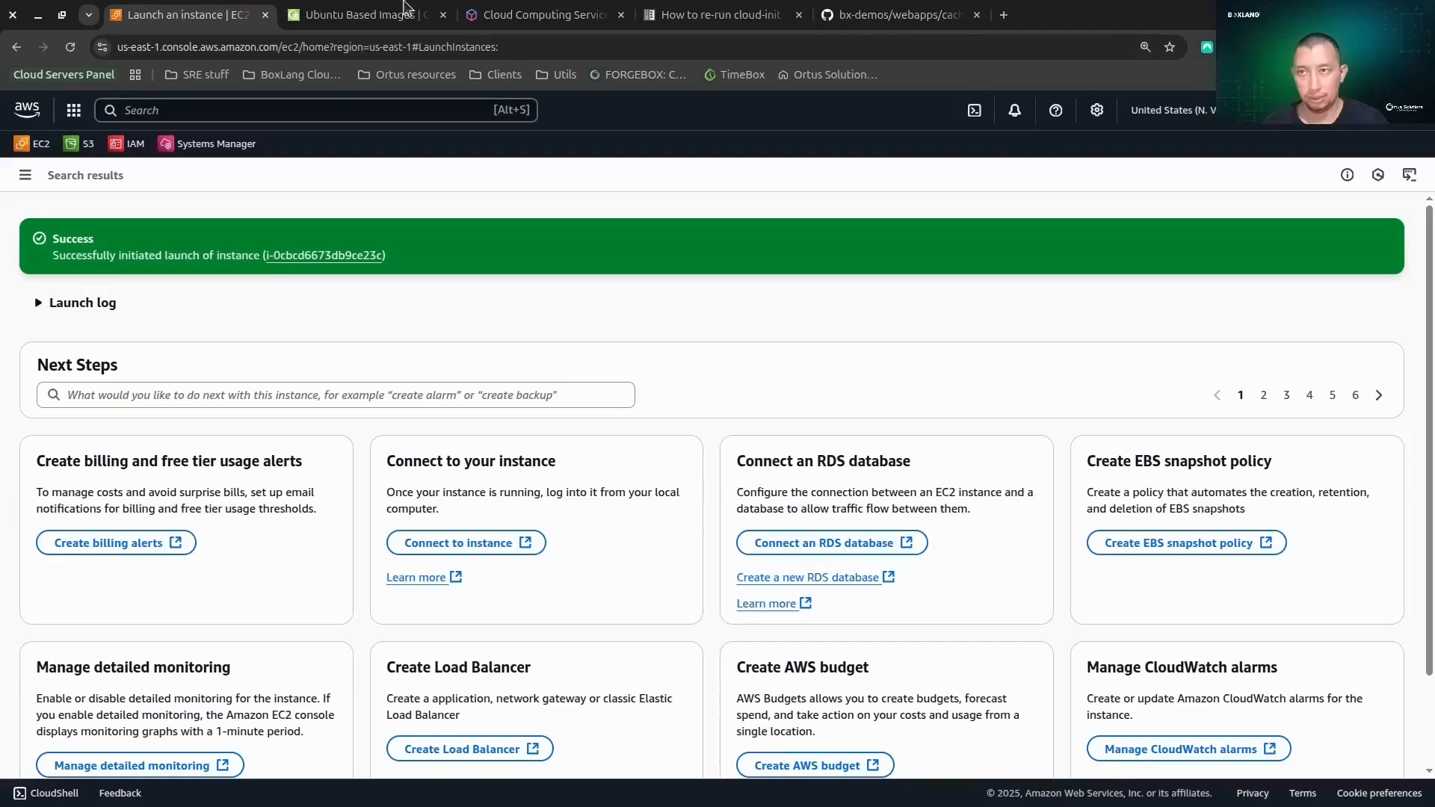
{"action": "left_click", "coordinate": [26, 173]}
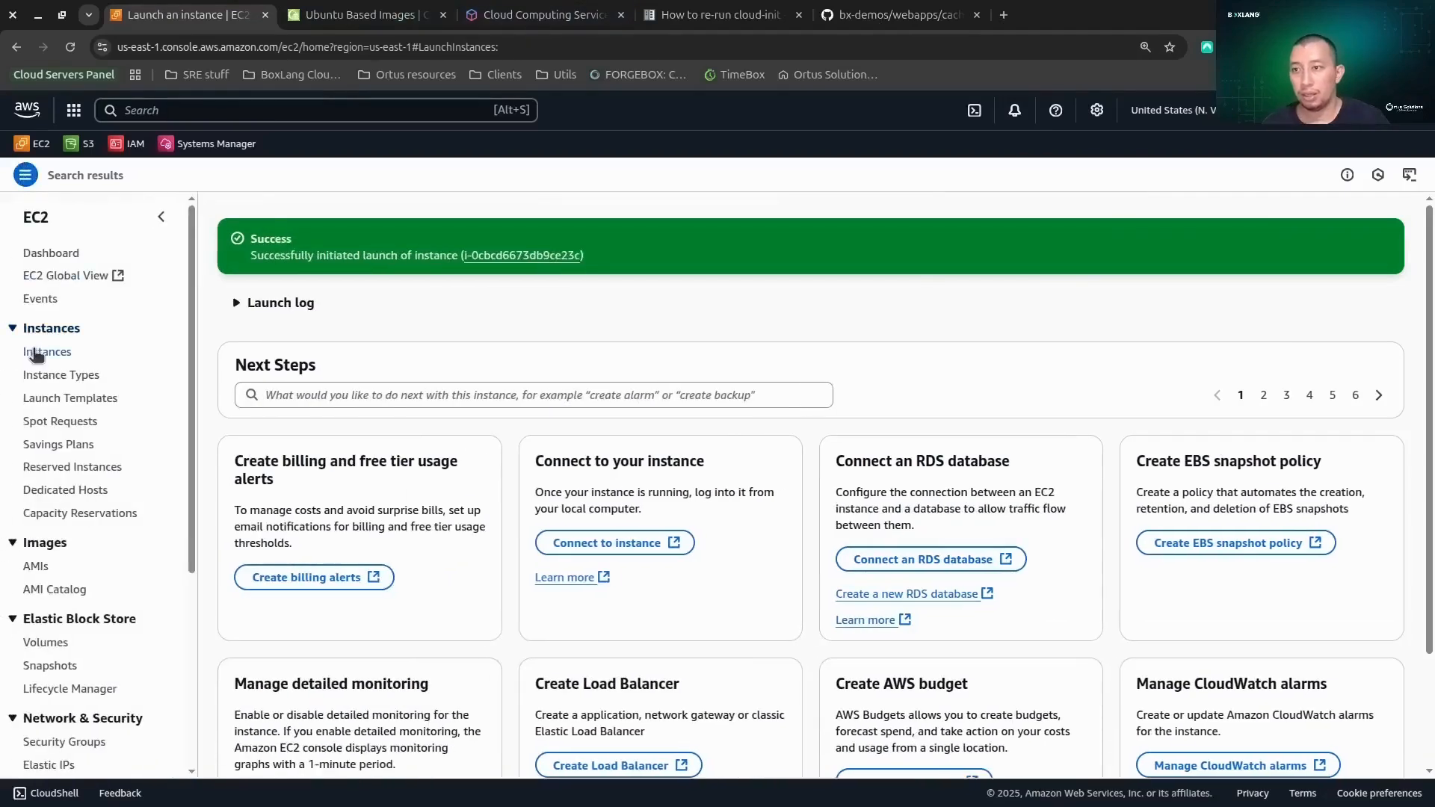
{"action": "left_click", "coordinate": [37, 351]}
{"action": "left_click", "coordinate": [907, 216]}
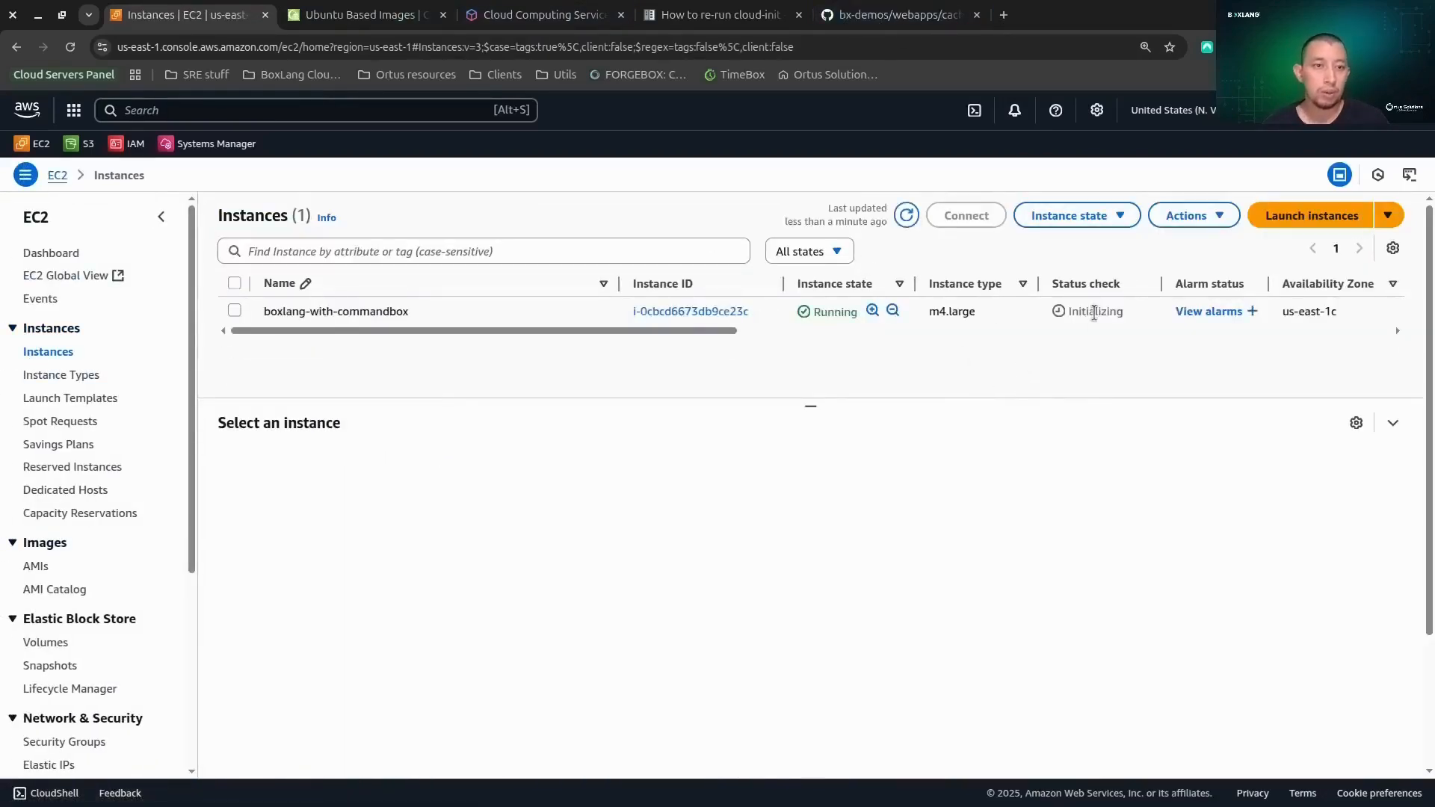
Examine index.bxm, api.bx and Application.bx in the webapps/cachedapi folder of the bx-demos GitHub repository, including the forecast API URL
{"action": "left_click", "coordinate": [890, 15]}
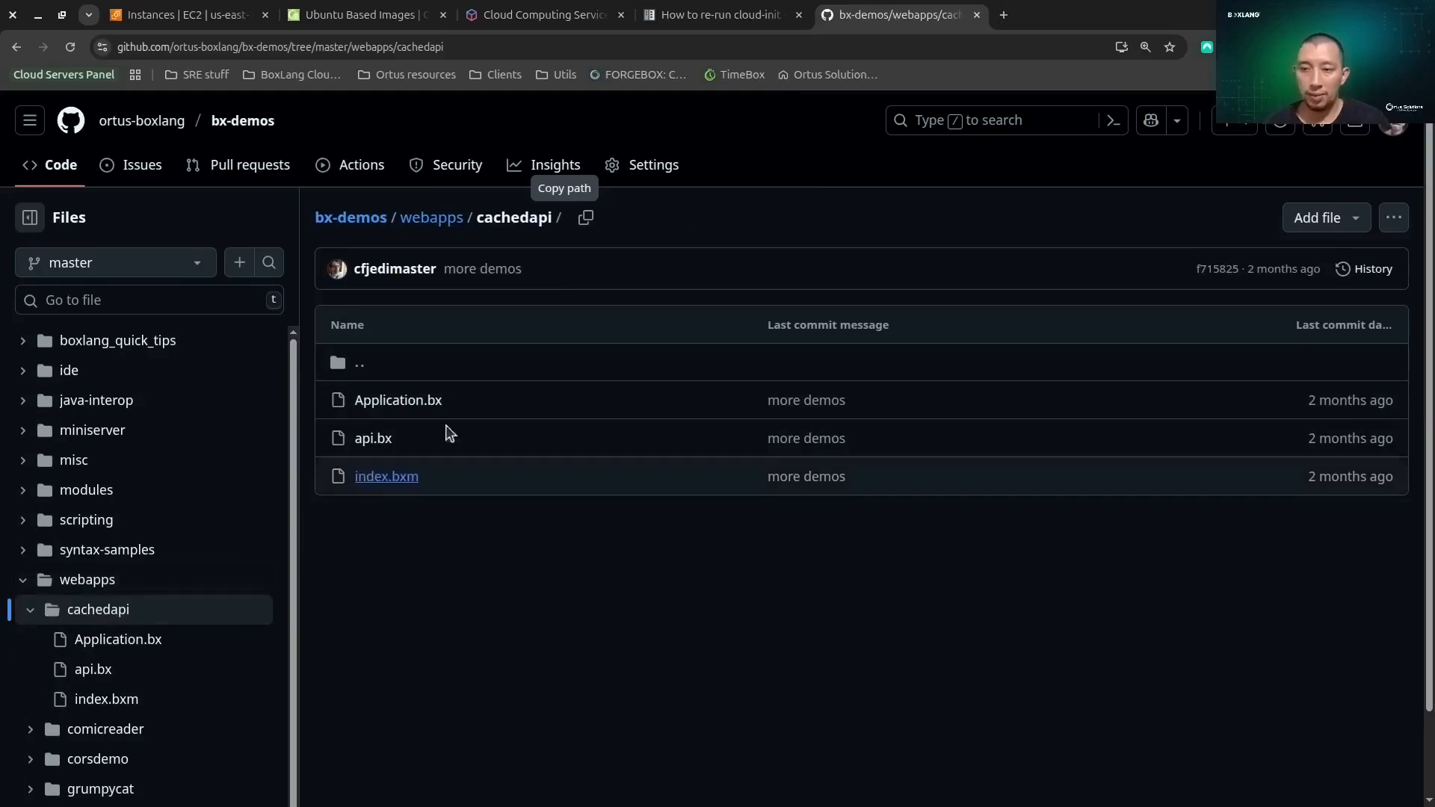
{"action": "left_click", "coordinate": [402, 486]}
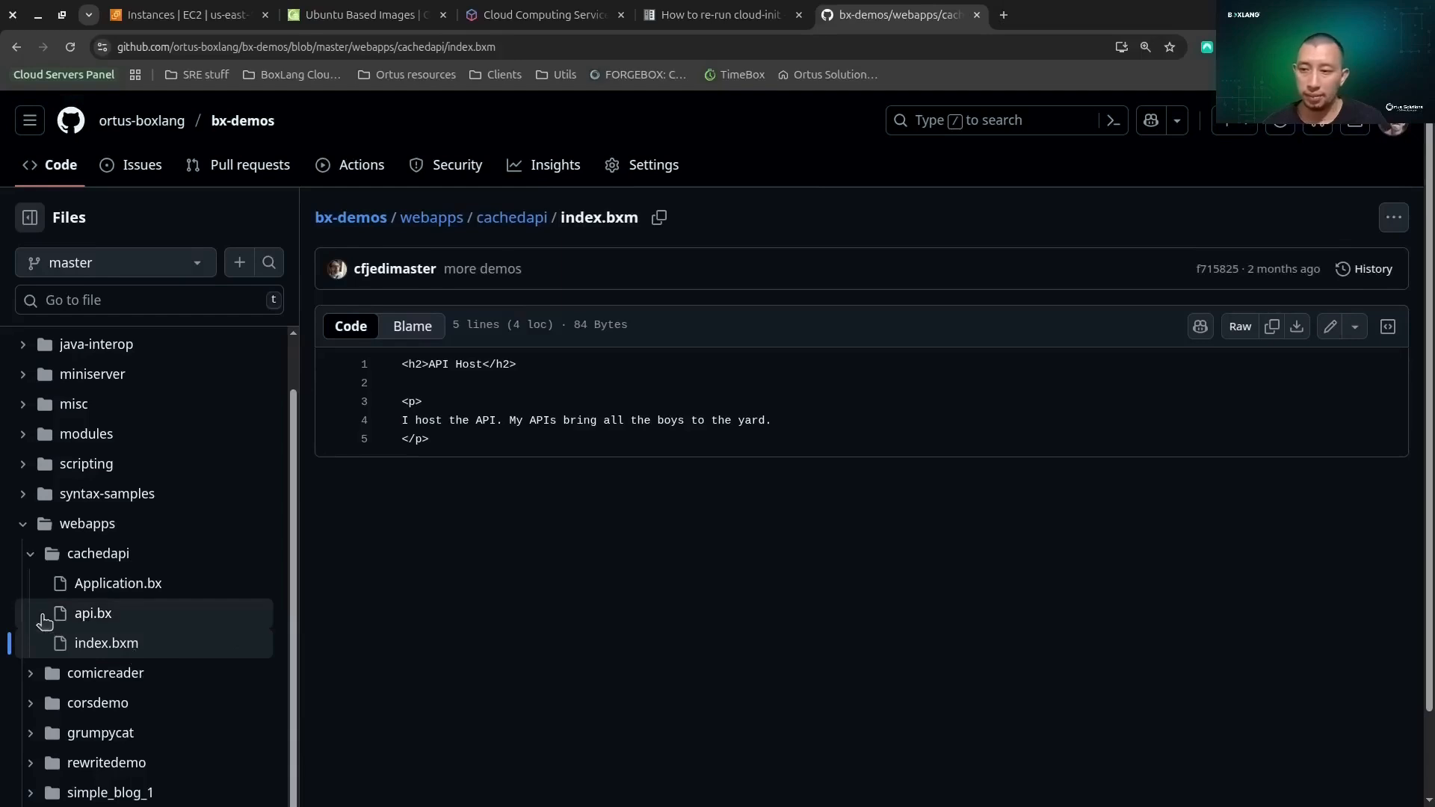
{"action": "left_click", "coordinate": [91, 613]}
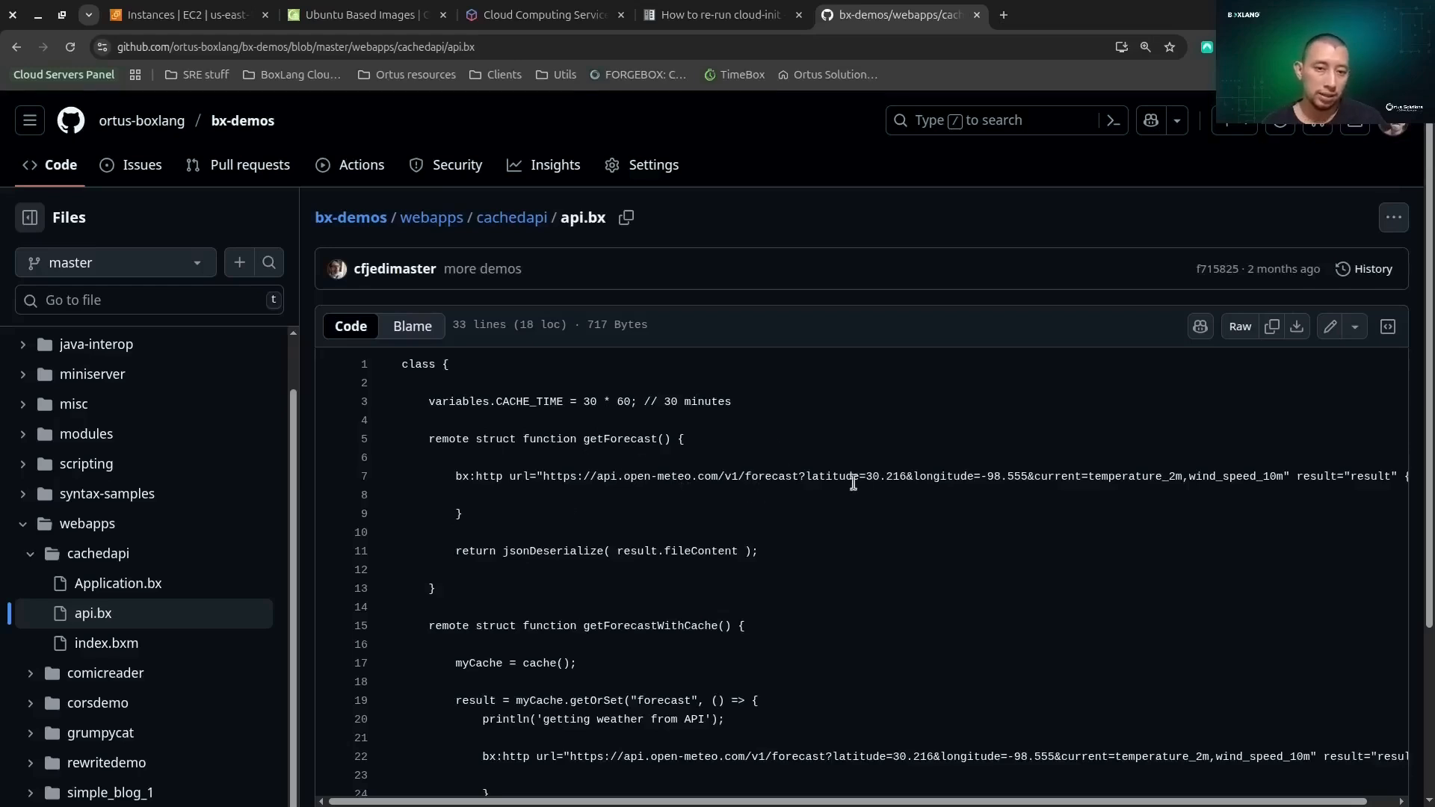
{"action": "left_click_drag", "start_coordinate": [814, 479], "coordinate": [1081, 477]}
{"action": "scroll", "coordinate": [429, 586], "scroll_direction": "down", "scroll_amount": 1}
{"action": "scroll", "coordinate": [428, 585], "scroll_direction": "down", "scroll_amount": 2}
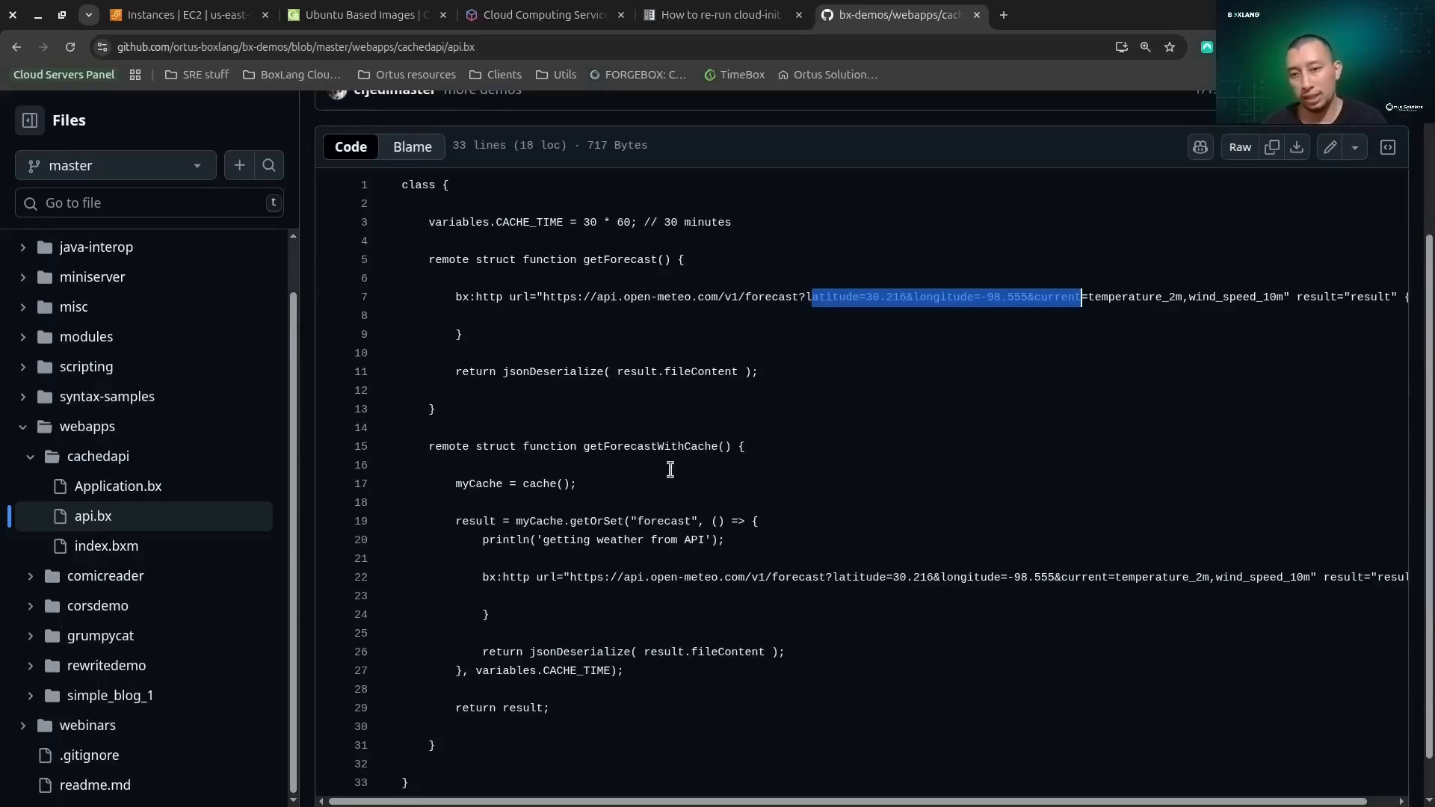
{"action": "left_click", "coordinate": [97, 488]}
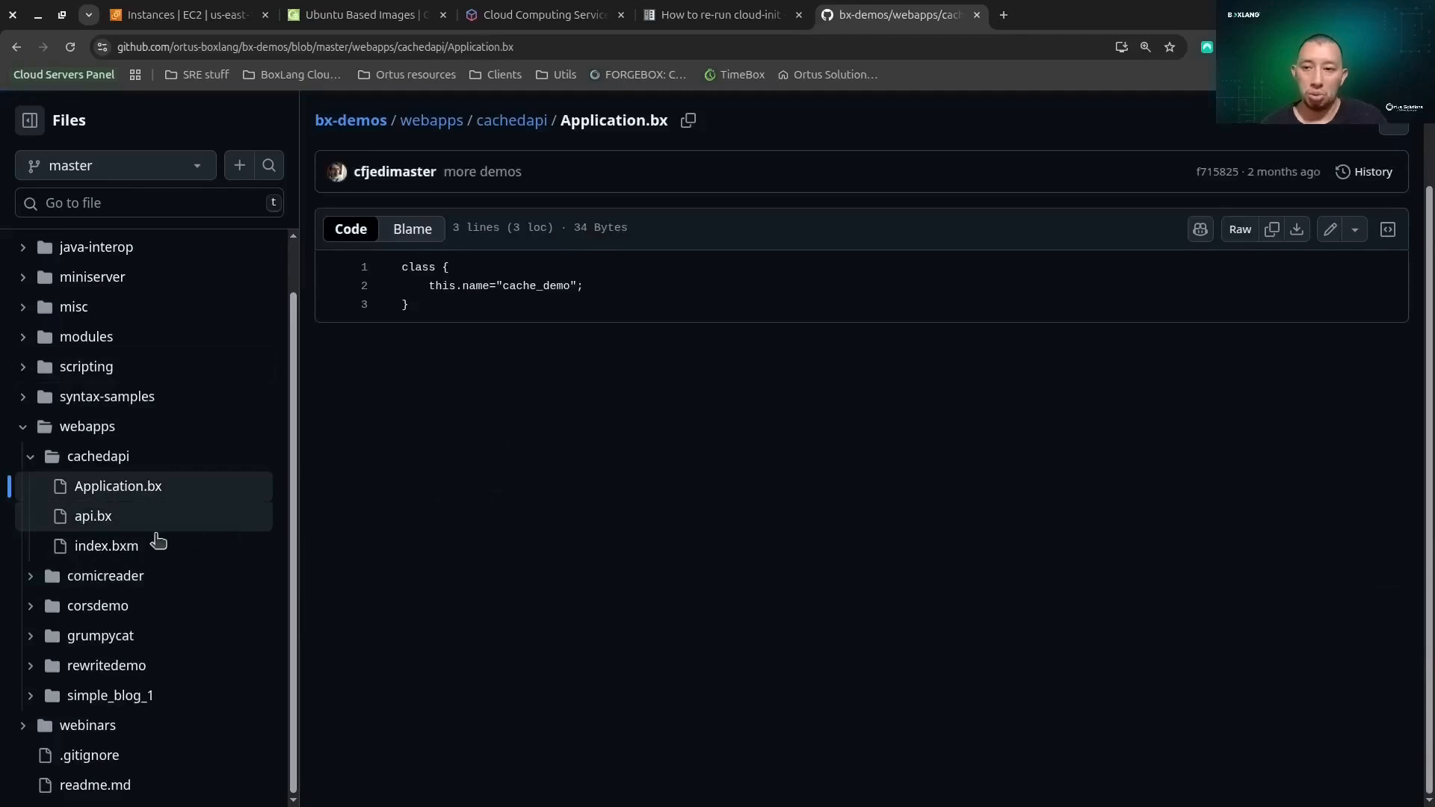
{"action": "left_click", "coordinate": [168, 523]}
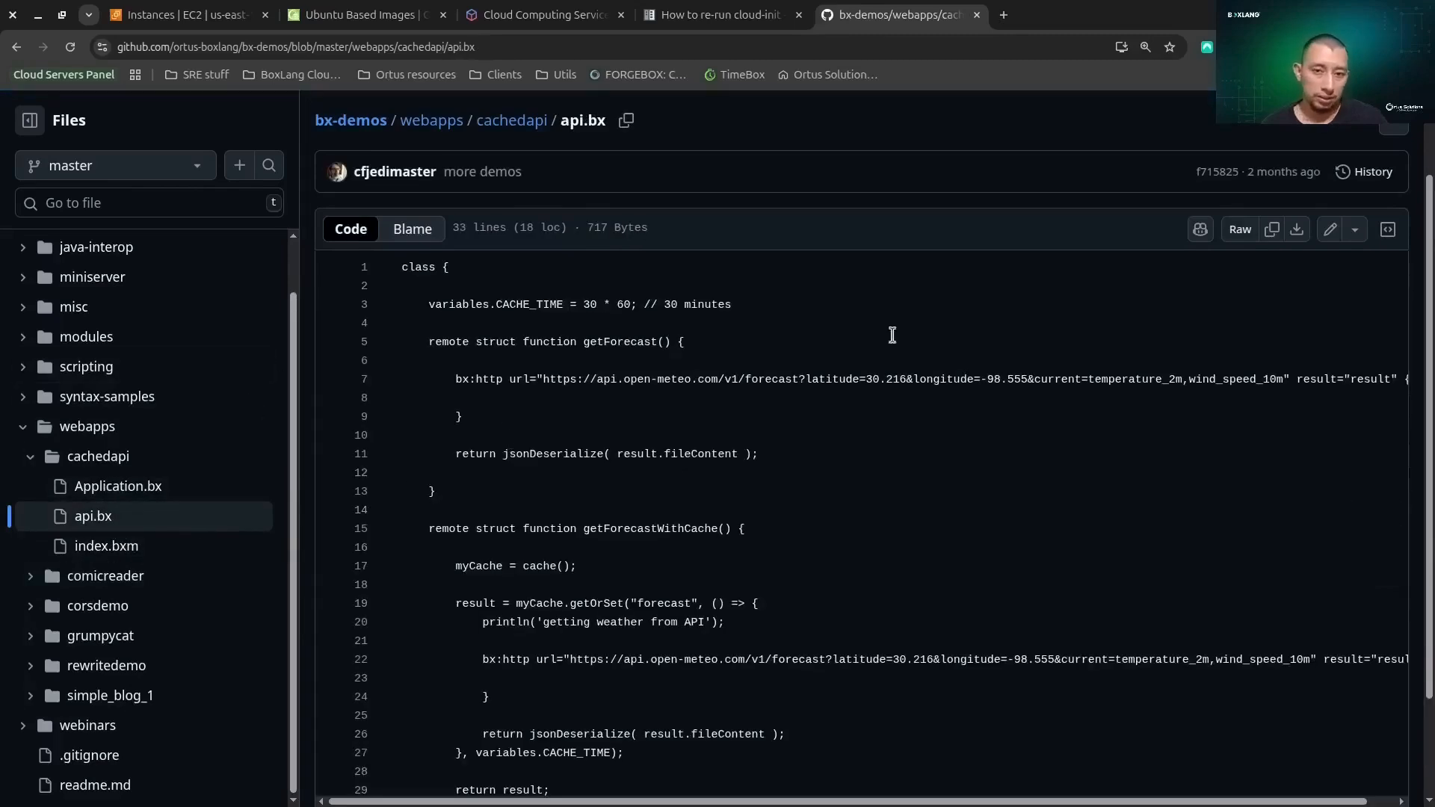
{"action": "left_click_drag", "start_coordinate": [780, 382], "coordinate": [1137, 384]}
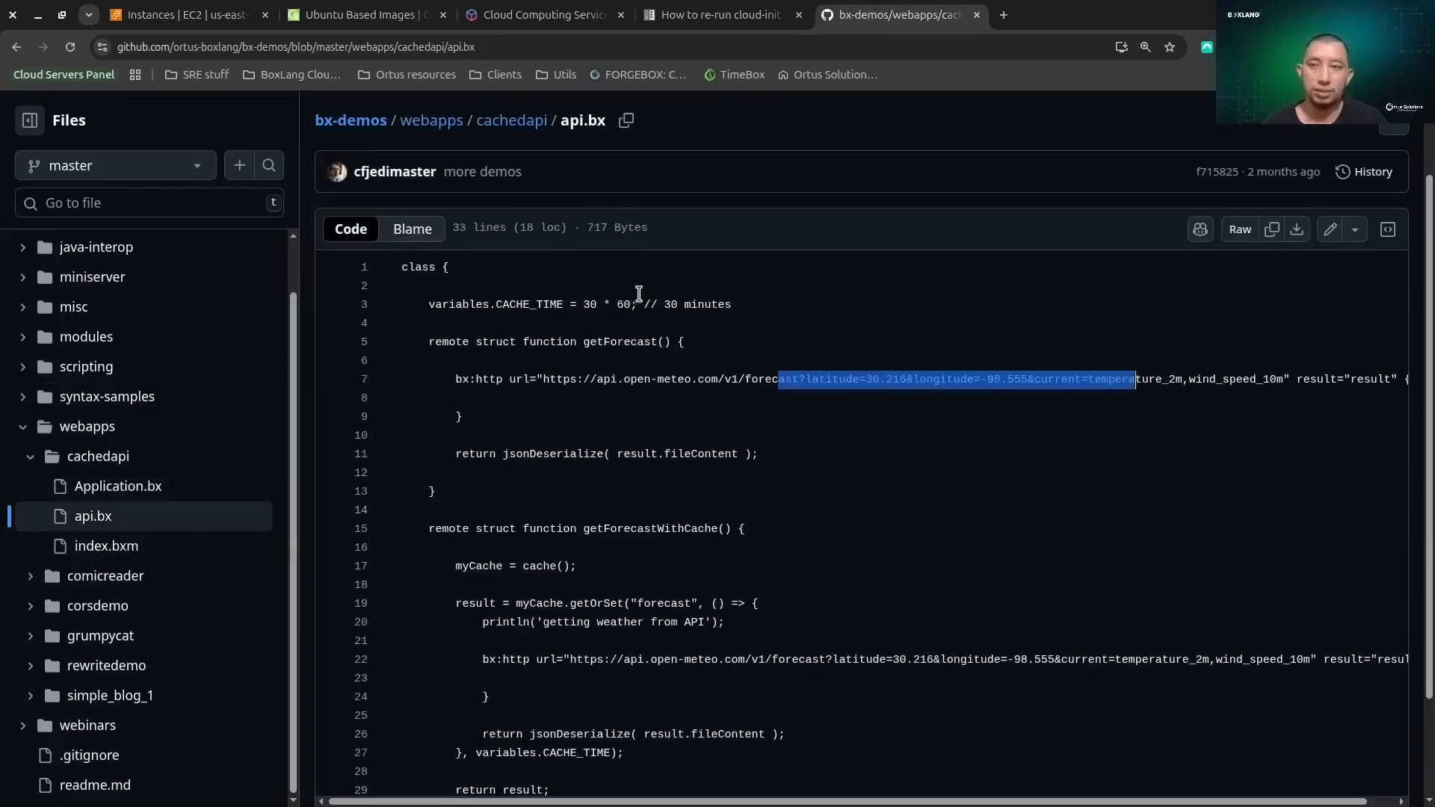
{"action": "left_click", "coordinate": [680, 311]}
Refresh the EC2 Instances list, select the boxlang-with-commandbox instance and copy its public IPv4 address
{"action": "left_click", "coordinate": [180, 14]}
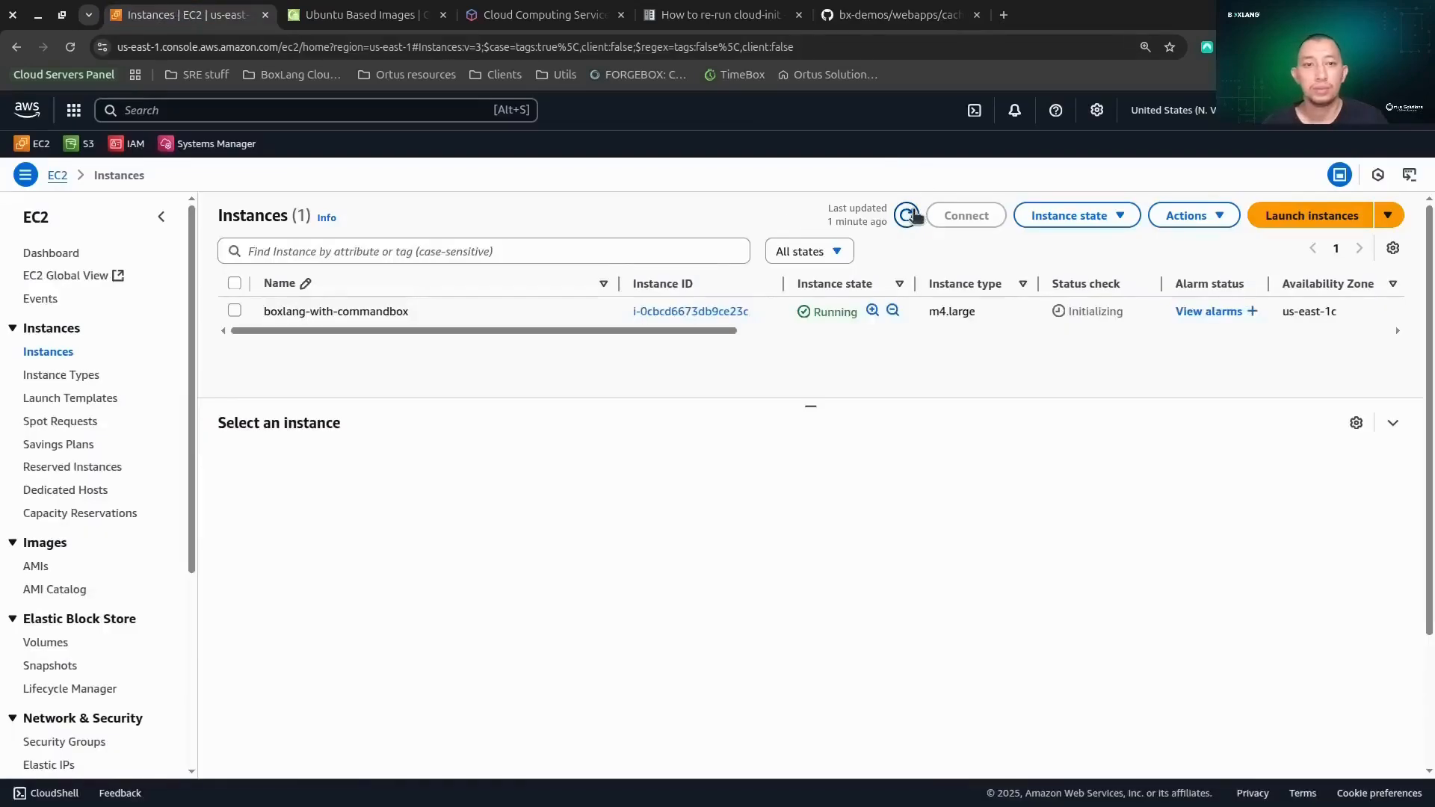
{"action": "left_click", "coordinate": [912, 215]}
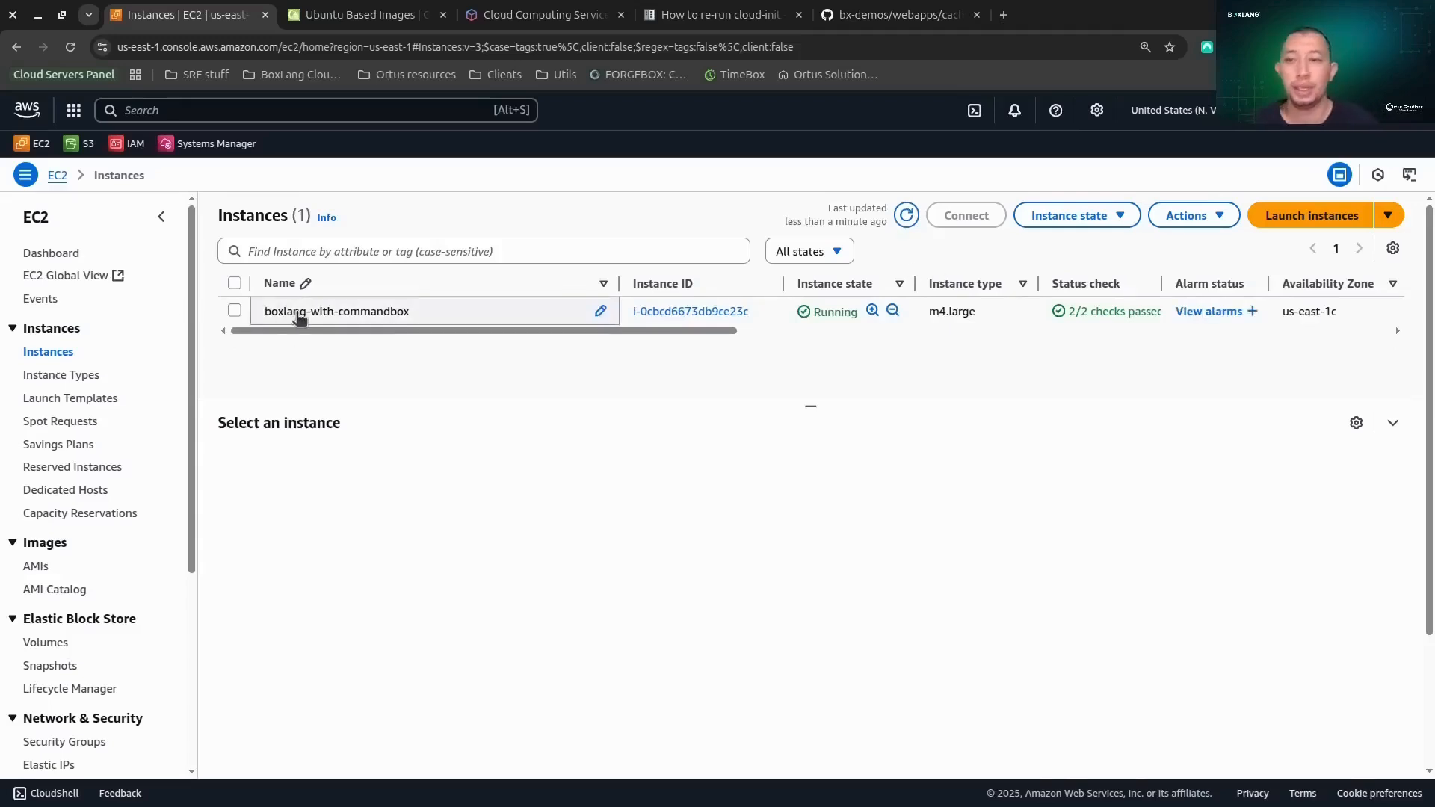
{"action": "left_click", "coordinate": [598, 311]}
{"action": "left_click", "coordinate": [622, 556]}
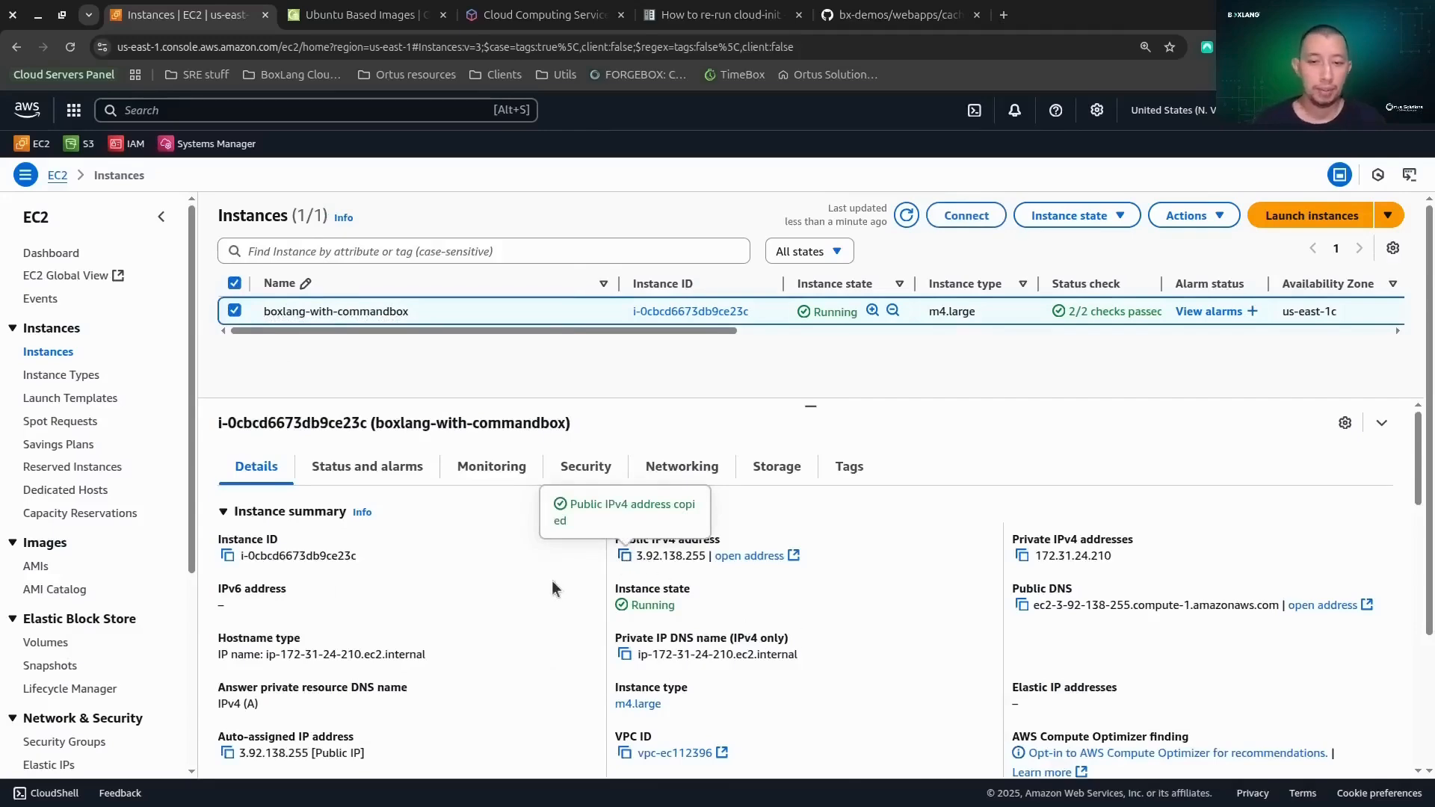
{"action": "left_click", "coordinate": [535, 784]}
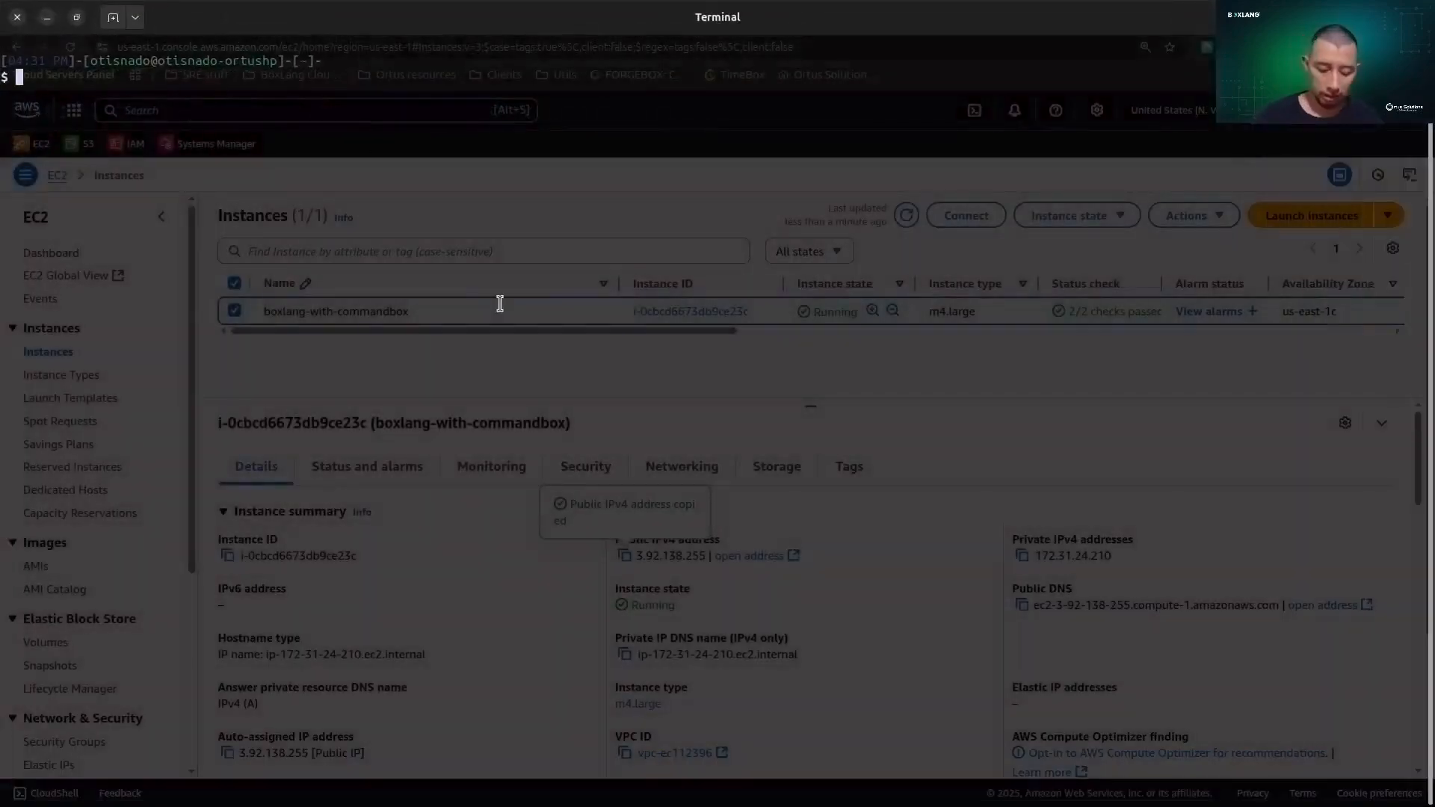
{"action": "key", "text": "ctrl+plus"}
{"action": "key", "text": "ctrl+plus"}
{"action": "key", "text": "ctrl+plus"}
{"action": "key", "text": "ctrl+plus"}
{"action": "key", "text": "ctrl+plus"}
{"action": "key", "text": "ctrl+plus"}
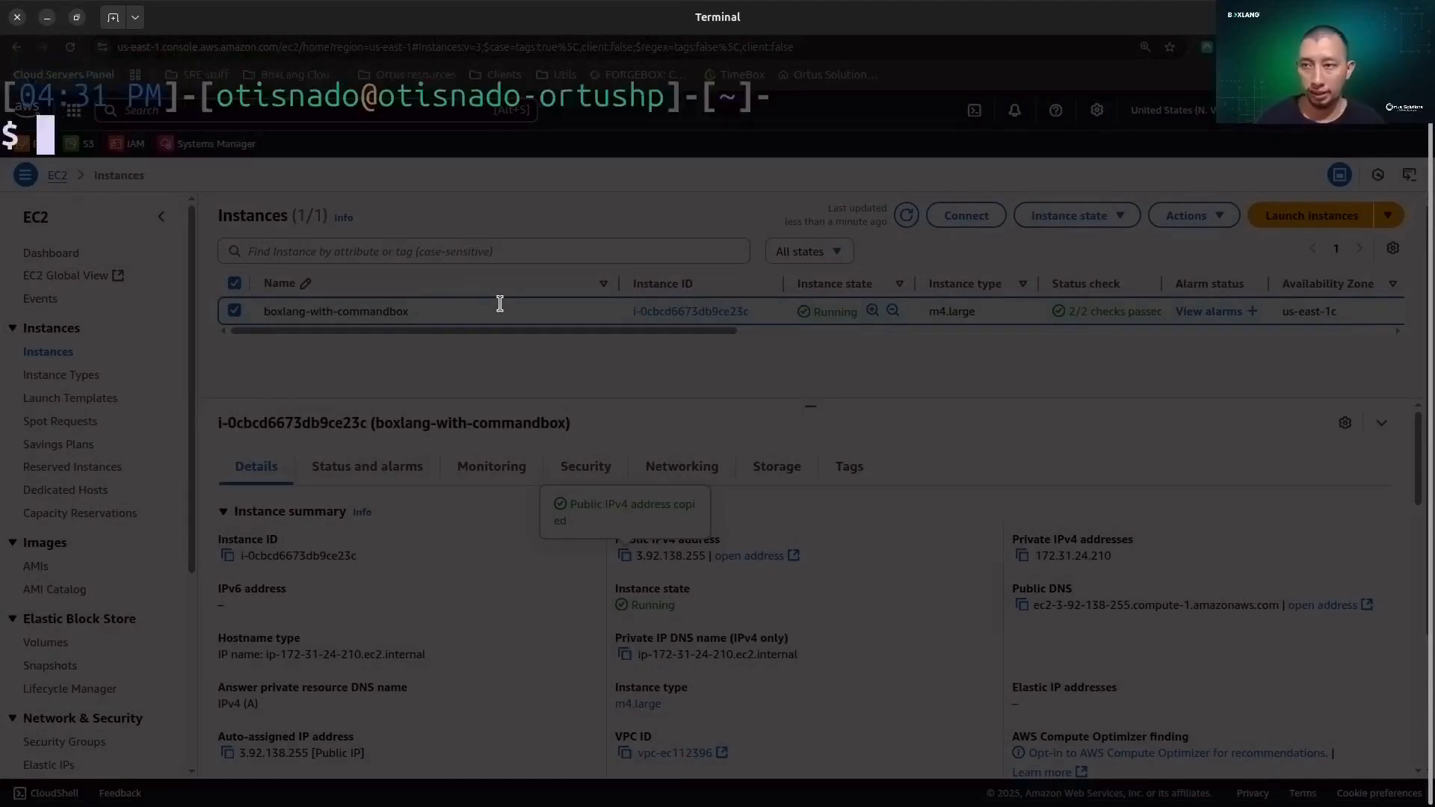
{"action": "type", "text": "ssh "}
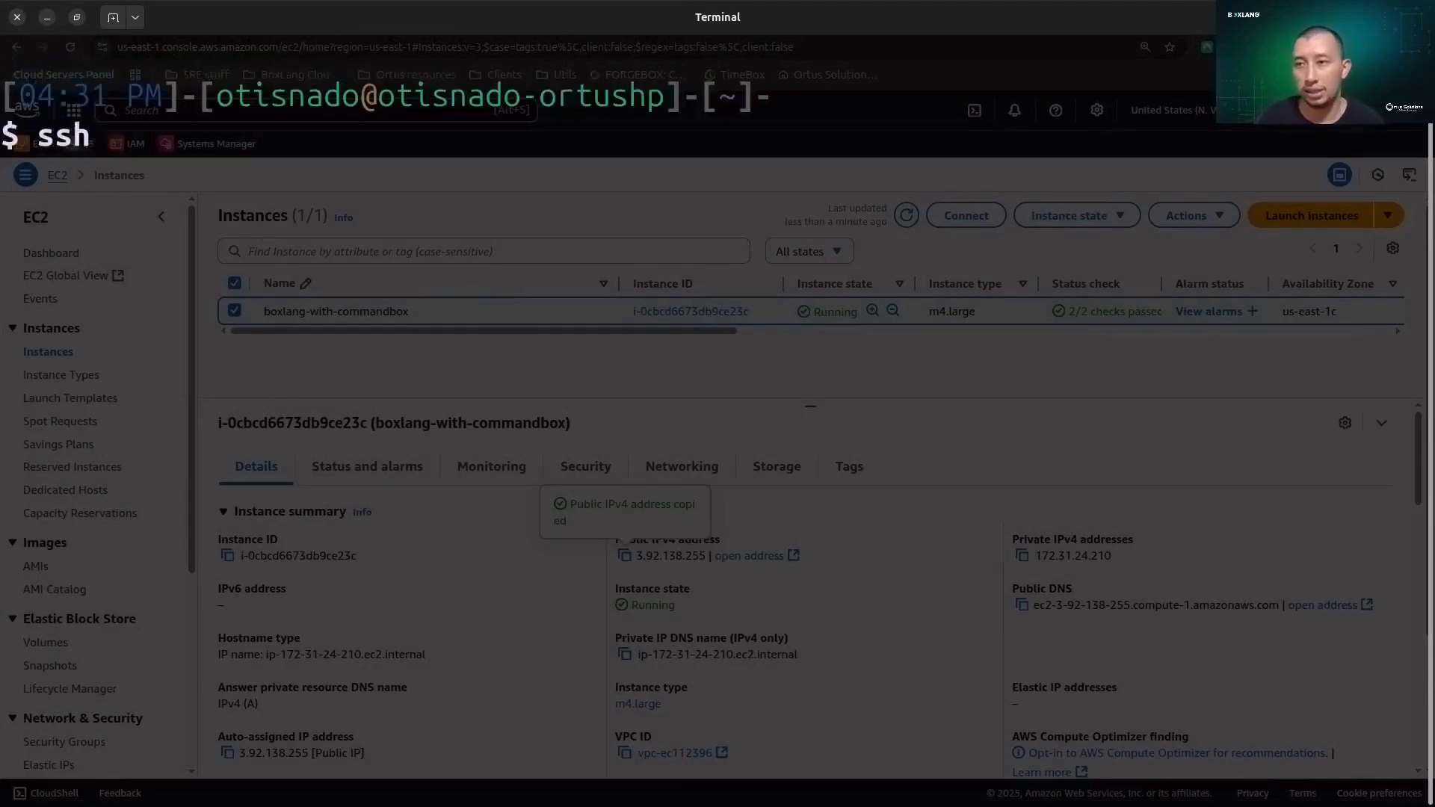
{"action": "type", "text": "boxlang@"}
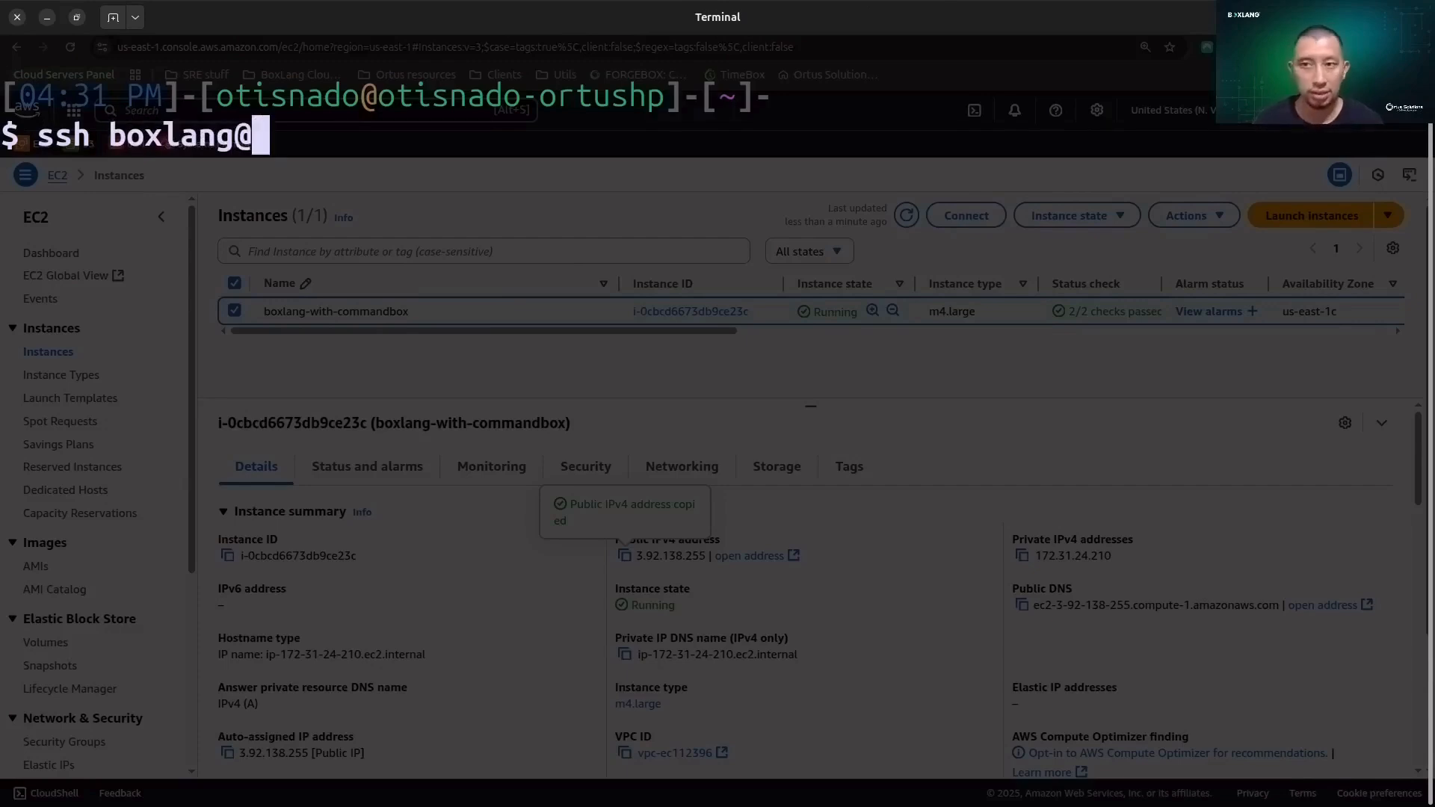
{"action": "key", "text": "ctrl+shift+v"}
{"action": "key", "text": "Return"}
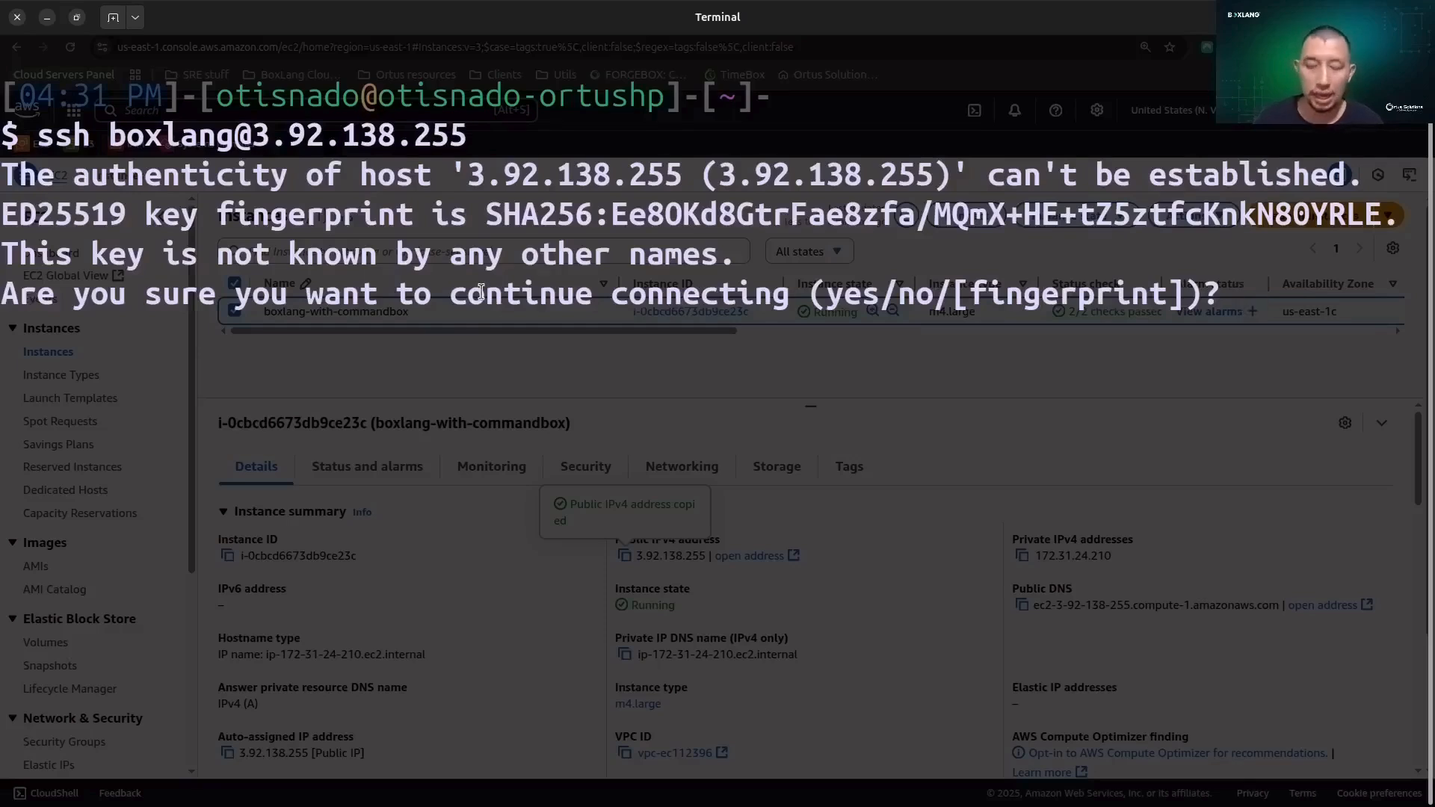
{"action": "type", "text": "yes"}
{"action": "key", "text": "Return"}
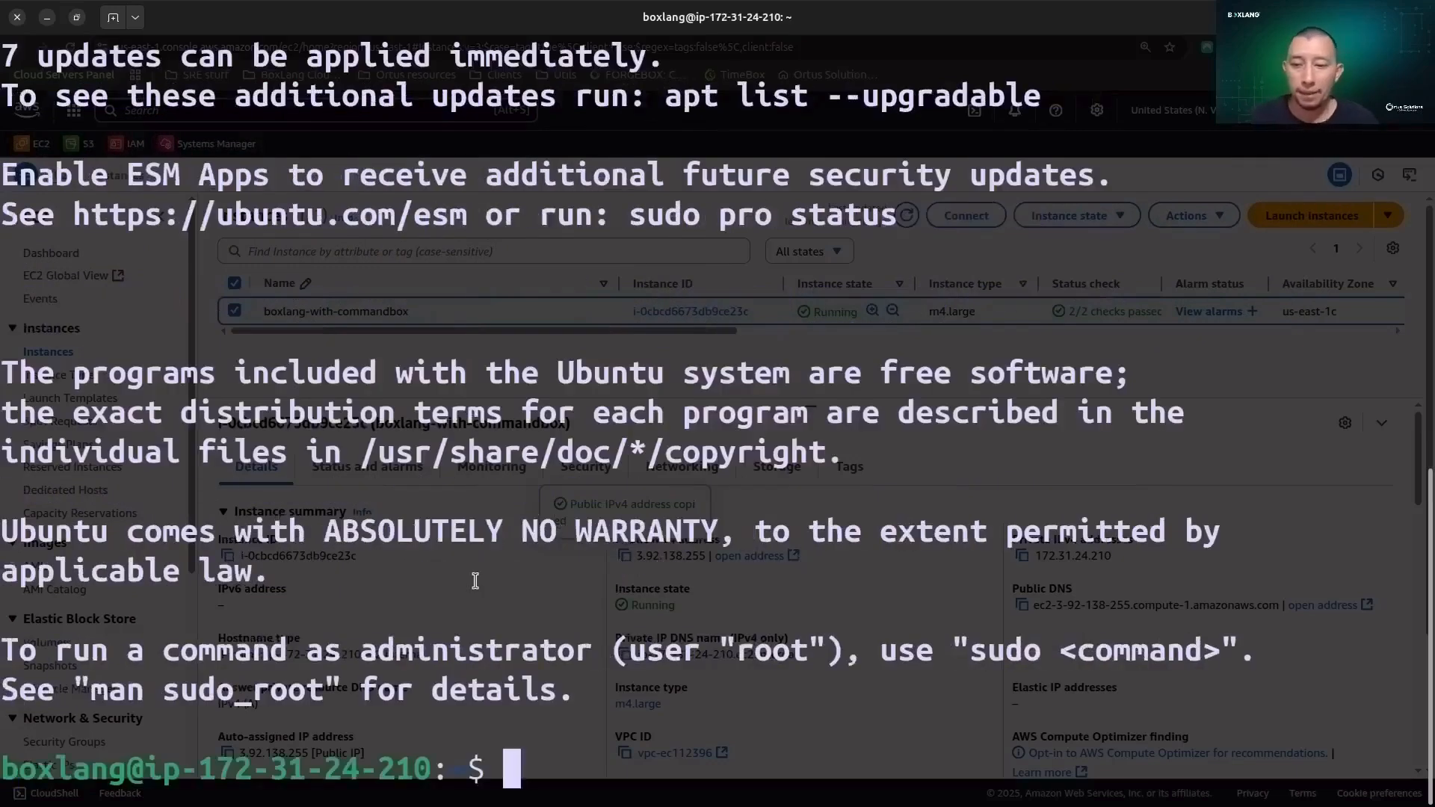
Clear the terminal, switch to the root user with sudo su, and clear the screen again
{"action": "type", "text": "clear"}
{"action": "key", "text": "Return"}
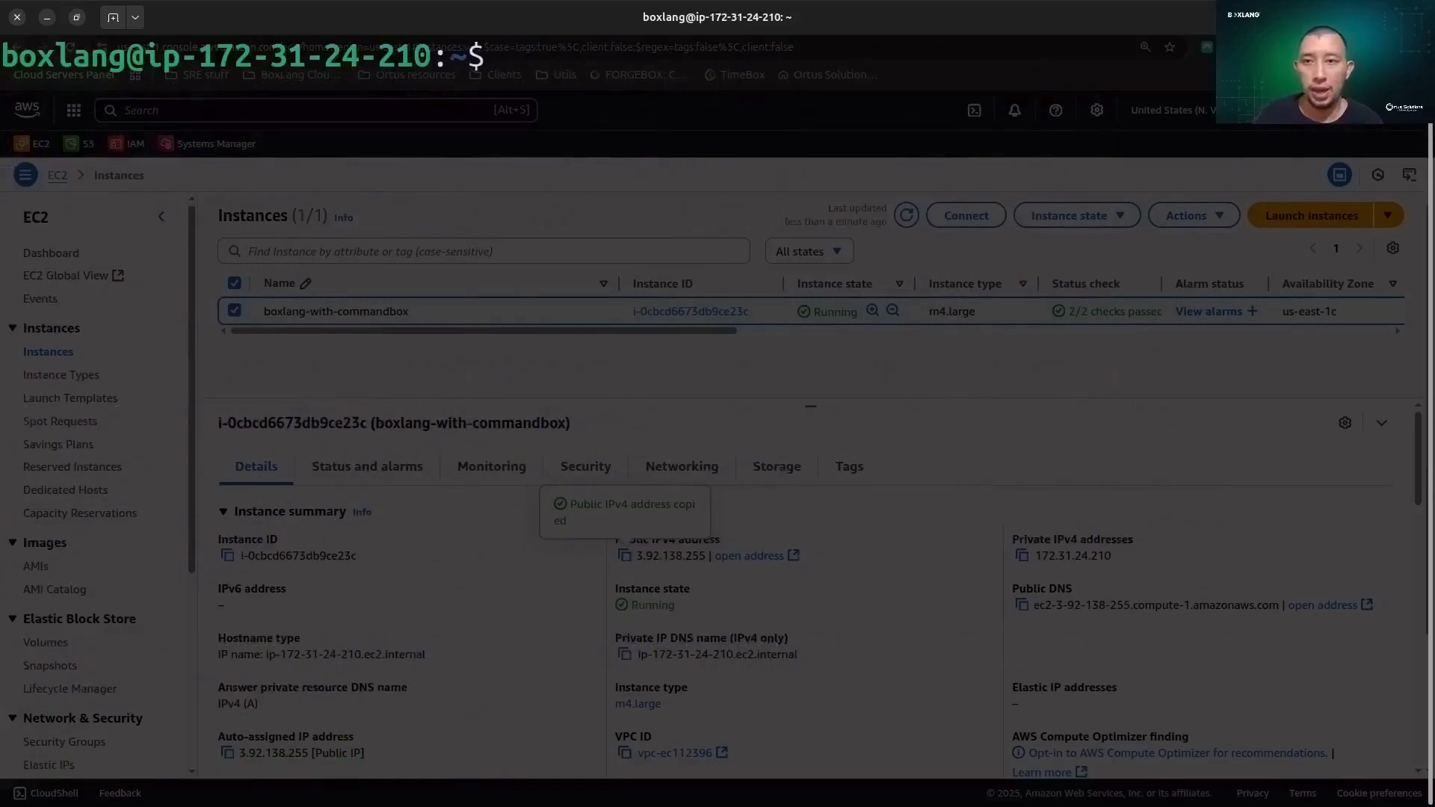
{"action": "key", "text": "ctrl+minus"}
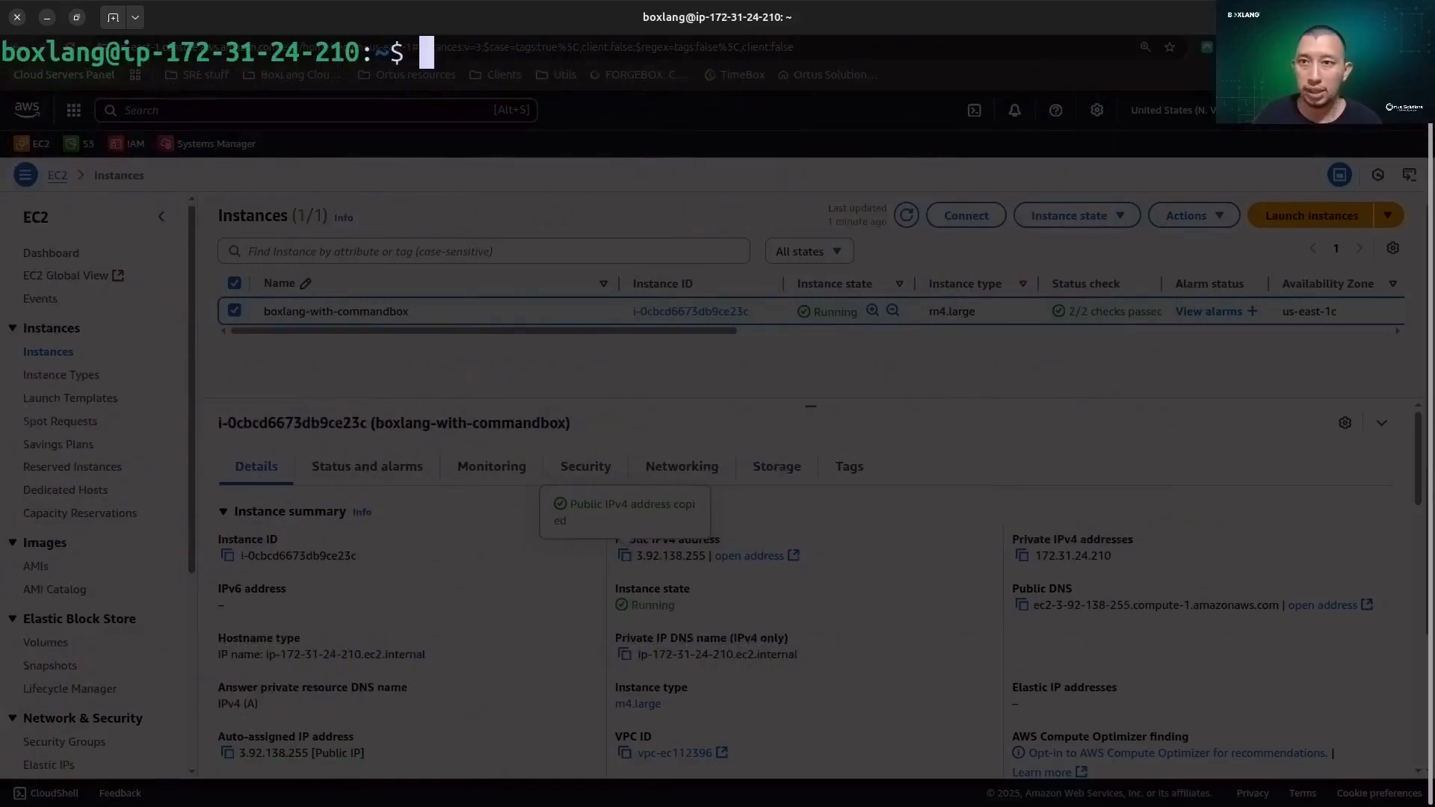
{"action": "type", "text": "ss"}
{"action": "key", "text": "BackSpace"}
{"action": "type", "text": "udo su"}
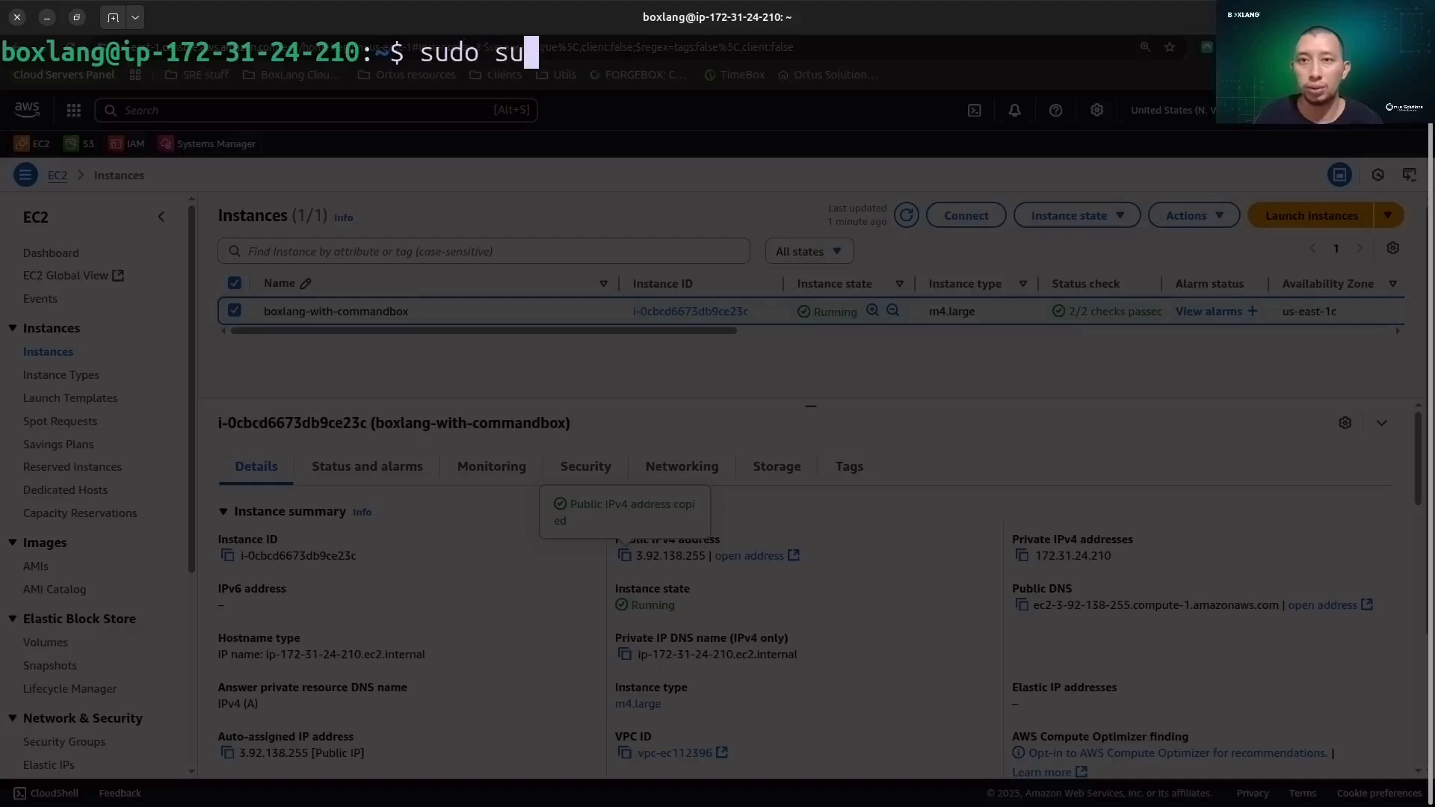
{"action": "key", "text": "Return"}
{"action": "type", "text": "clear"}
{"action": "key", "text": "Return"}
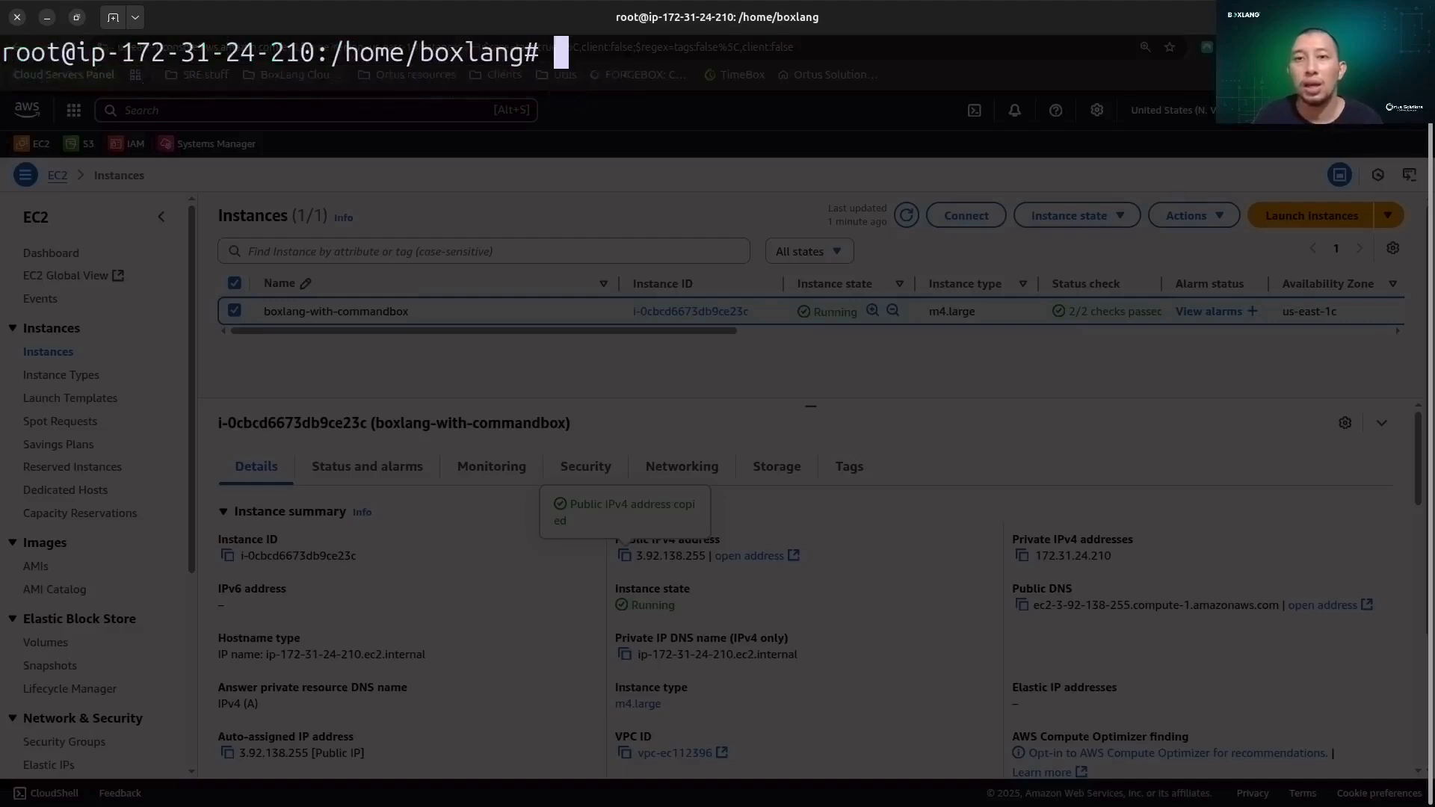
Change the working directory to /web/boxlang-site/wwwroot/
{"action": "type", "text": "cd /"}
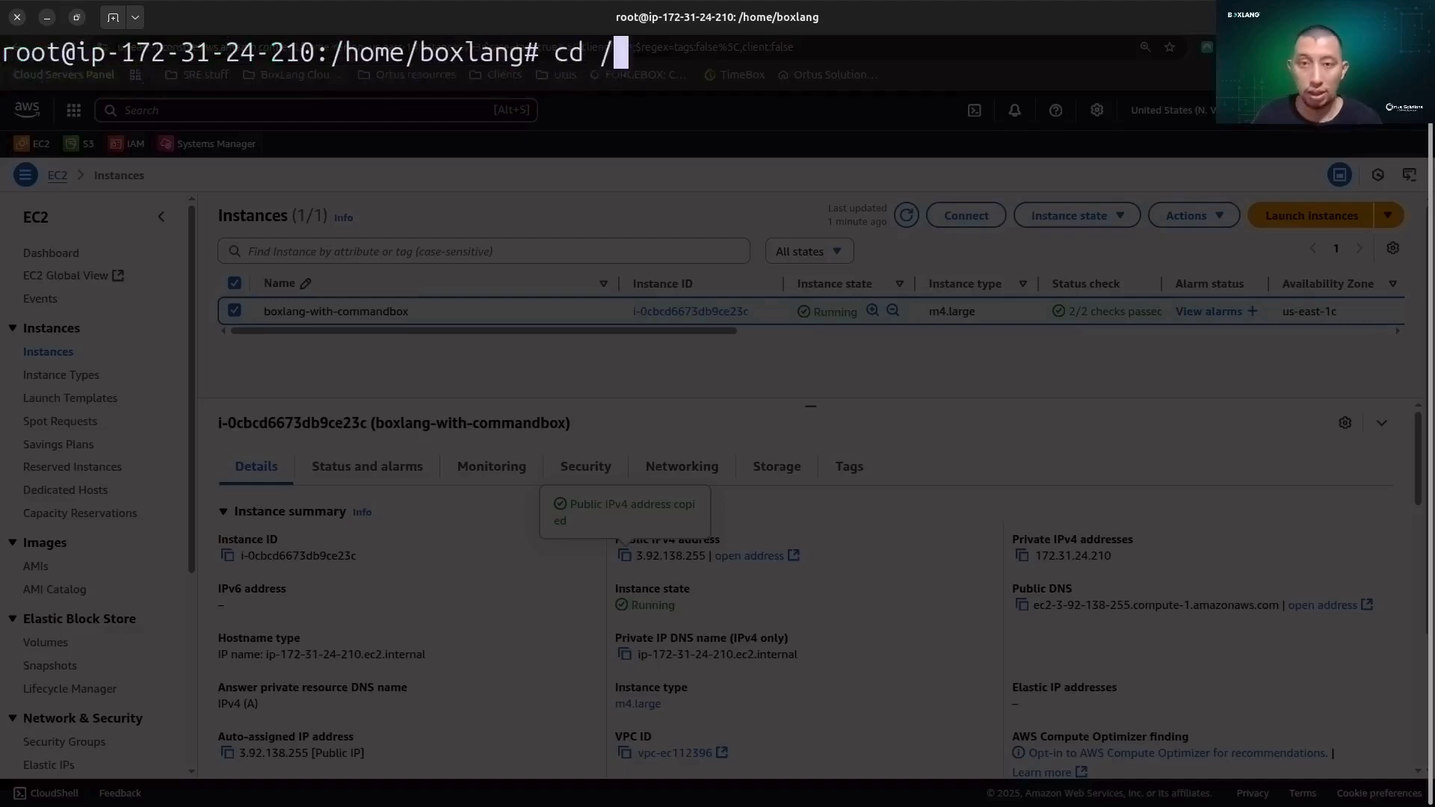
{"action": "type", "text": "web/"}
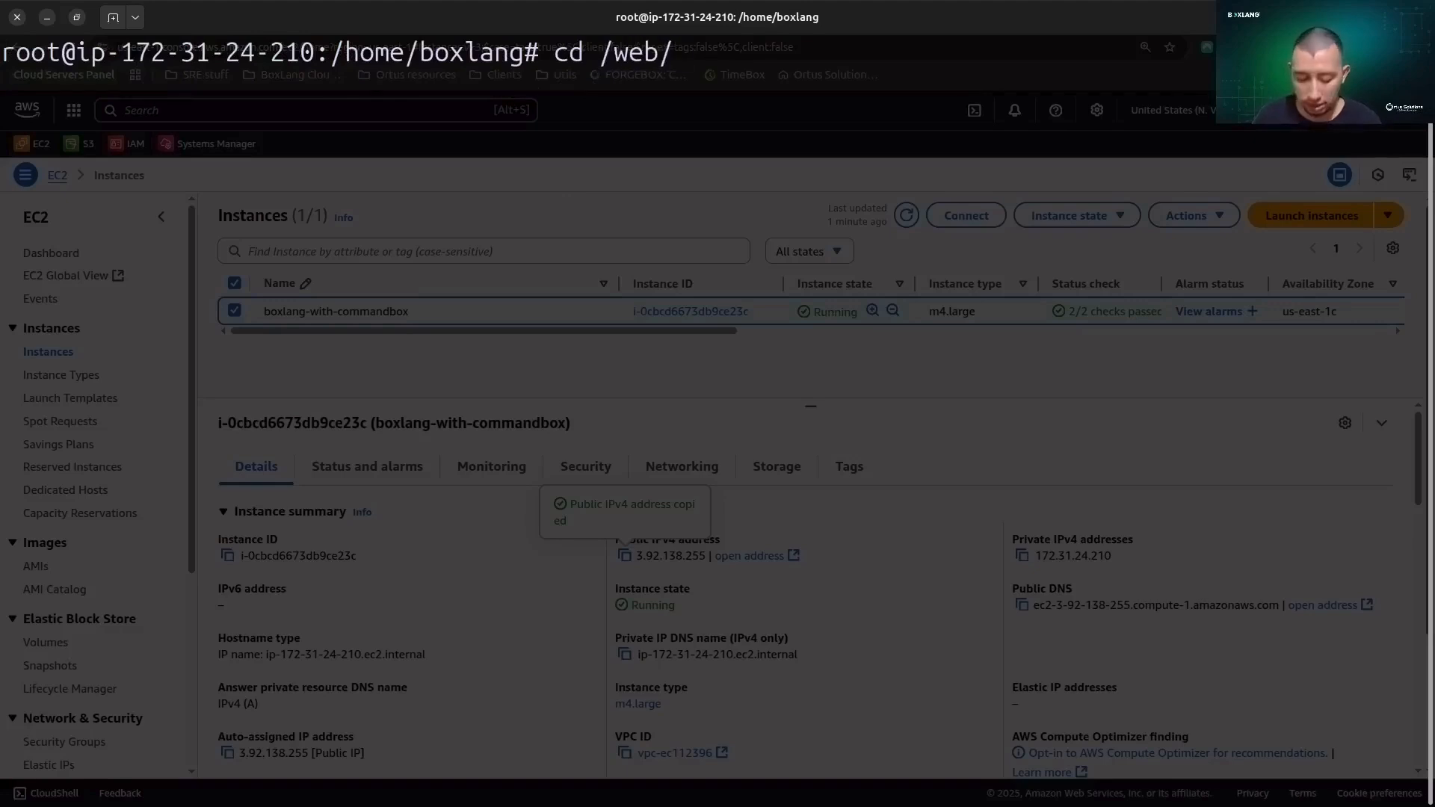
{"action": "key", "text": "Tab"}
{"action": "type", "text": "w"}
{"action": "key", "text": "Tab"}
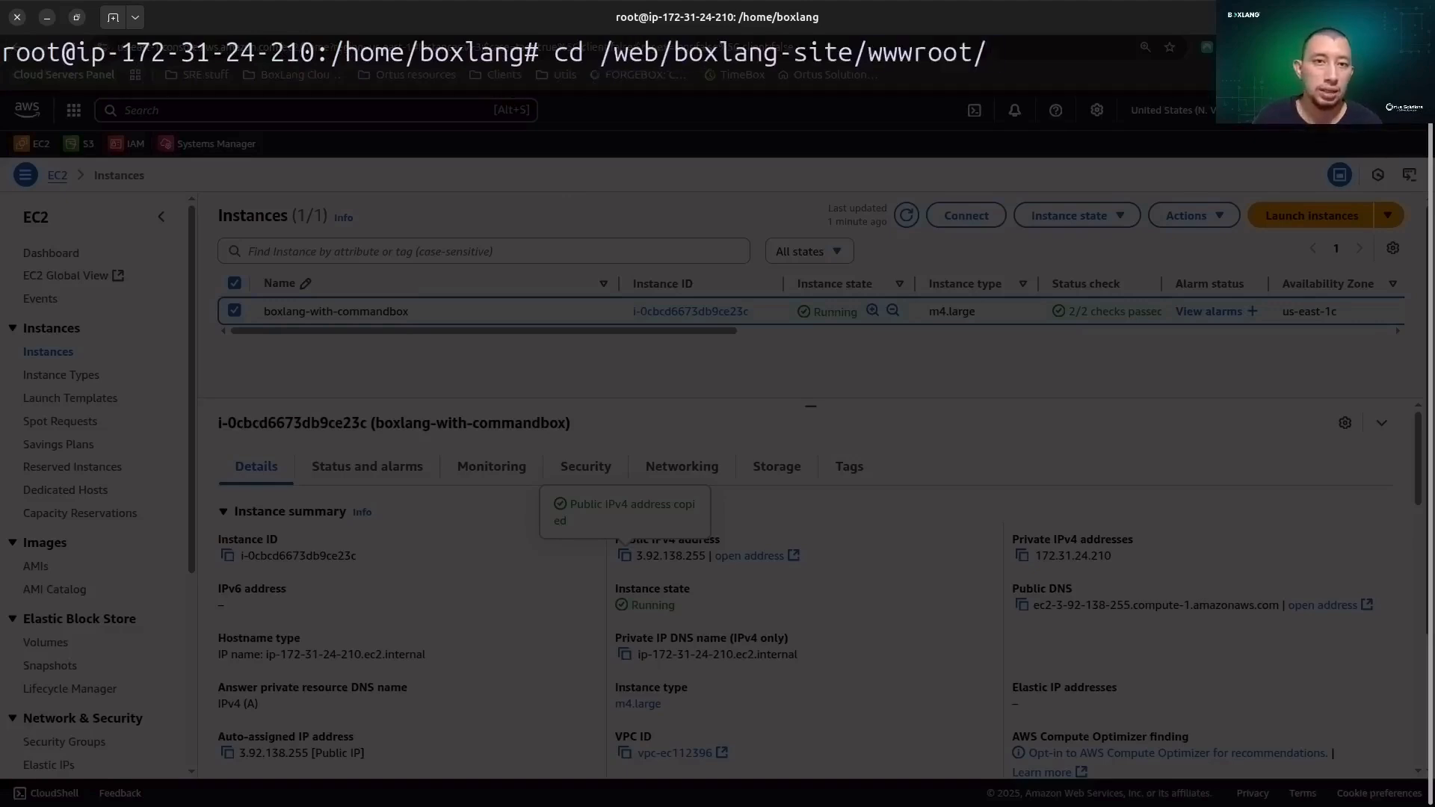
{"action": "key", "text": "Return"}
List all files in the wwwroot folder with ls -la and look through the whole listing
{"action": "type", "text": "ls "}
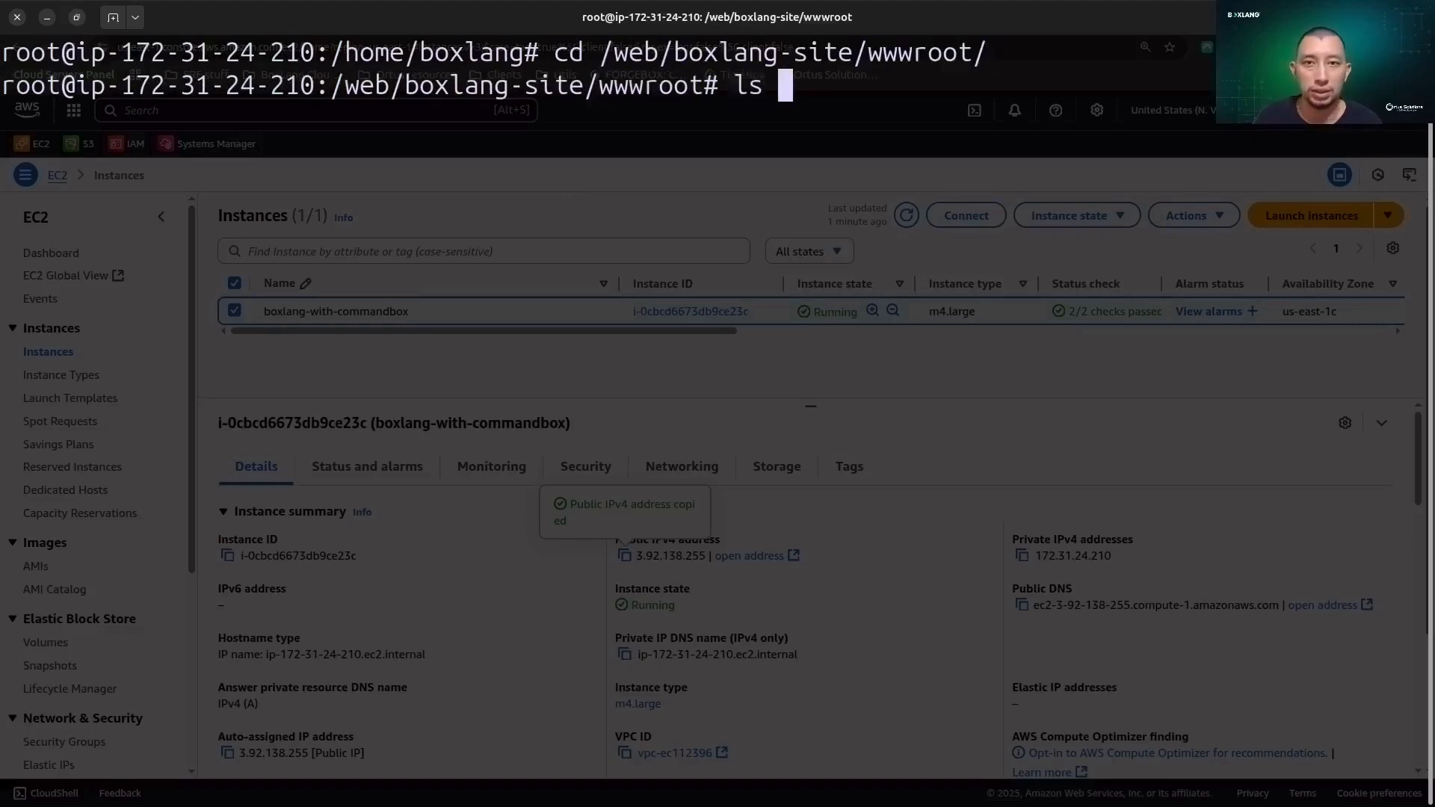
{"action": "type", "text": "-la"}
{"action": "key", "text": "Return"}
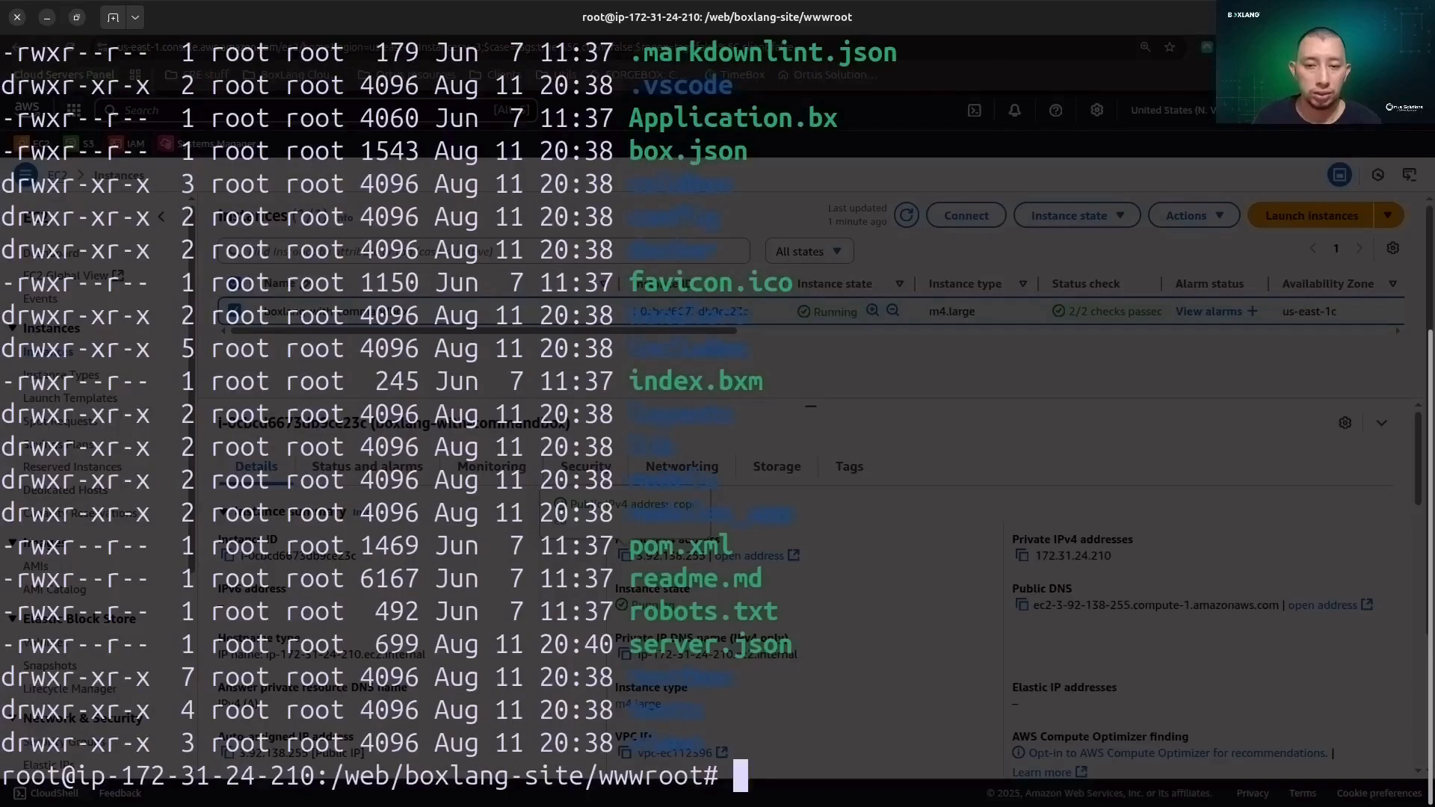
{"action": "scroll", "coordinate": [640, 168], "scroll_direction": "up", "scroll_amount": 4}
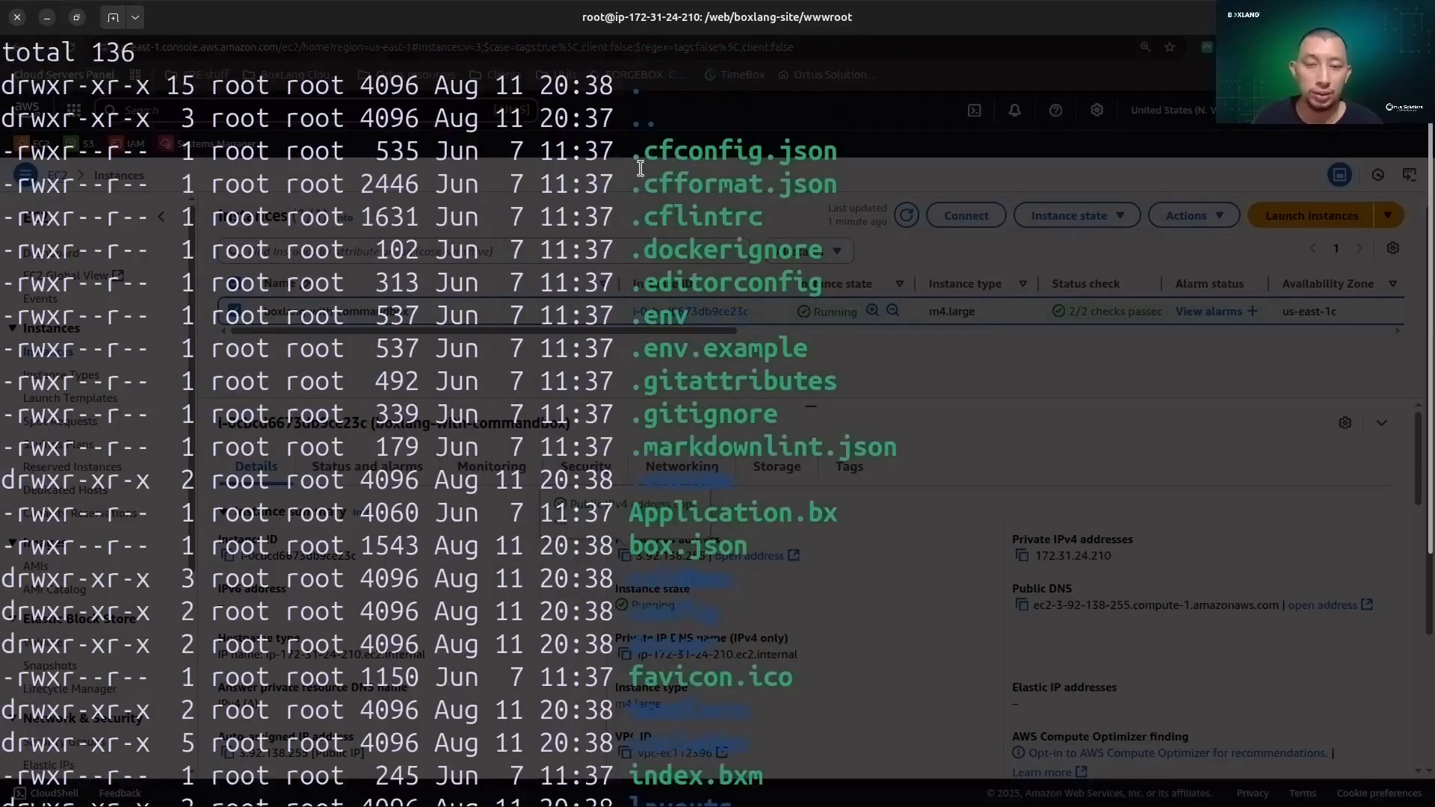
{"action": "scroll", "coordinate": [657, 167], "scroll_direction": "down", "scroll_amount": 4}
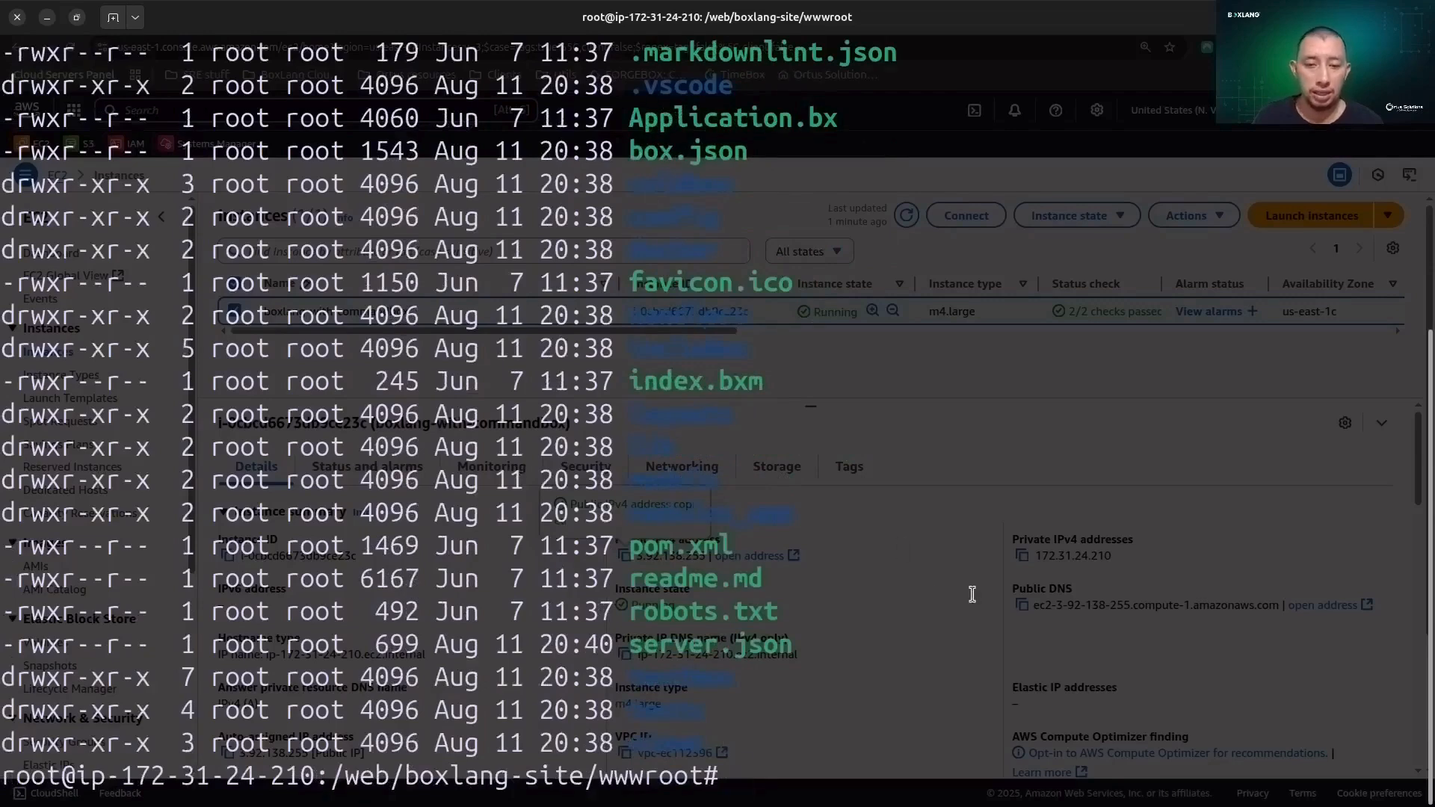
Follow /var/log/cloud-init-output.log with tail -f until cloud-init has finished, and stop following it
{"action": "type", "text": "tai"}
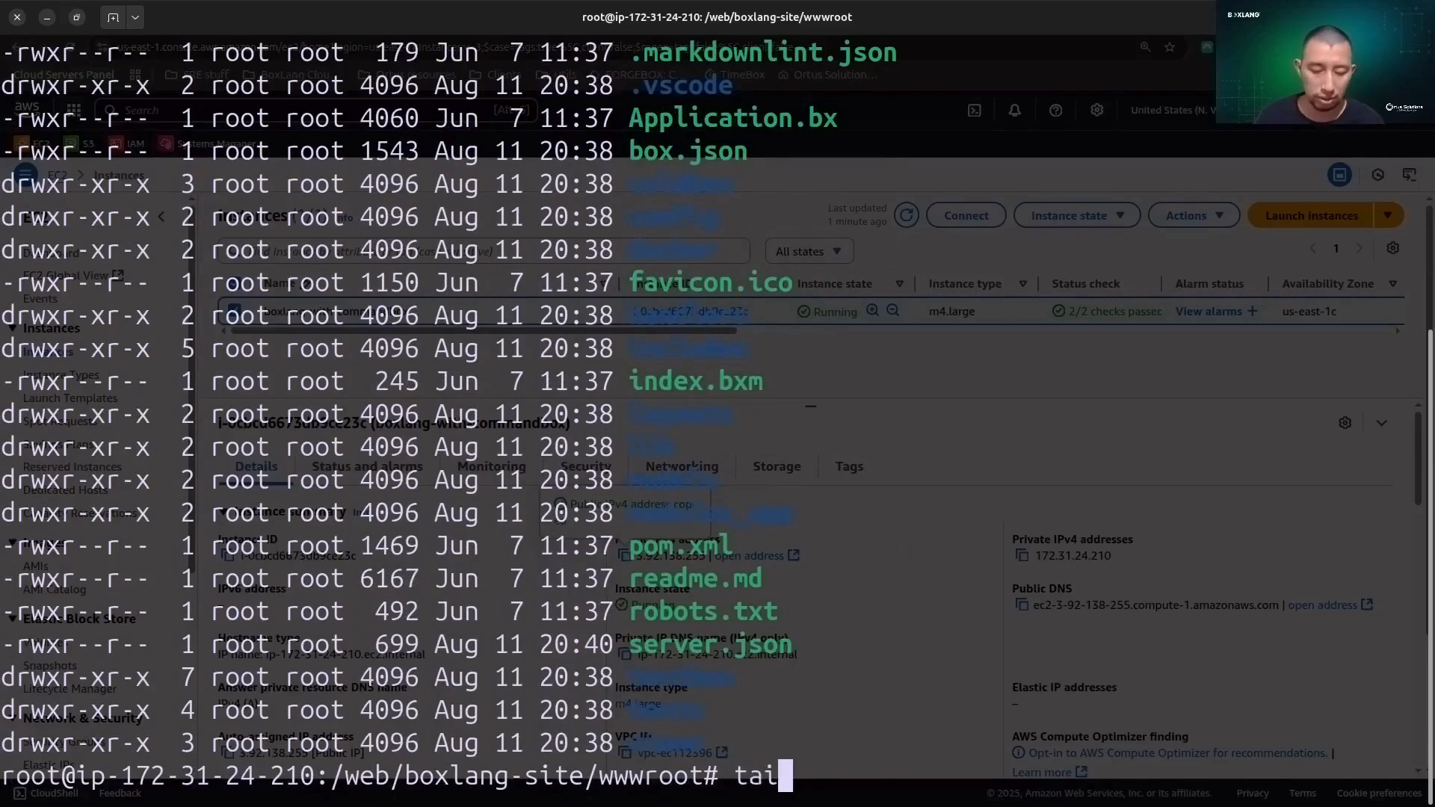
{"action": "type", "text": "l -f "}
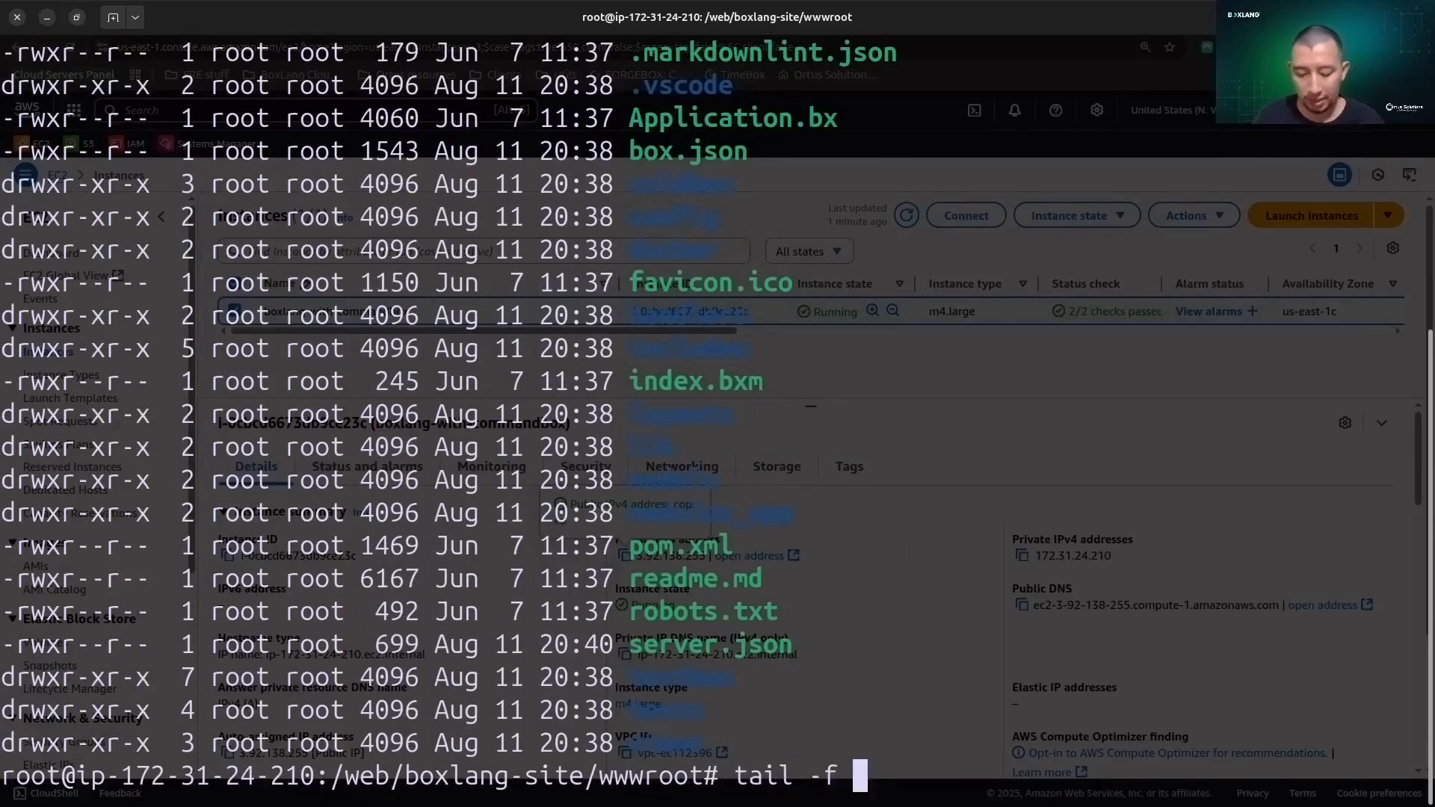
{"action": "type", "text": "/var/log/"}
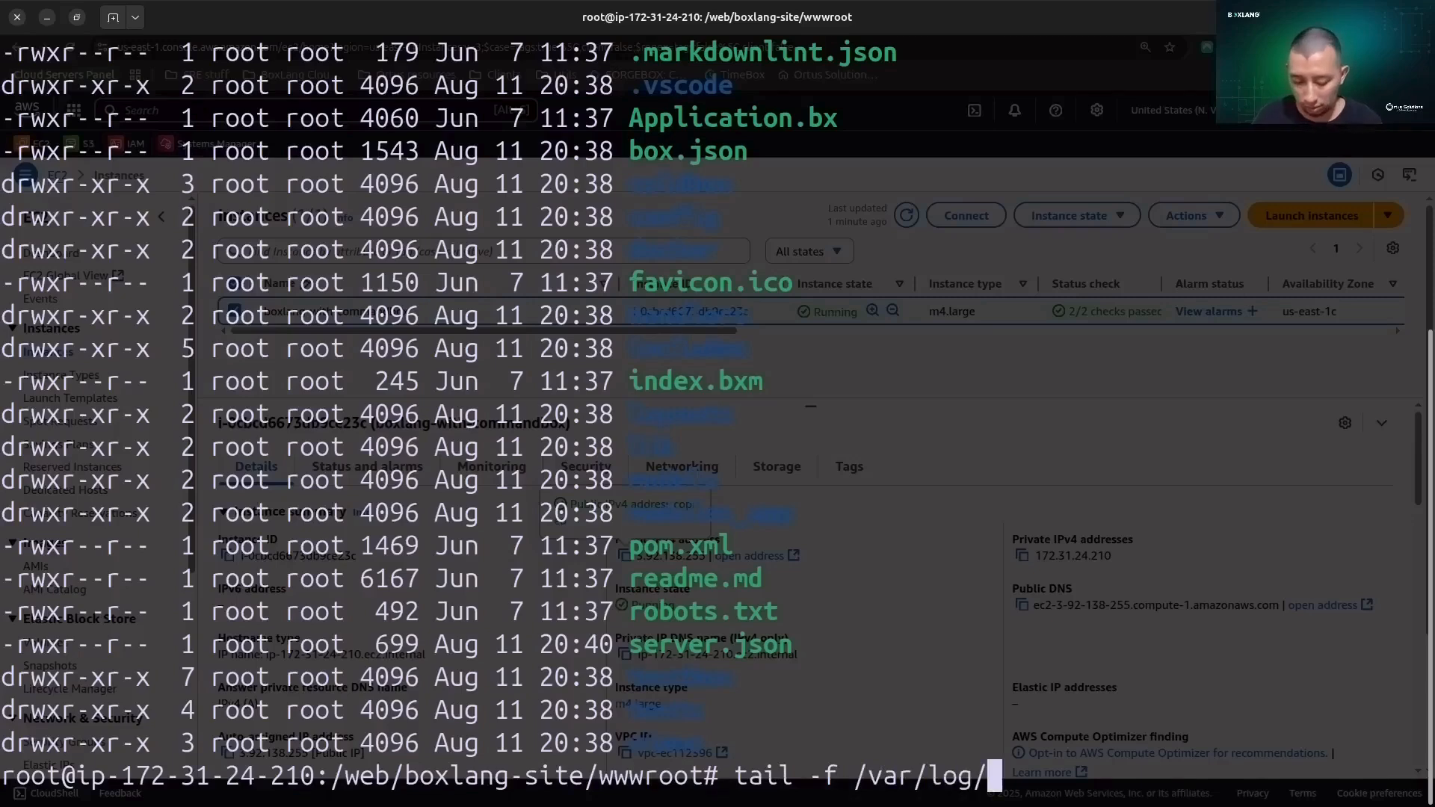
{"action": "type", "text": "clo"}
{"action": "key", "text": "Tab"}
{"action": "type", "text": "-"}
{"action": "key", "text": "Tab"}
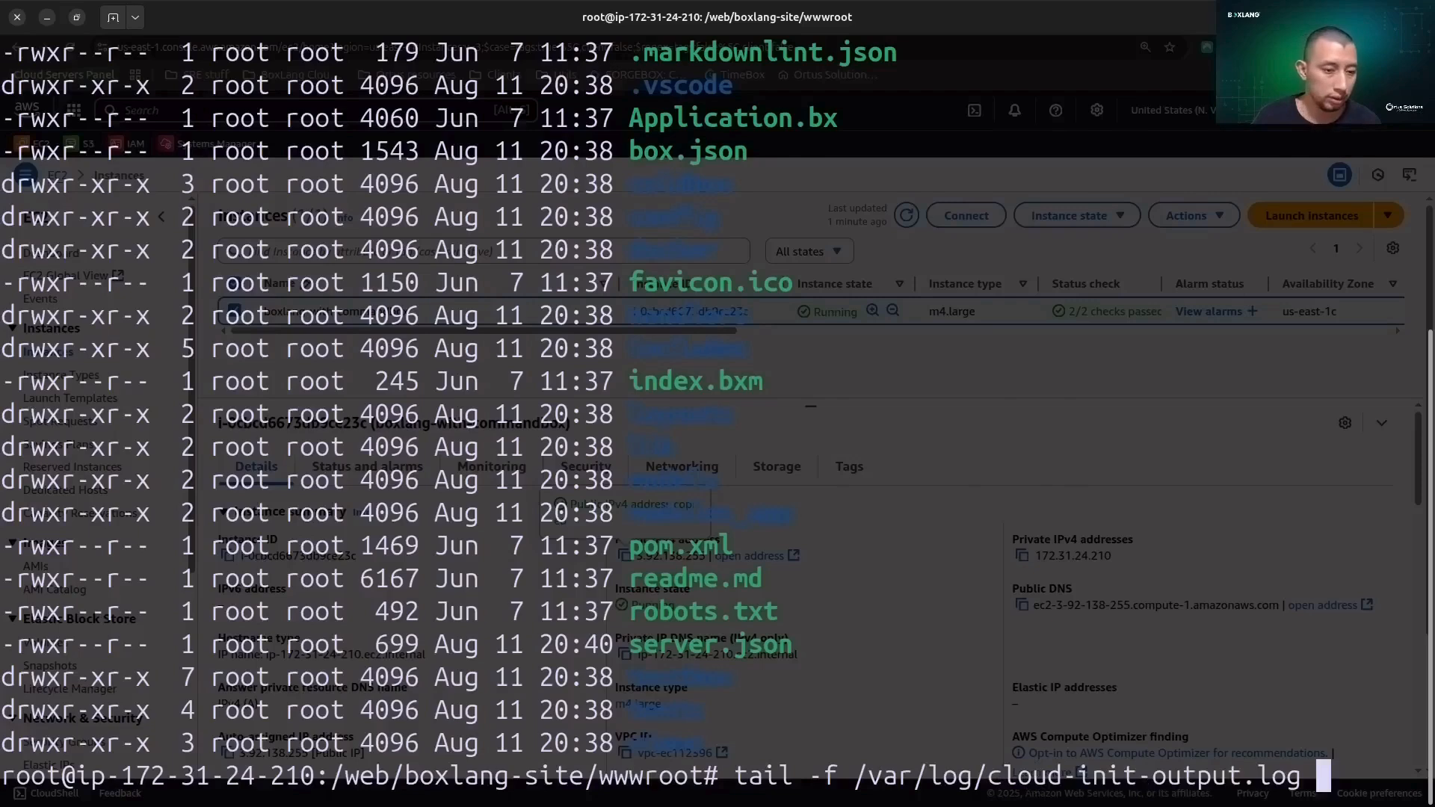
{"action": "key", "text": "Return"}
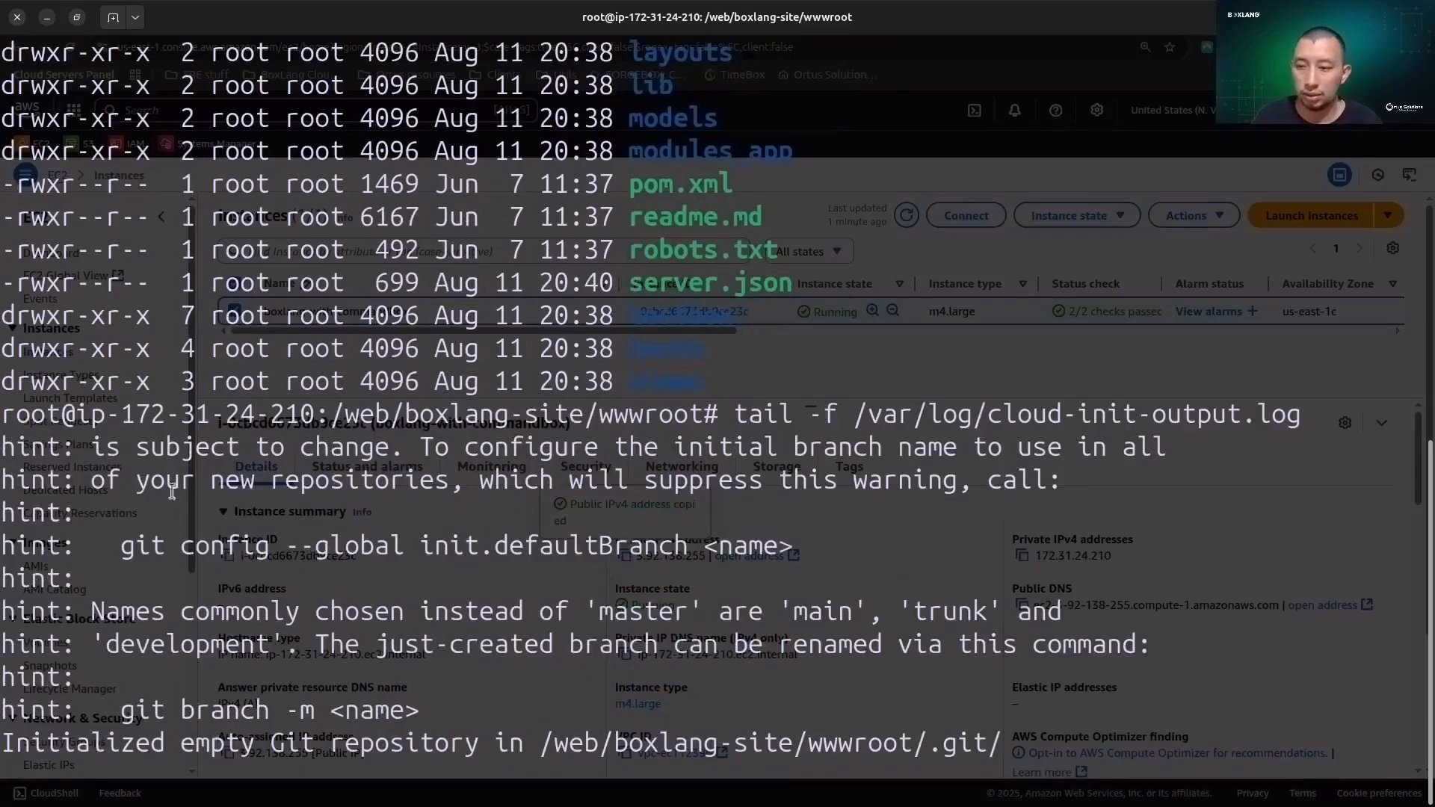
{"action": "left_click_drag", "start_coordinate": [62, 443], "coordinate": [1141, 738]}
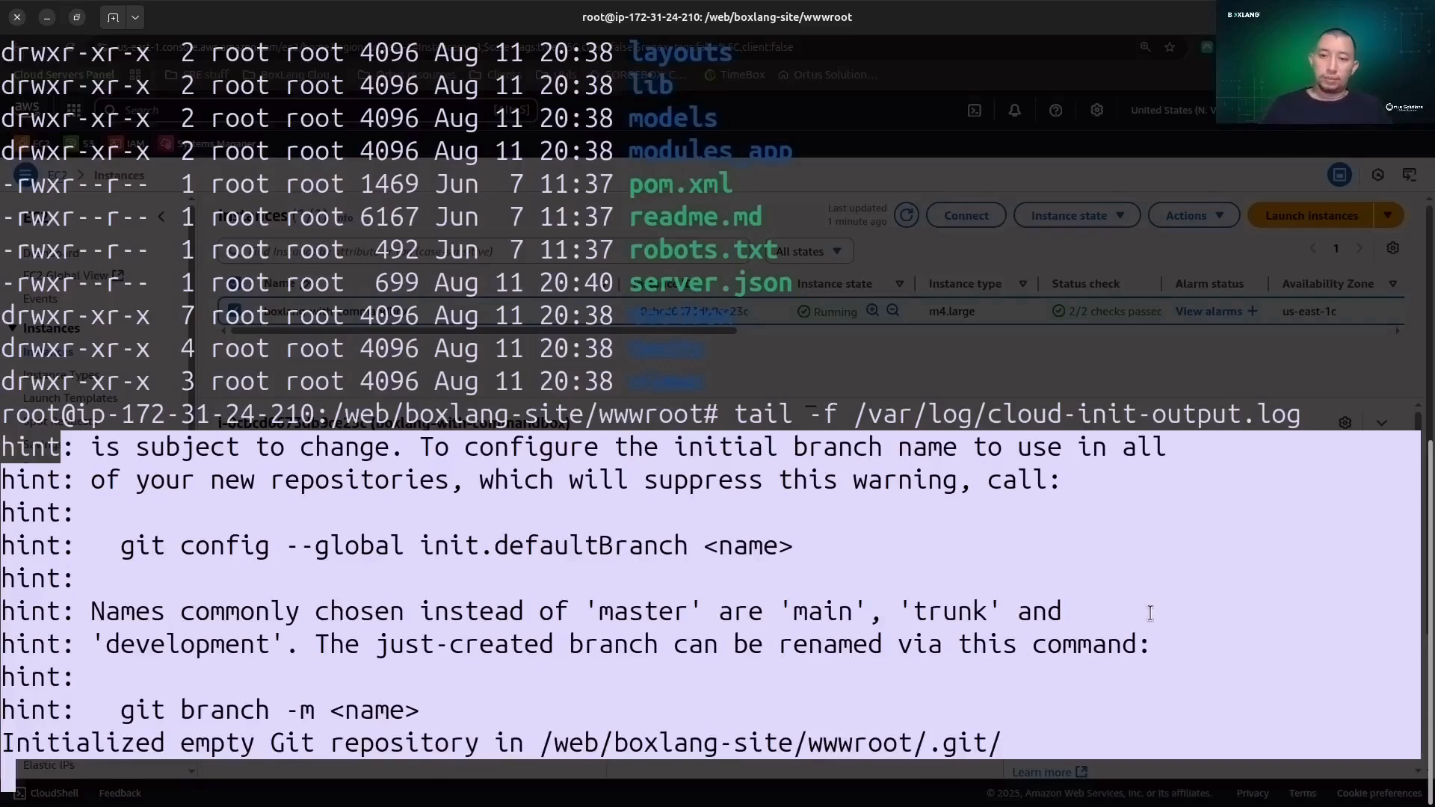
{"action": "left_click", "coordinate": [822, 593]}
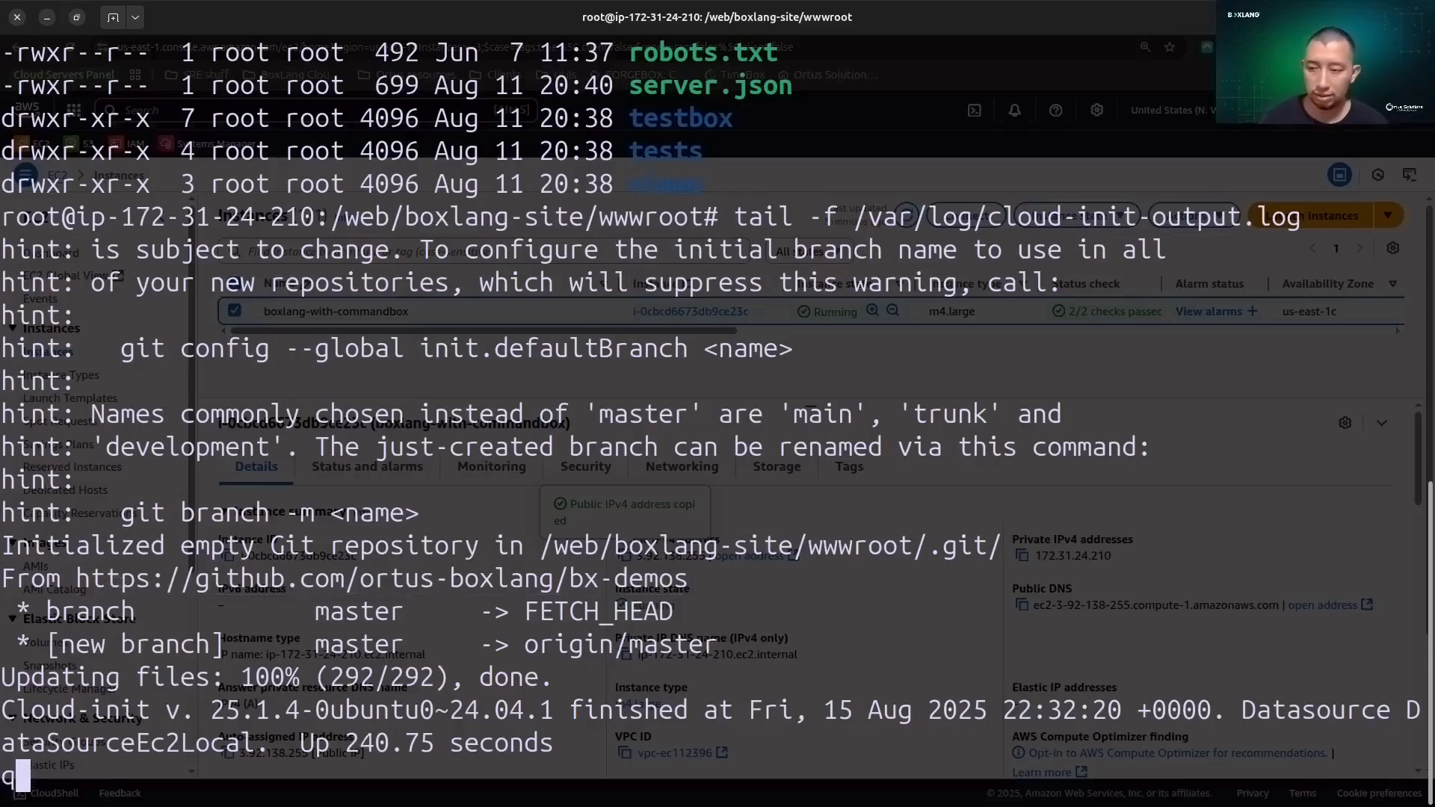
{"action": "key", "text": "ctrl+c"}
List the wwwroot folder again with ls -la and check the deployed application files
{"action": "type", "text": "ls -la"}
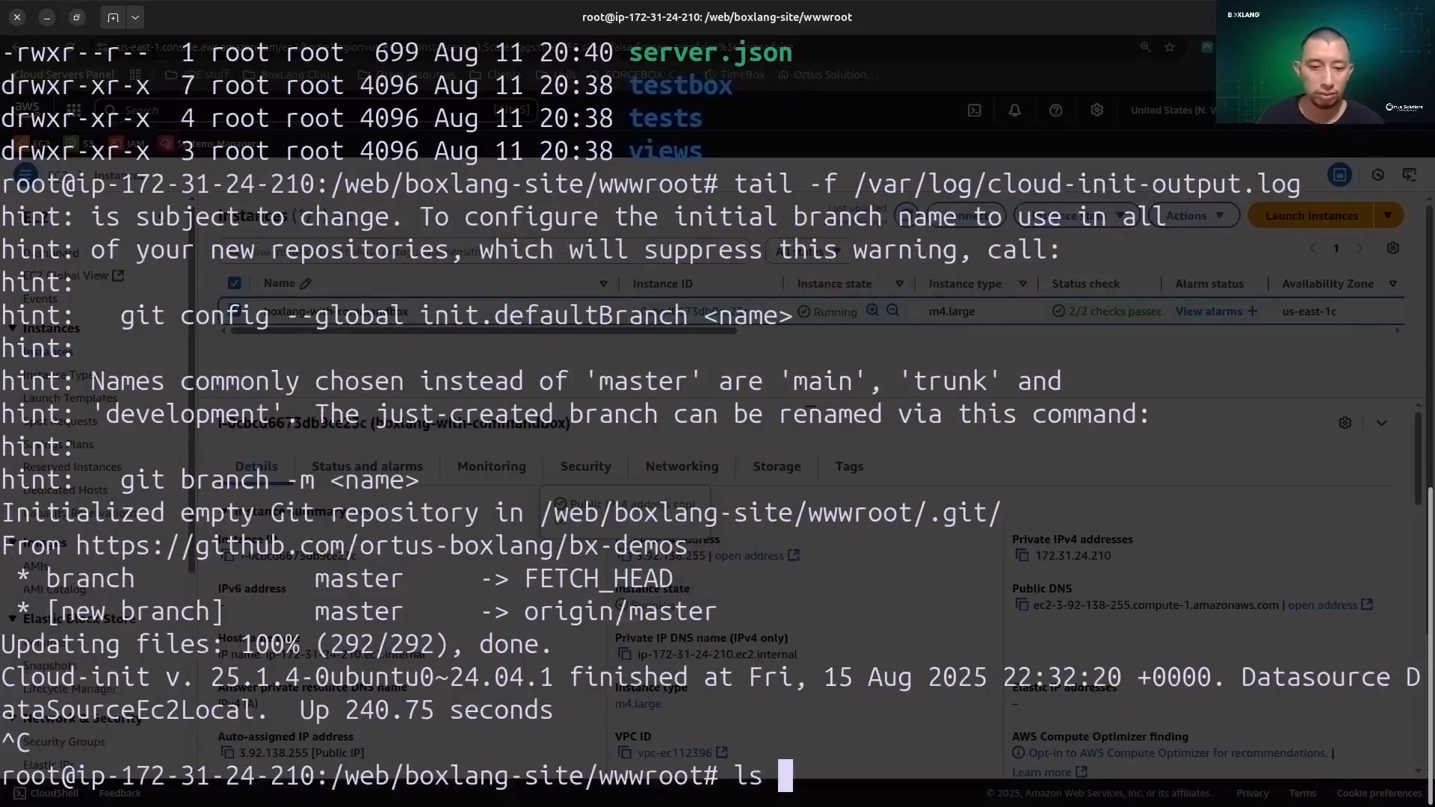
{"action": "key", "text": "Return"}
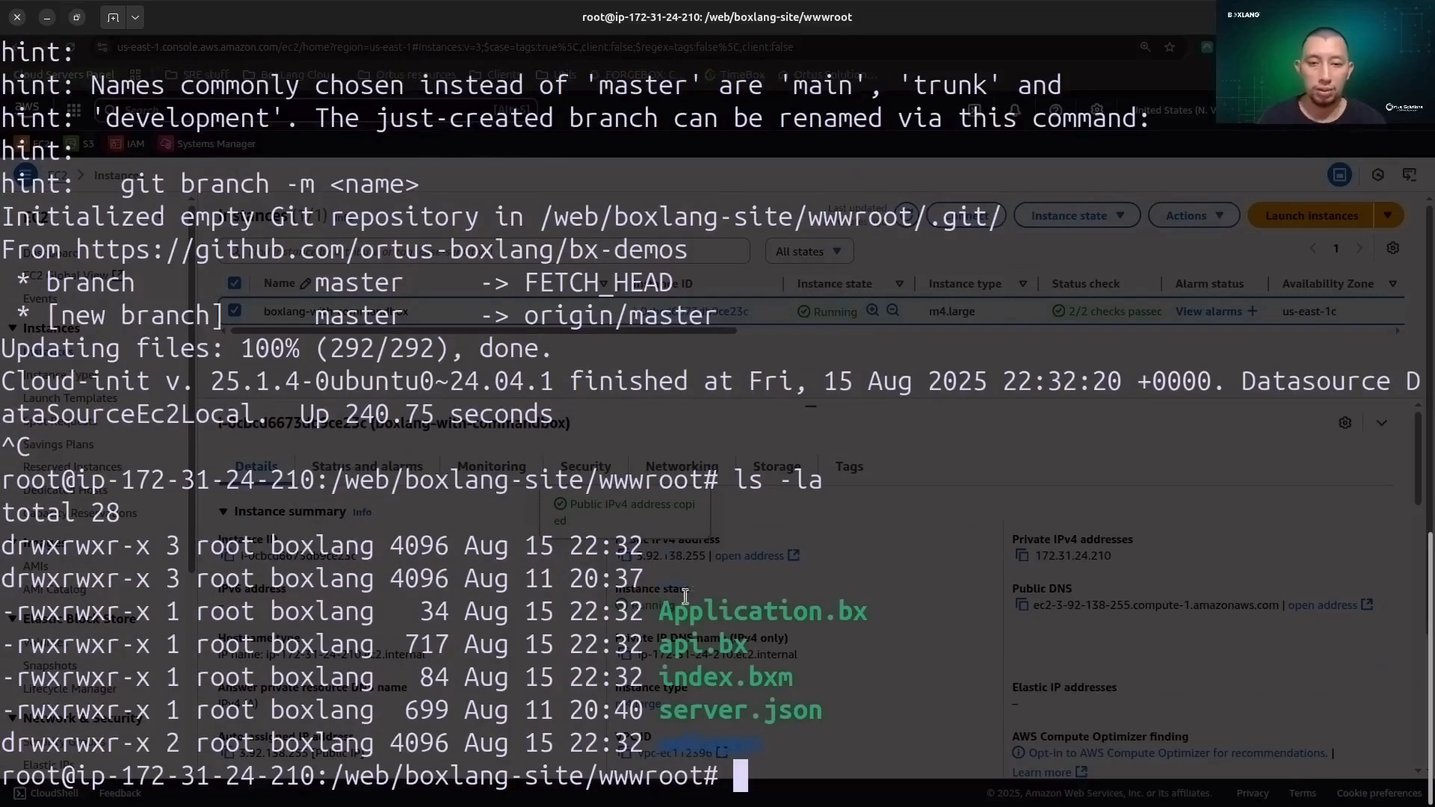
{"action": "left_click_drag", "start_coordinate": [674, 611], "coordinate": [904, 786]}
{"action": "left_click", "coordinate": [812, 734]}
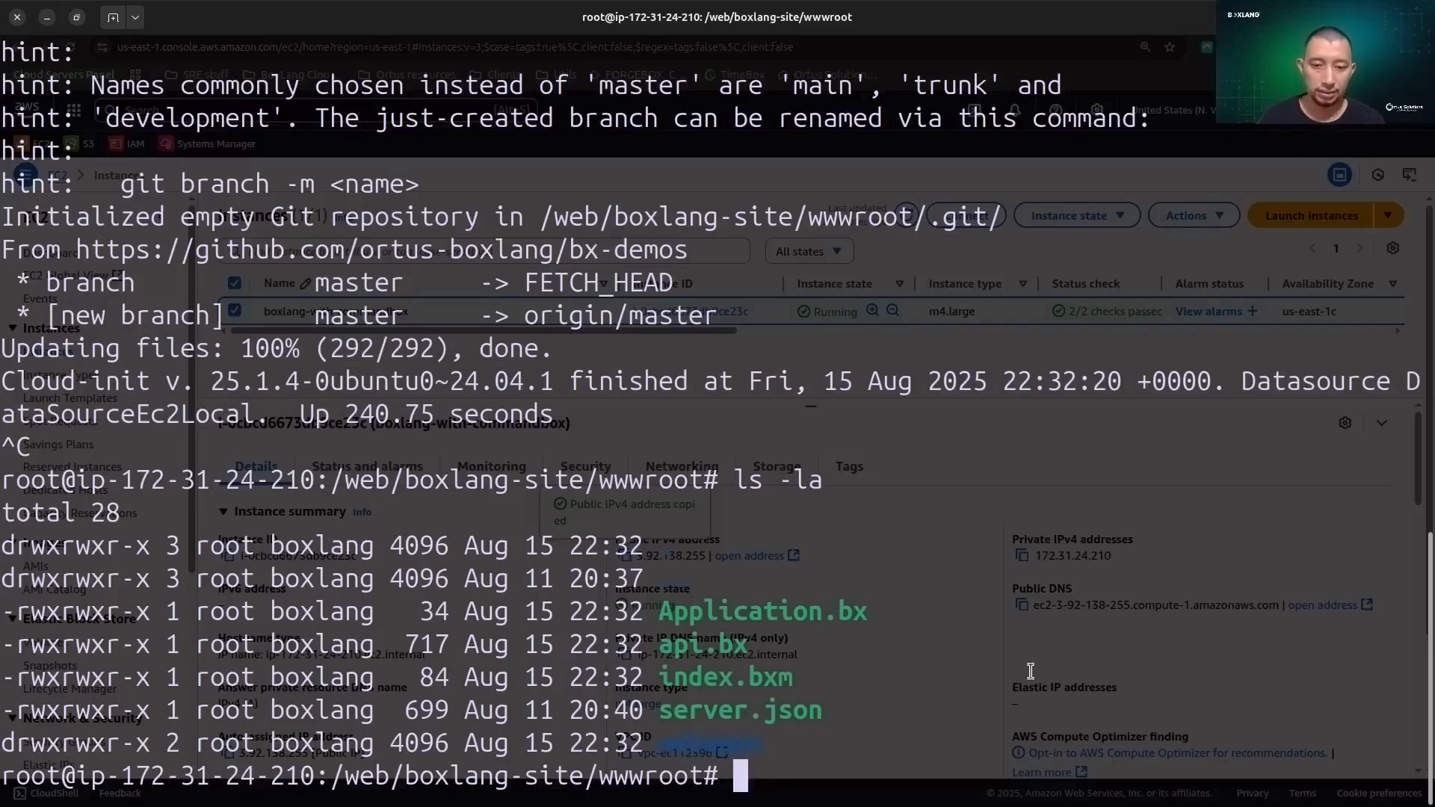
{"action": "type", "text": "tr"}
{"action": "key", "text": "BackSpace"}
{"action": "key", "text": "BackSpace"}
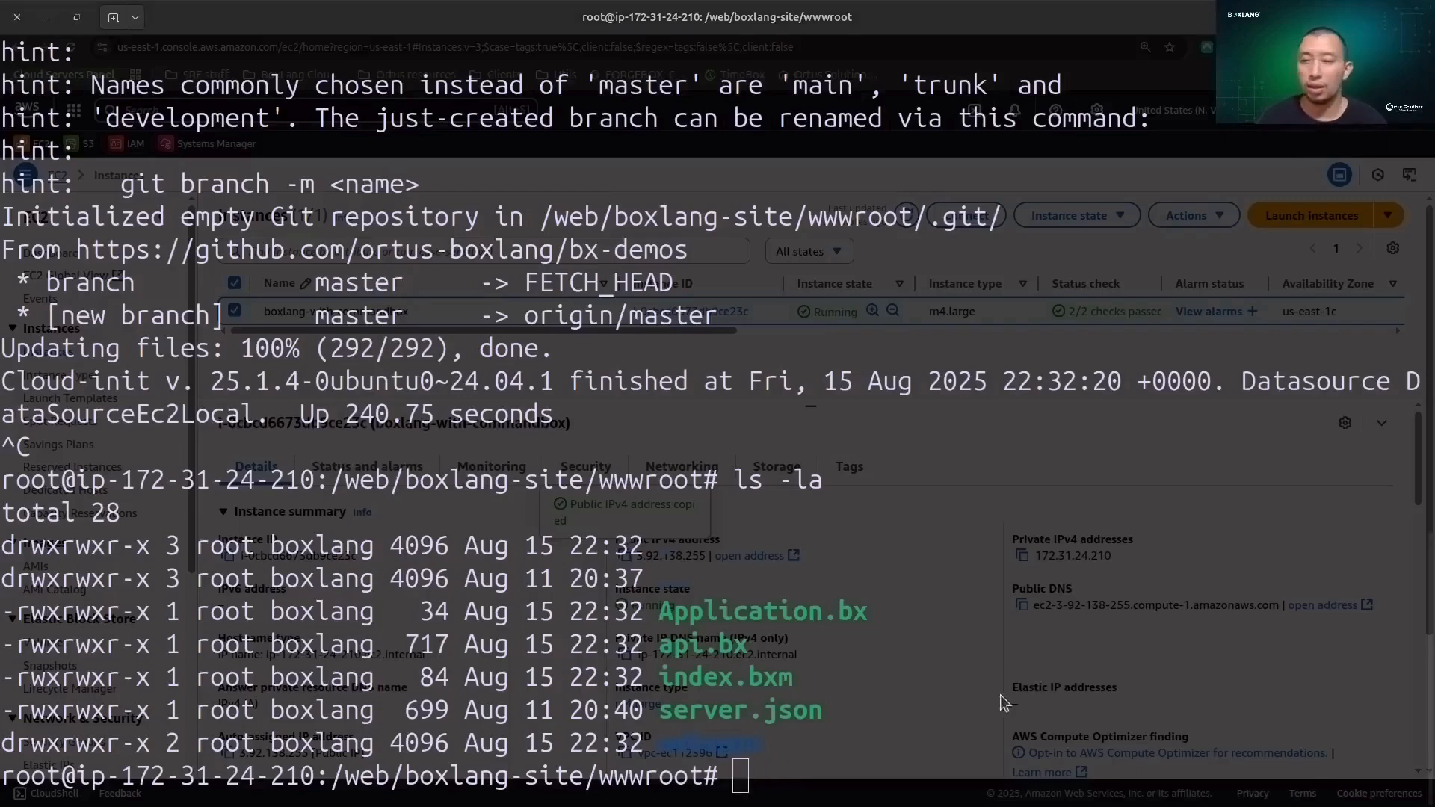
{"action": "key", "text": "alt+Tab"}
{"action": "left_click", "coordinate": [1003, 14]}
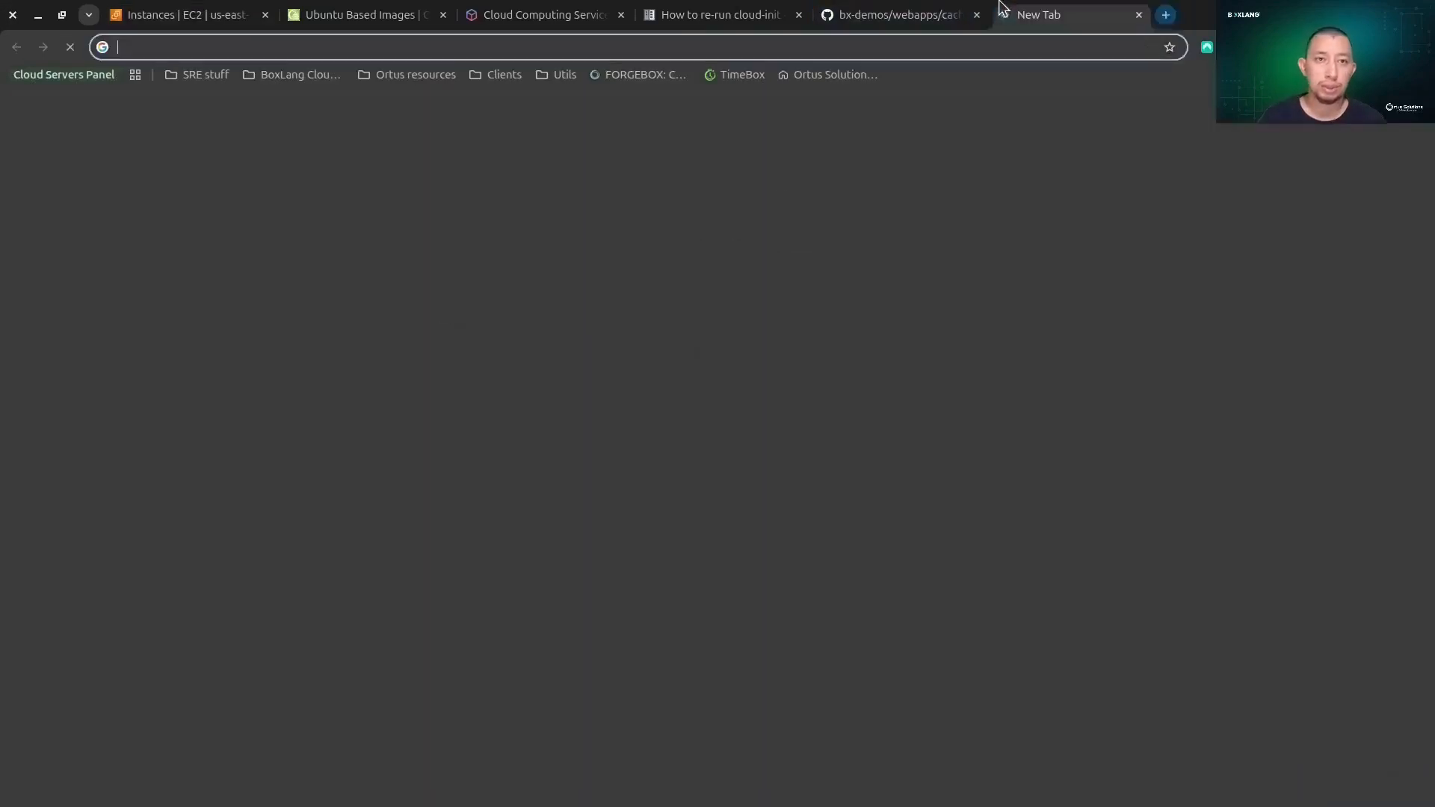
{"action": "type", "text": "http://"}
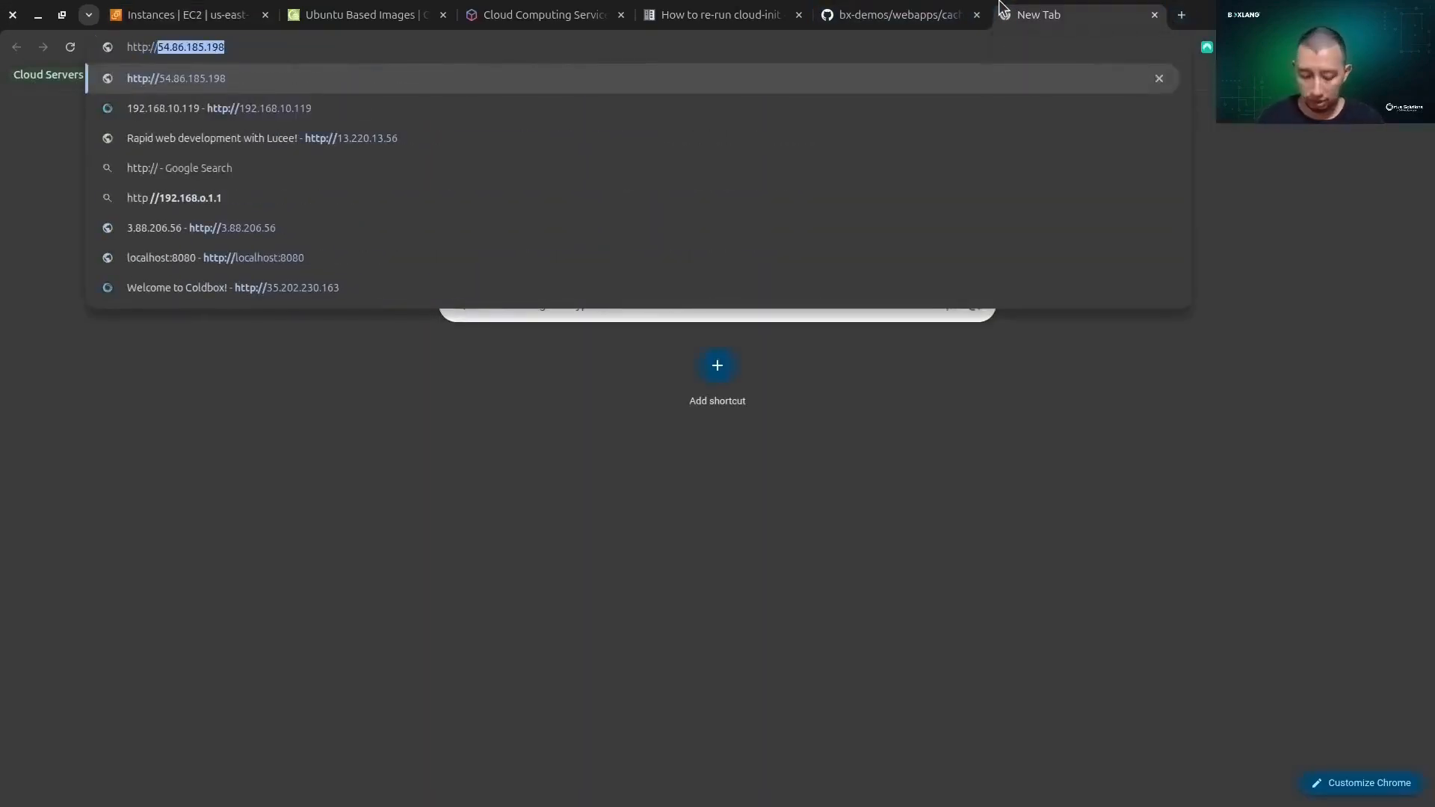
{"action": "key", "text": "ctrl+v"}
{"action": "key", "text": "Return"}
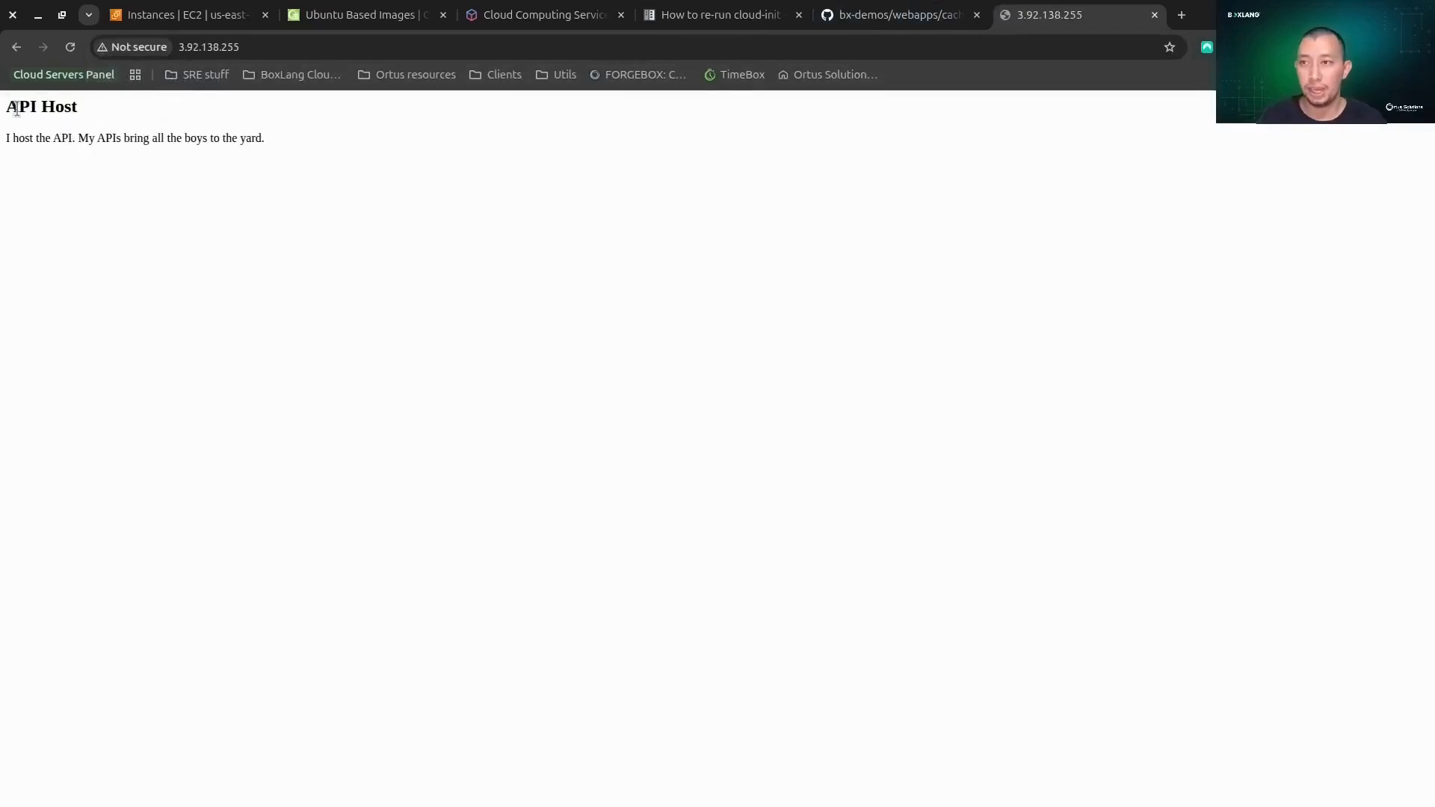
Check the API Host heading on the demo page and enlarge the page to 300% zoom
{"action": "left_click_drag", "start_coordinate": [13, 103], "coordinate": [115, 104]}
{"action": "left_click", "coordinate": [207, 278]}
{"action": "key", "text": "ctrl+plus"}
{"action": "key", "text": "ctrl+plus"}
{"action": "key", "text": "ctrl+plus"}
{"action": "key", "text": "ctrl+plus"}
{"action": "key", "text": "ctrl+plus"}
{"action": "key", "text": "ctrl+plus"}
{"action": "key", "text": "ctrl+plus"}
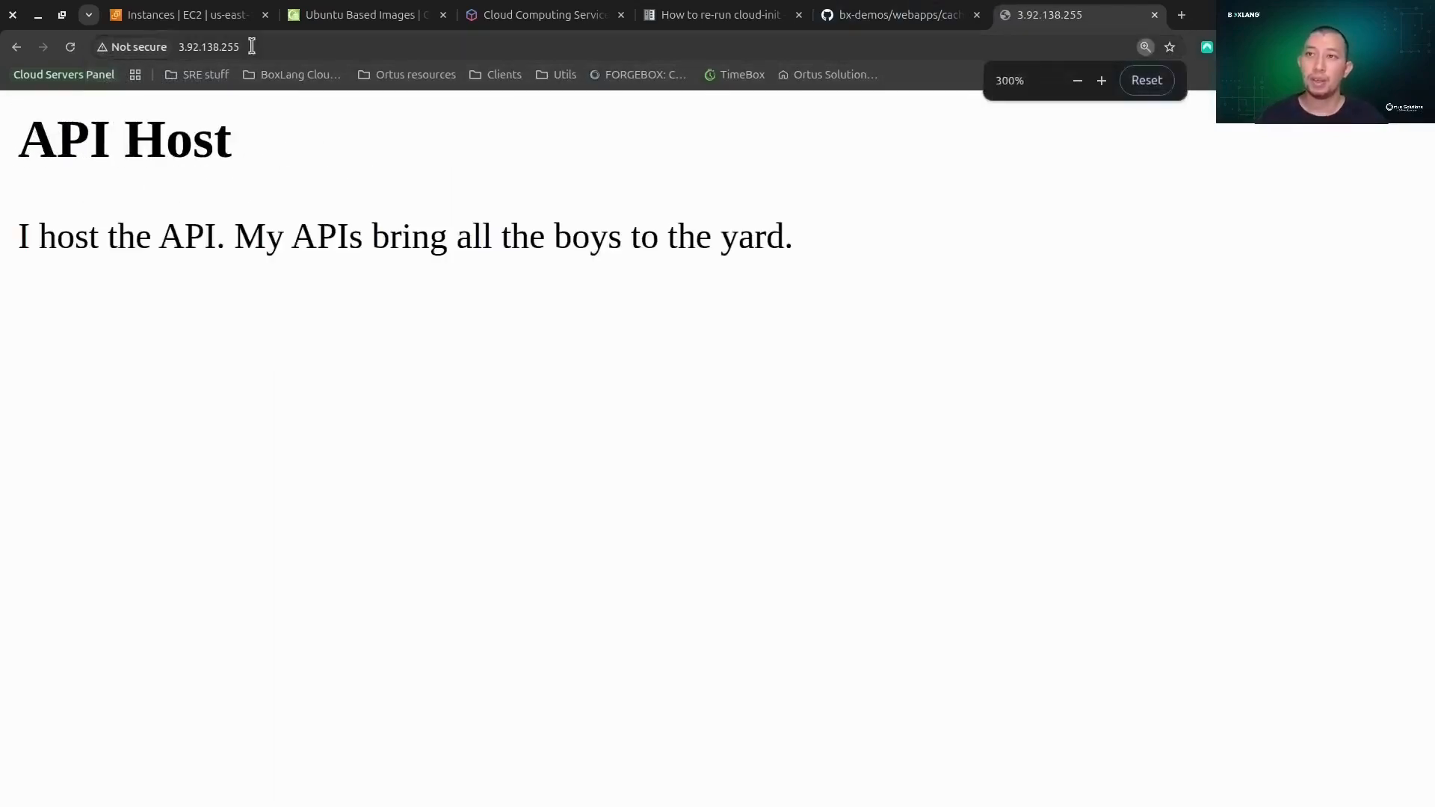
Load the forecast API at 3.92.138.255/api.bx?method=getForecast
{"action": "left_click", "coordinate": [258, 47]}
{"action": "key", "text": "End"}
{"action": "type", "text": "/"}
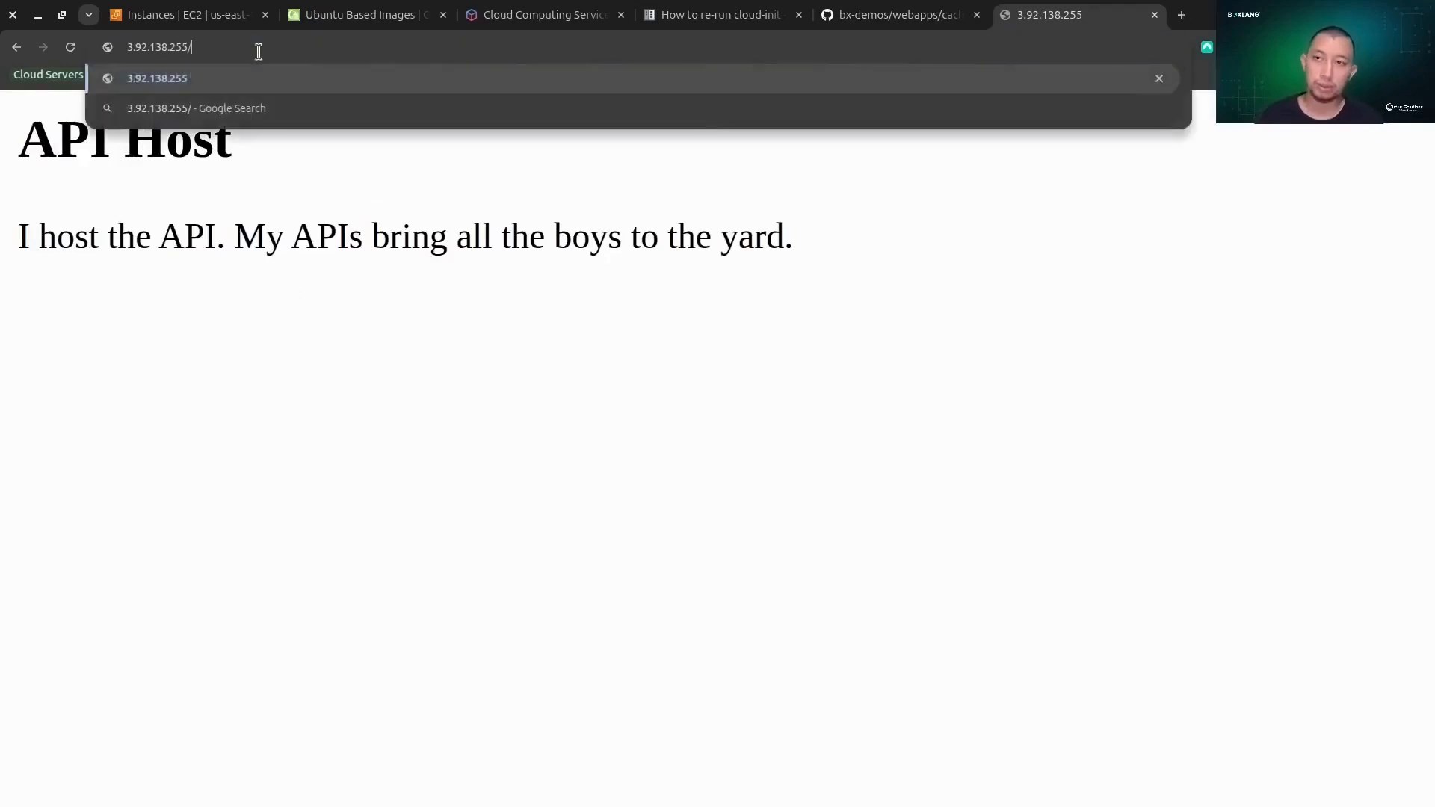
{"action": "type", "text": "api.bs"}
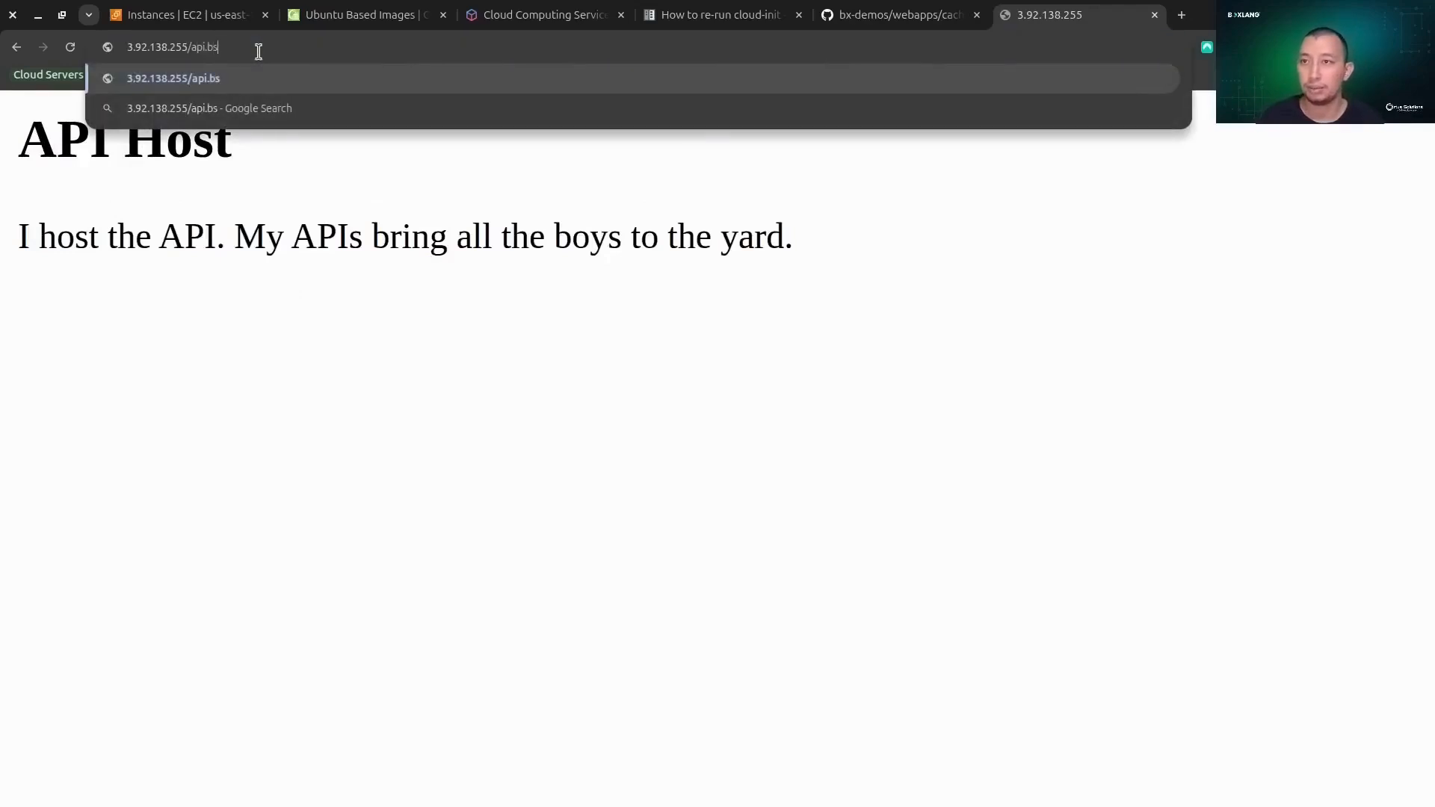
{"action": "key", "text": "BackSpace"}
{"action": "type", "text": "x"}
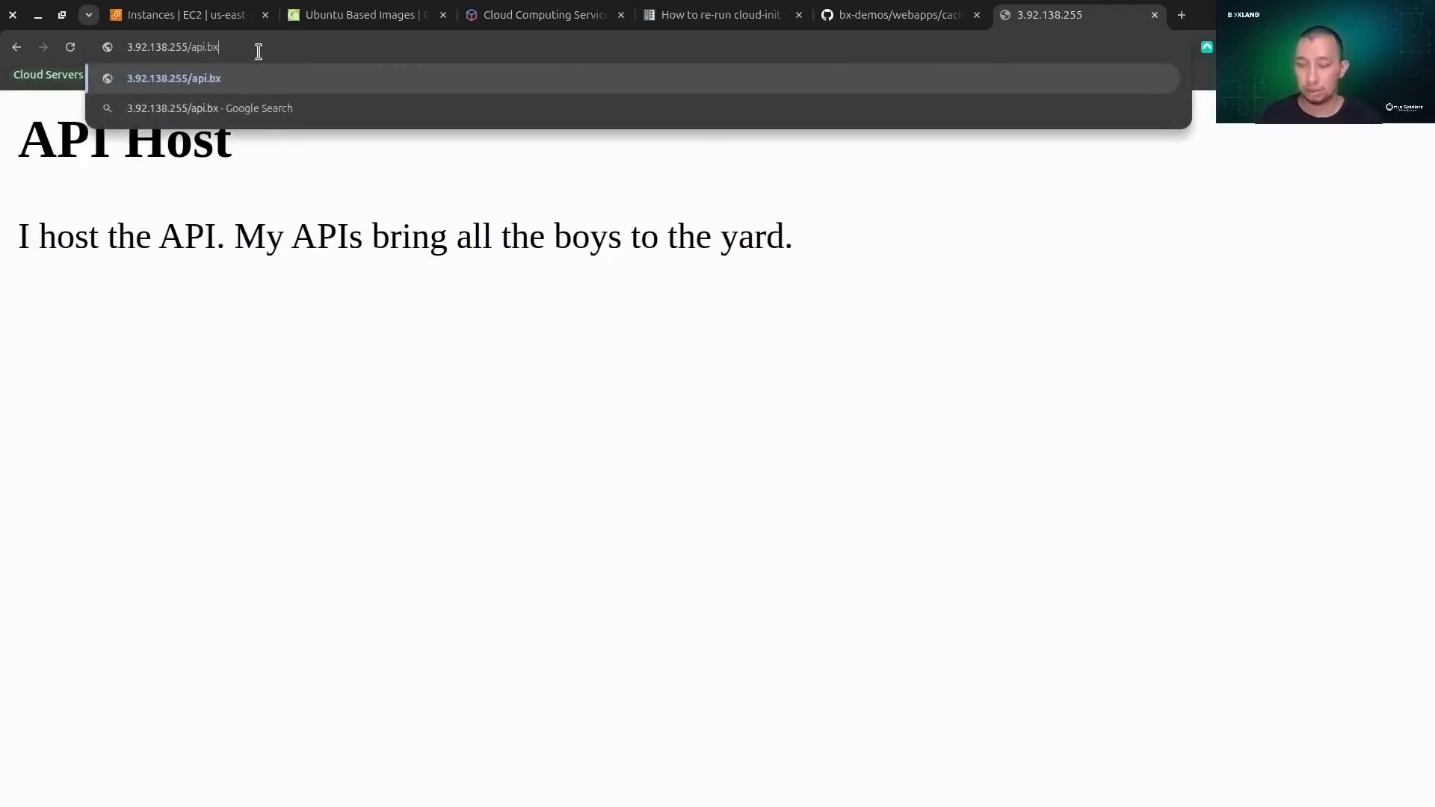
{"action": "type", "text": "?method?"}
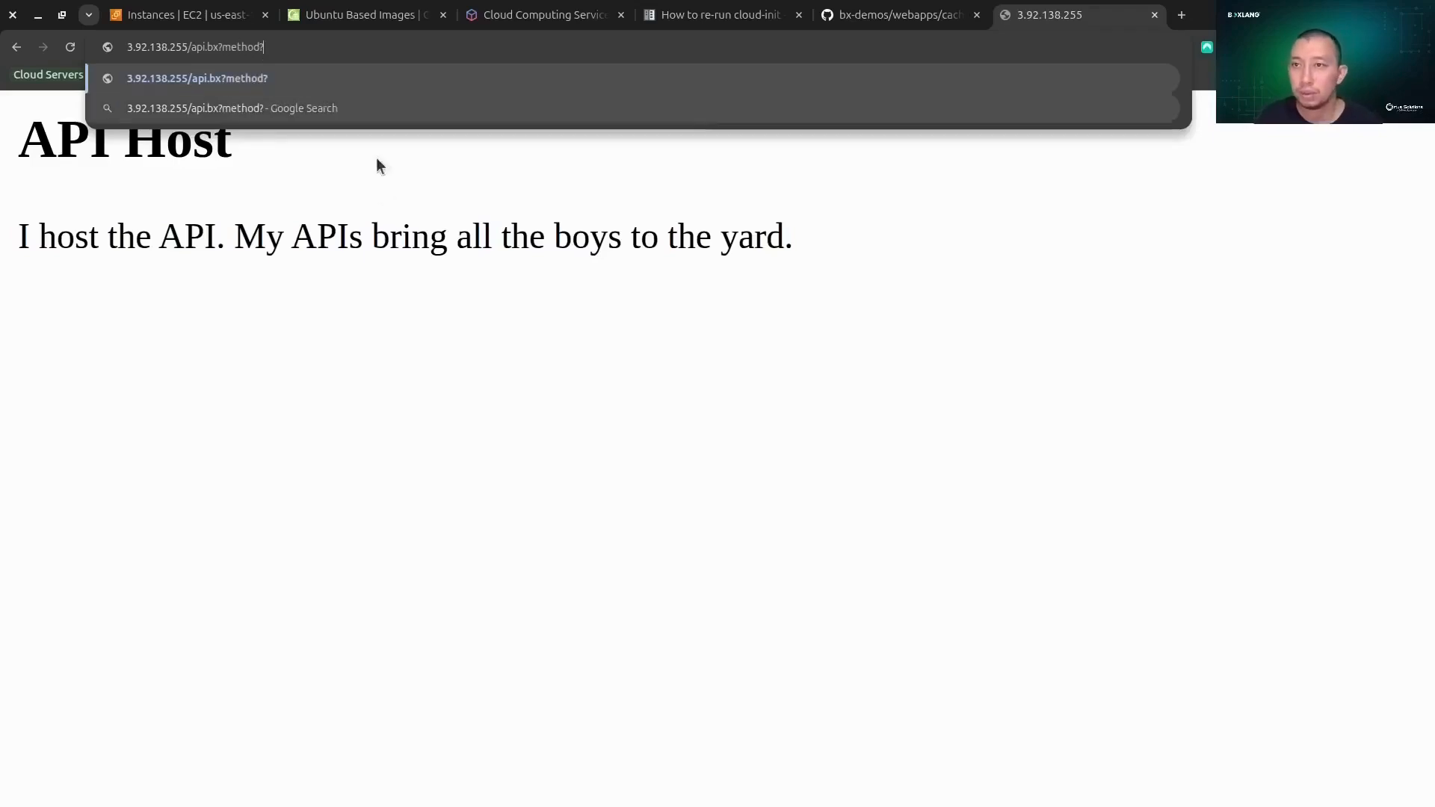
{"action": "key", "text": "BackSpace"}
{"action": "type", "text": "=get"}
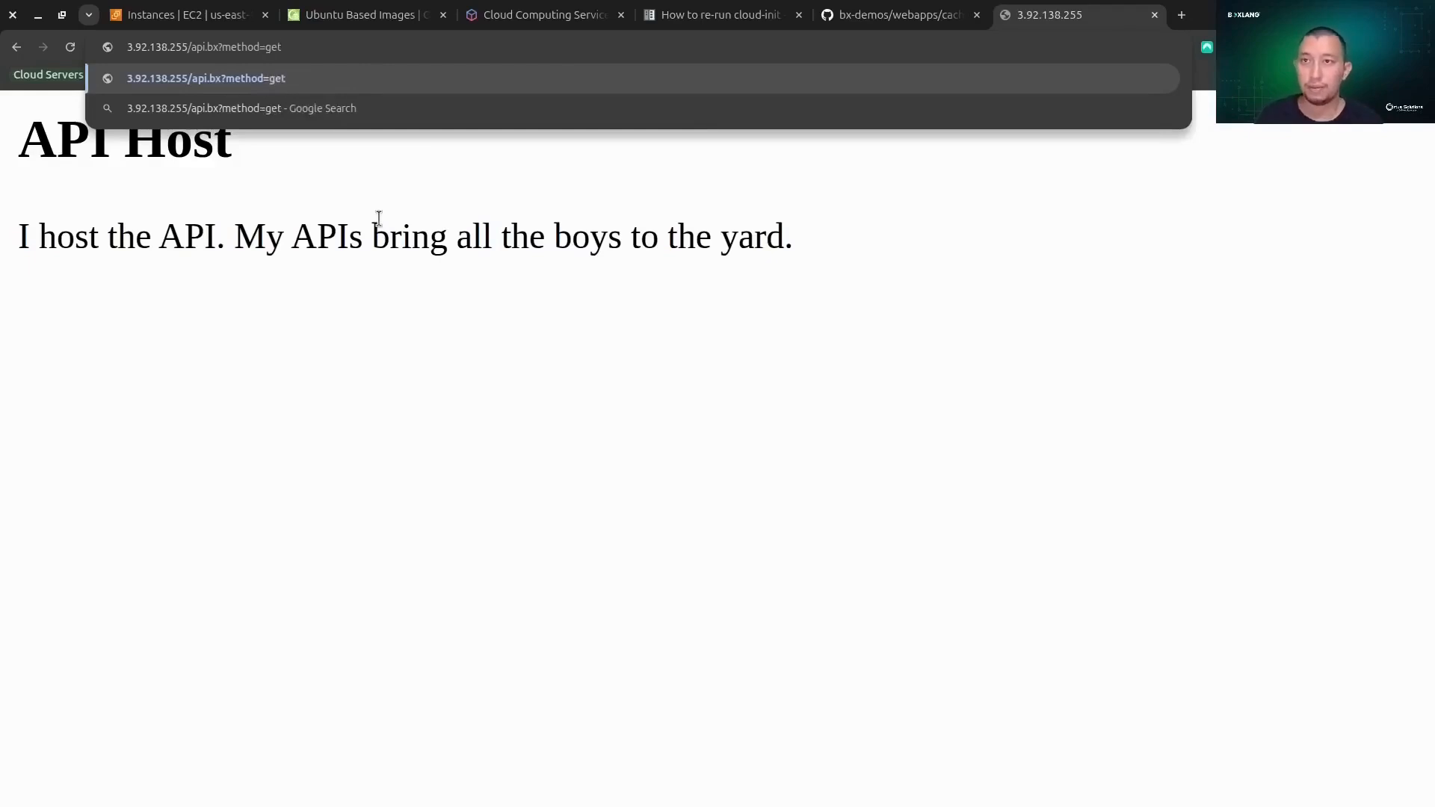
{"action": "type", "text": "Forecas"}
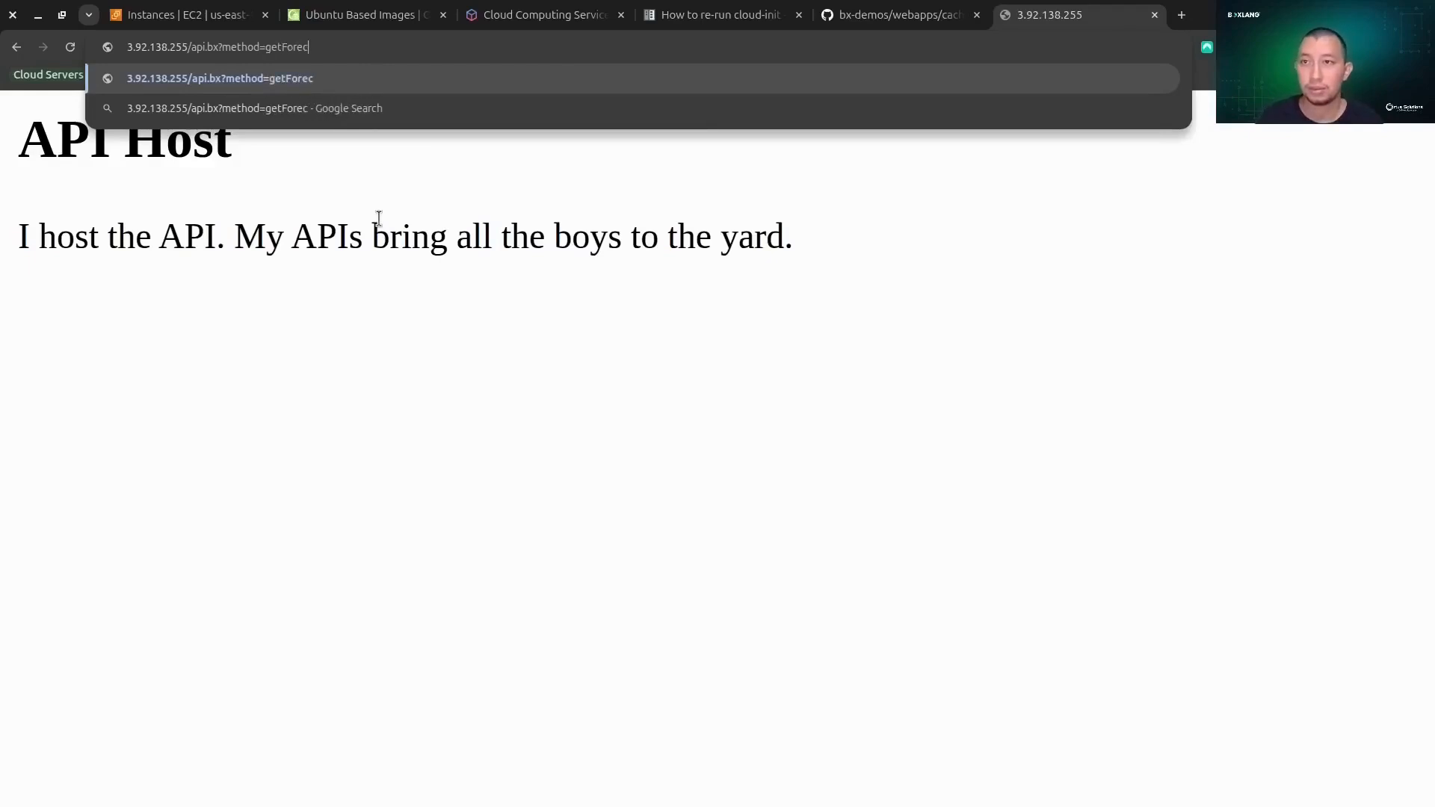
{"action": "type", "text": "t"}
{"action": "key", "text": "Return"}
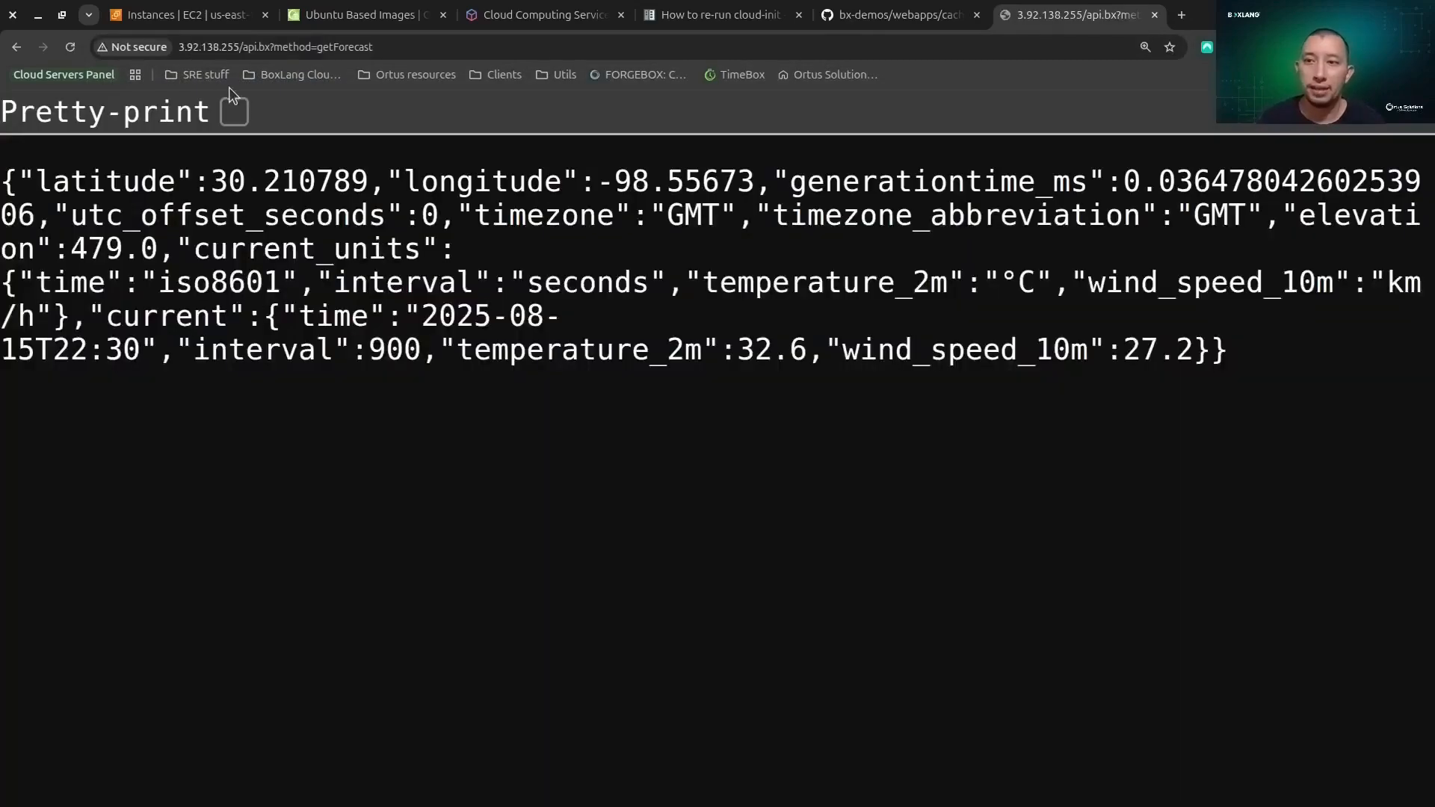
Turn on pretty-print for the forecast JSON response and examine its coordinates and current weather fields
{"action": "left_click", "coordinate": [234, 111]}
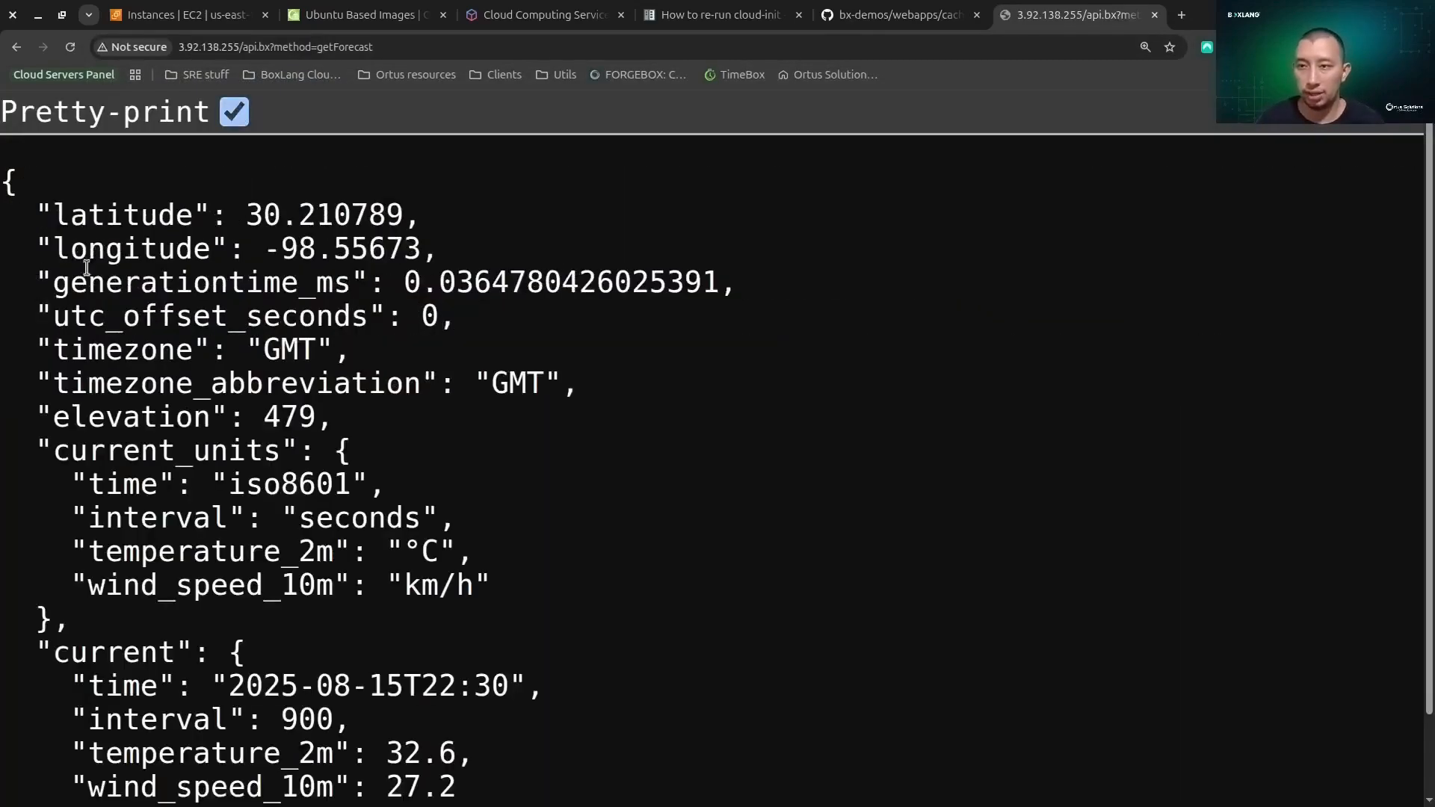
{"action": "left_click_drag", "start_coordinate": [39, 203], "coordinate": [523, 243]}
{"action": "scroll", "coordinate": [757, 352], "scroll_direction": "down", "scroll_amount": 2}
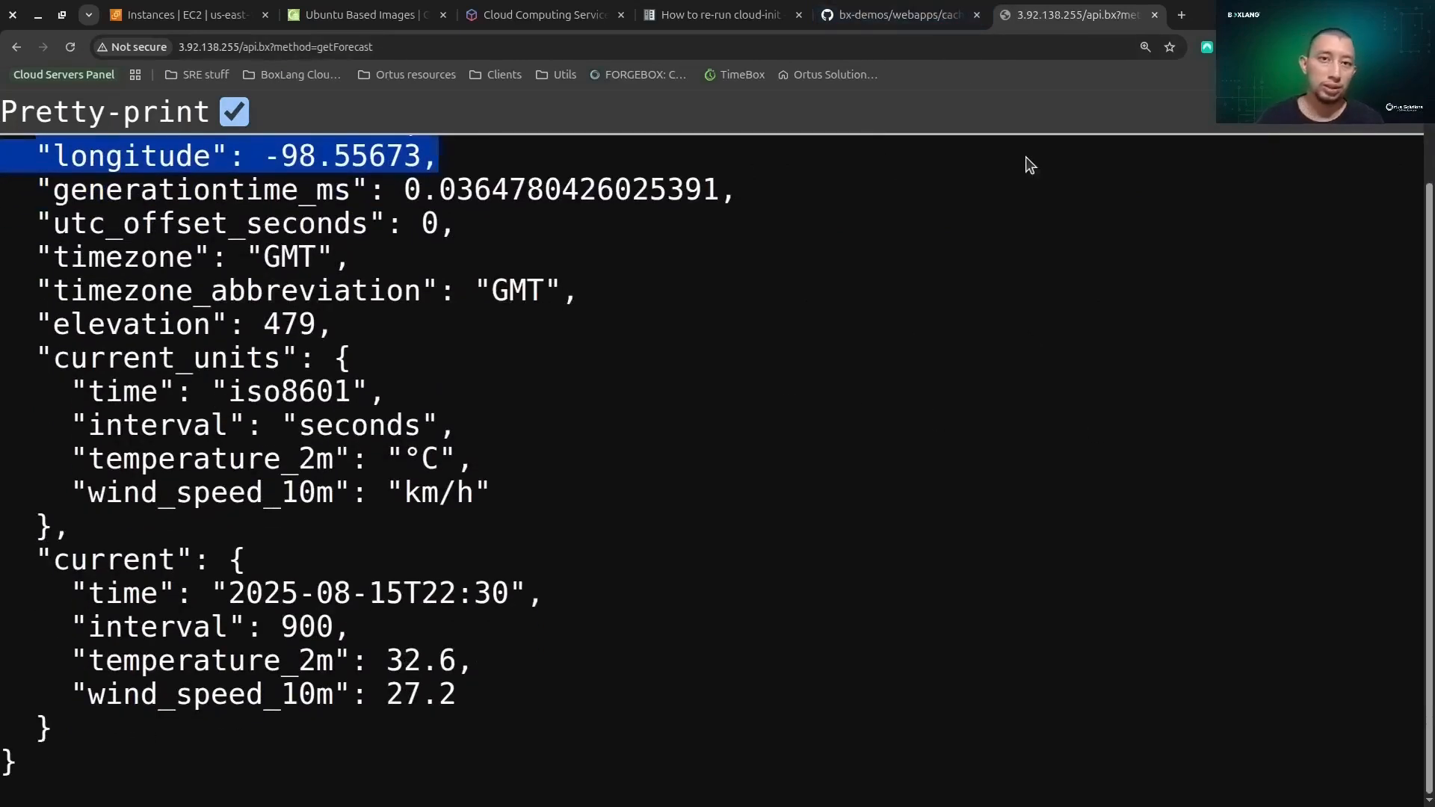
{"action": "scroll", "coordinate": [585, 521], "scroll_direction": "up", "scroll_amount": 2}
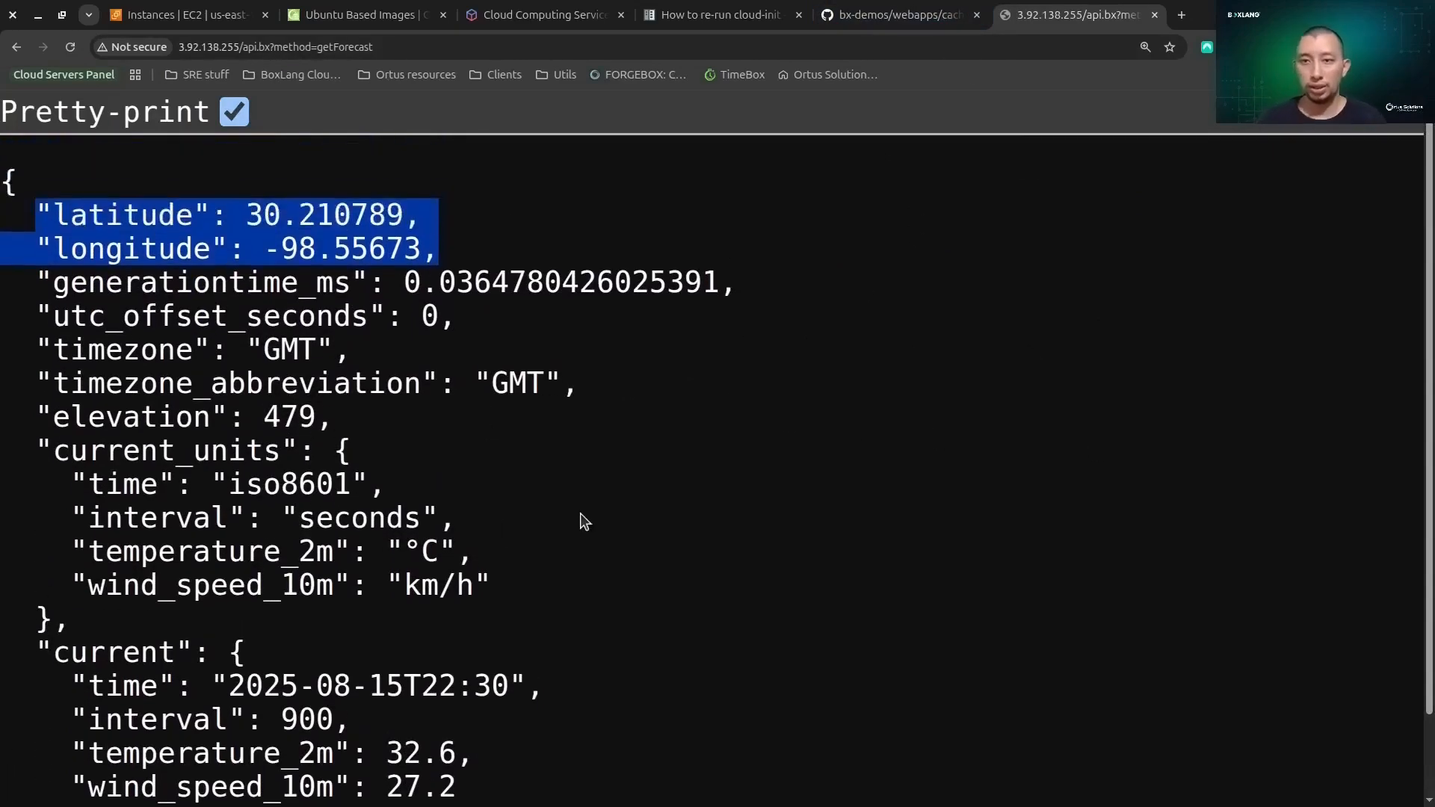